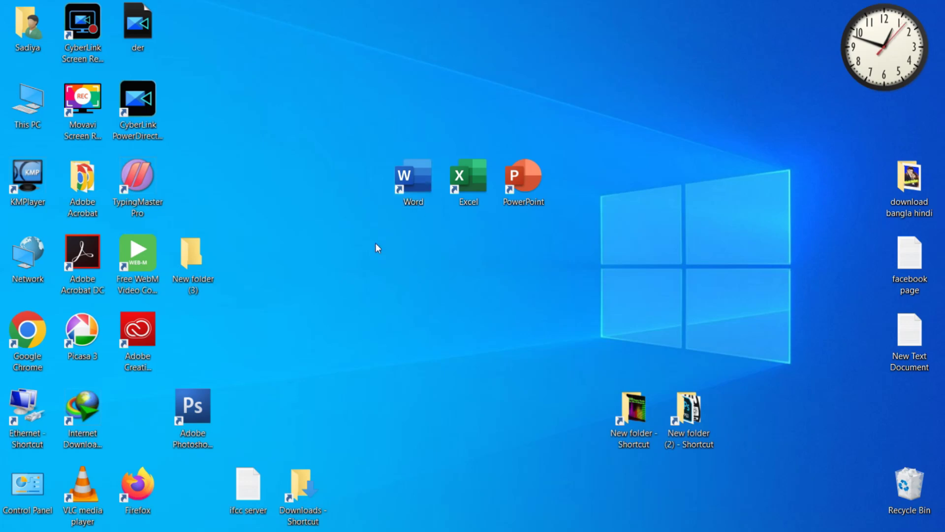
- Select the Word desktop shortcut, then bring up YouTube Studio analytics for the Word tutorial video
click(421, 184)
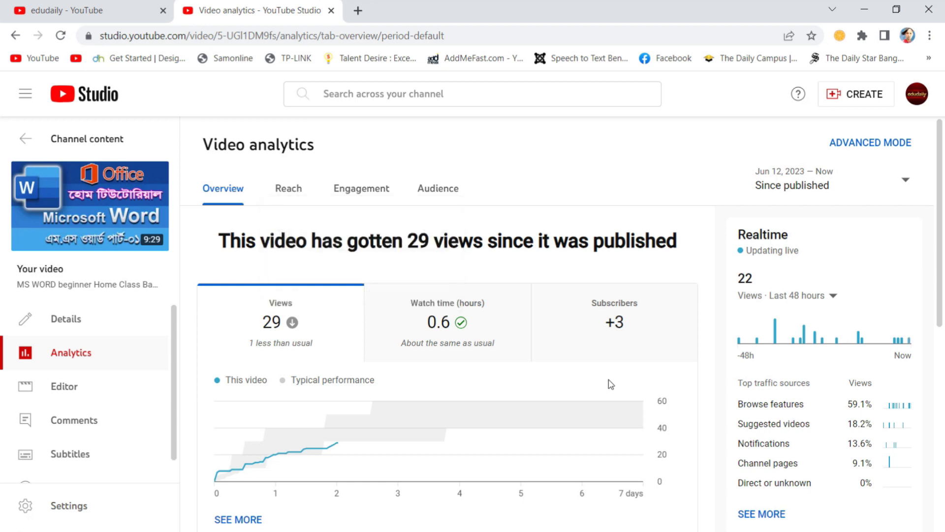
- Show the video's Subscribers chart, then minimize Chrome and refresh the desktop
click(616, 327)
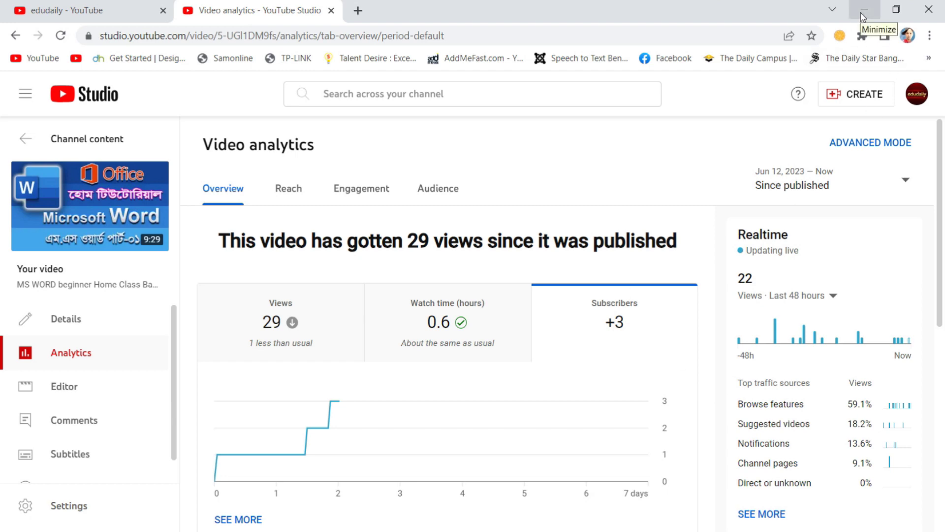
click(863, 14)
right_click(288, 163)
click(317, 204)
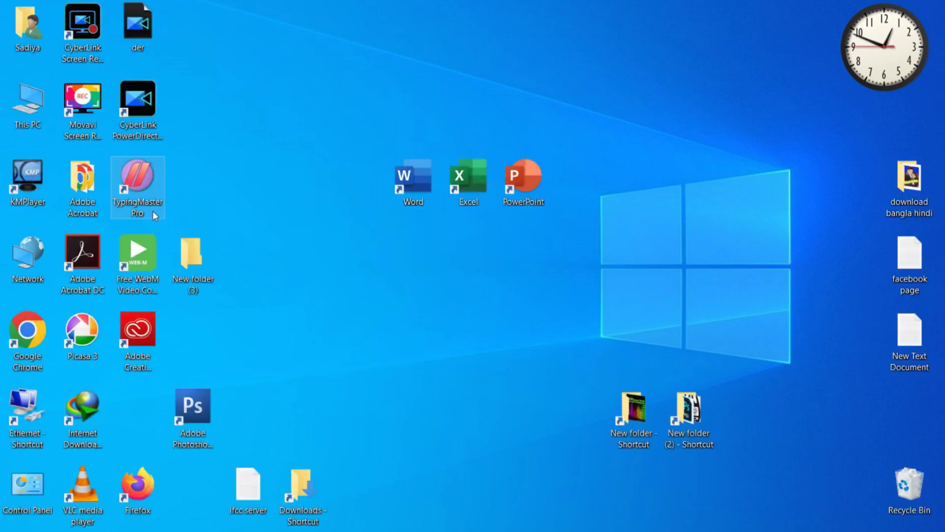
- Launch TypingMaster Pro and, after the new-user attempt fails, sign in as the existing user
double_click(142, 174)
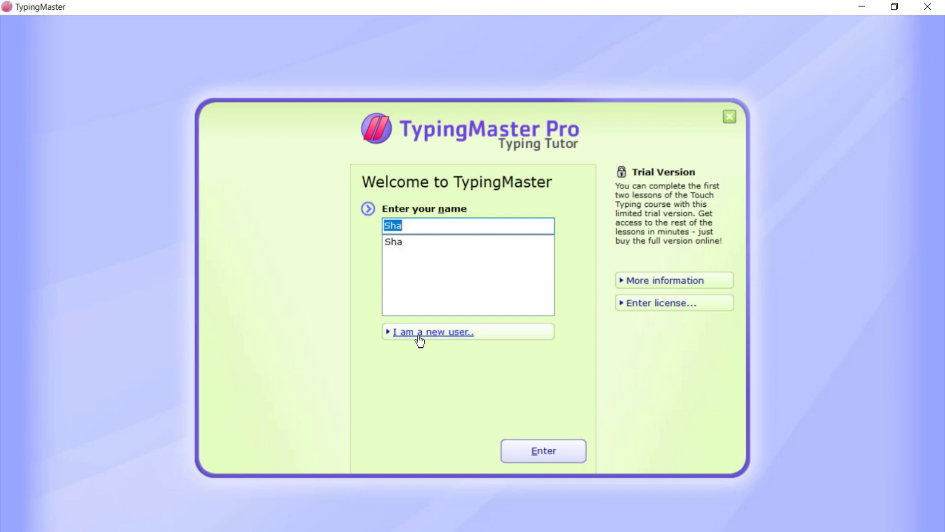
click(437, 336)
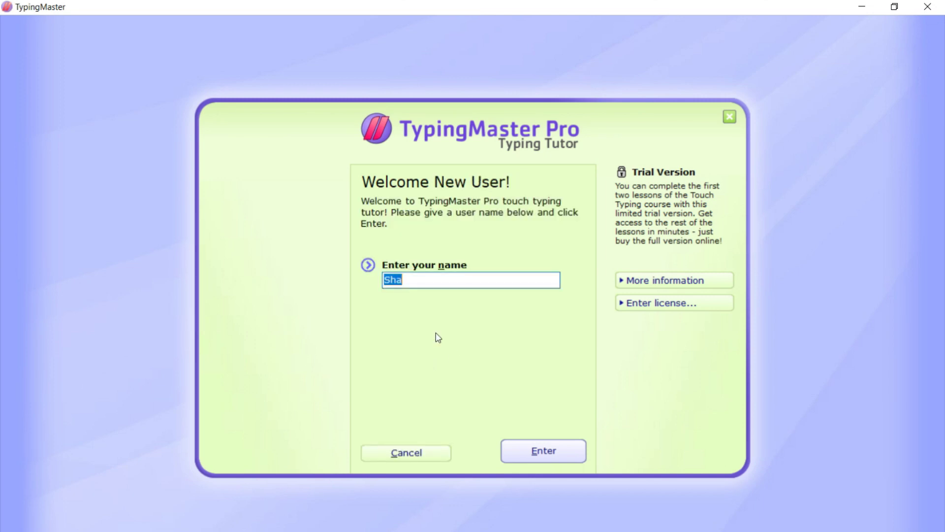
click(545, 456)
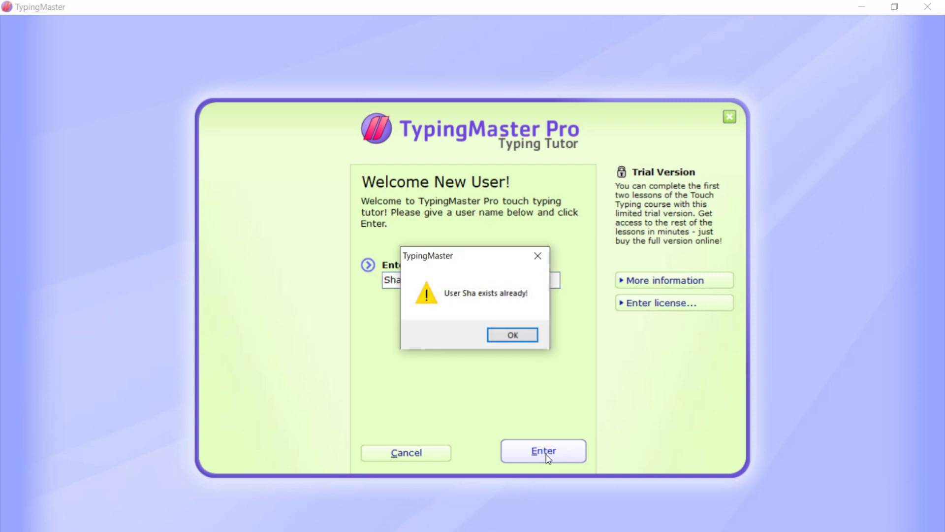
click(530, 336)
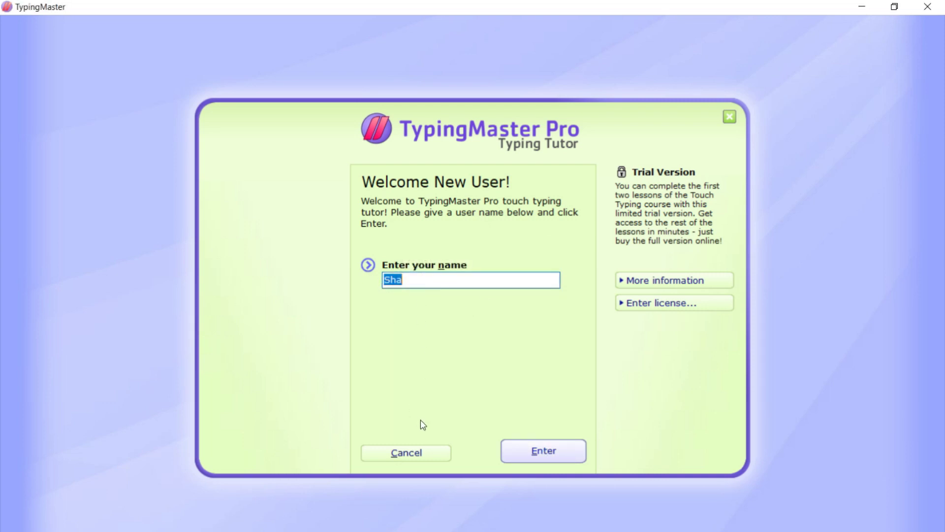
click(416, 450)
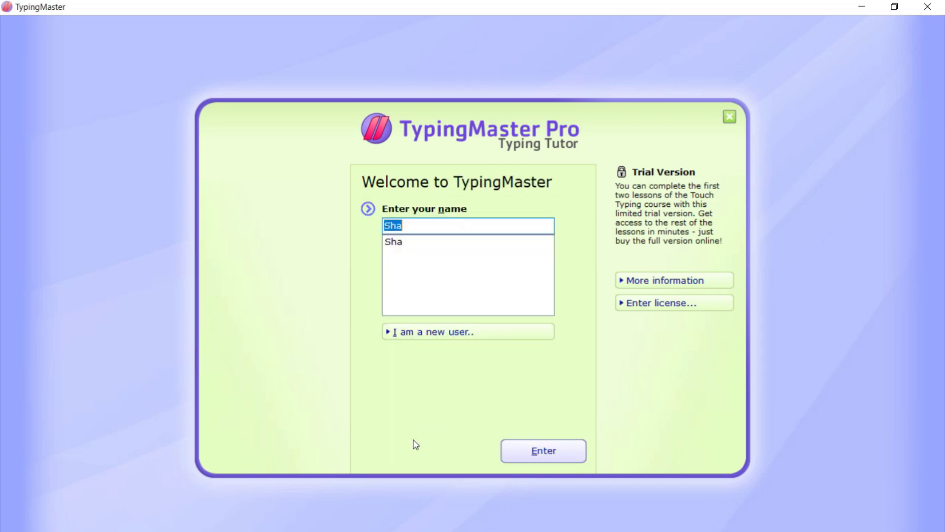
click(550, 458)
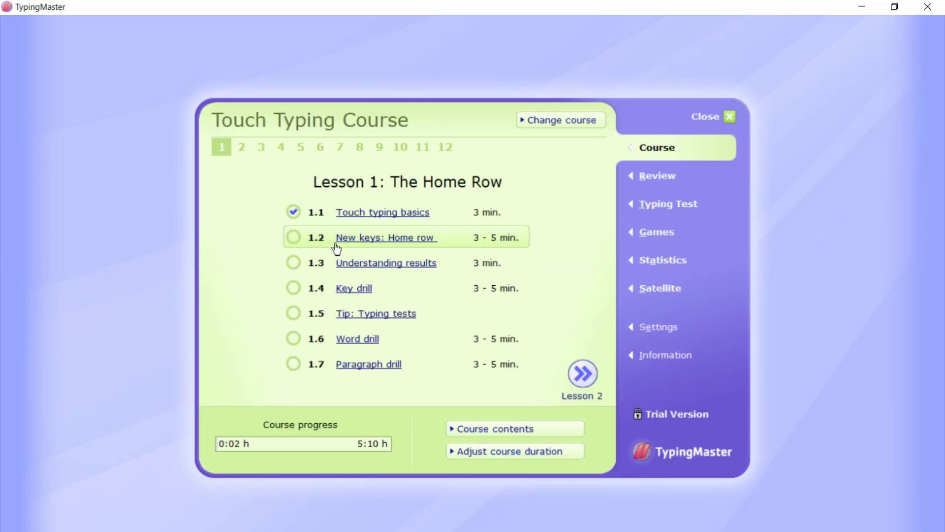
- Read all five Touch typing basics pages through Ready to Start, marking lesson 1.1 complete
click(366, 213)
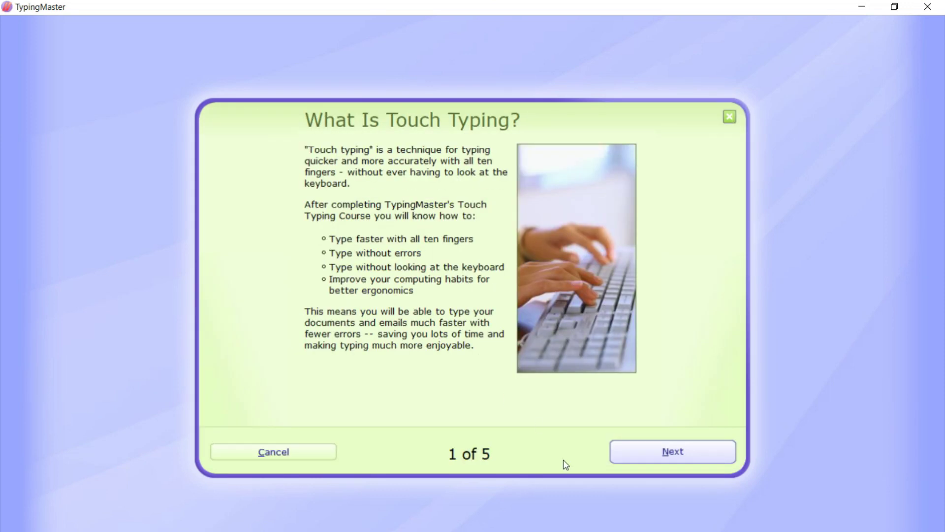
click(663, 460)
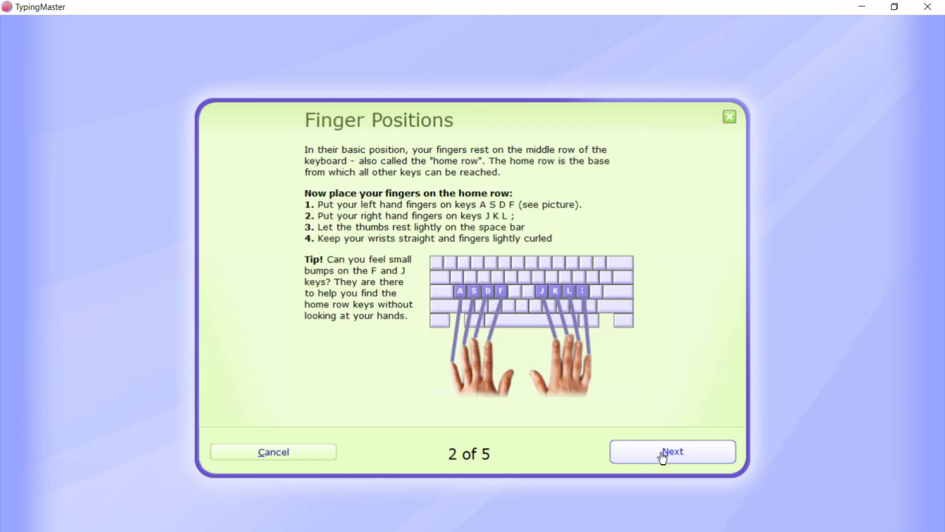
click(663, 458)
click(663, 458)
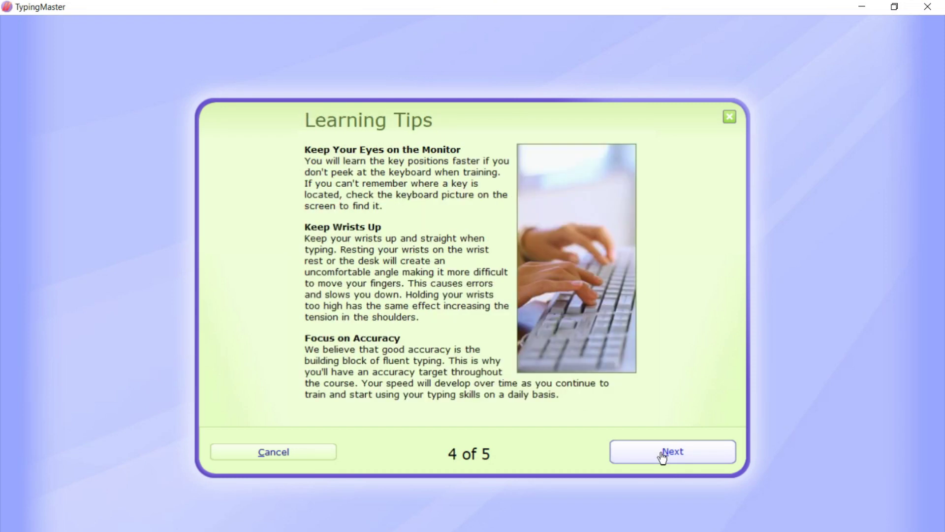
click(663, 458)
click(663, 458)
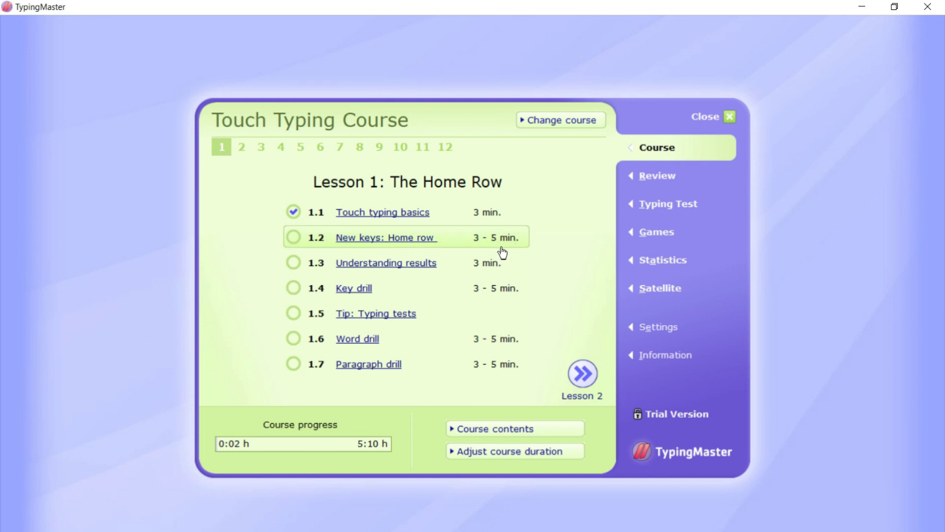
- Start New keys: Home row, step through finger placement, and complete the 'a' key exercise
click(410, 239)
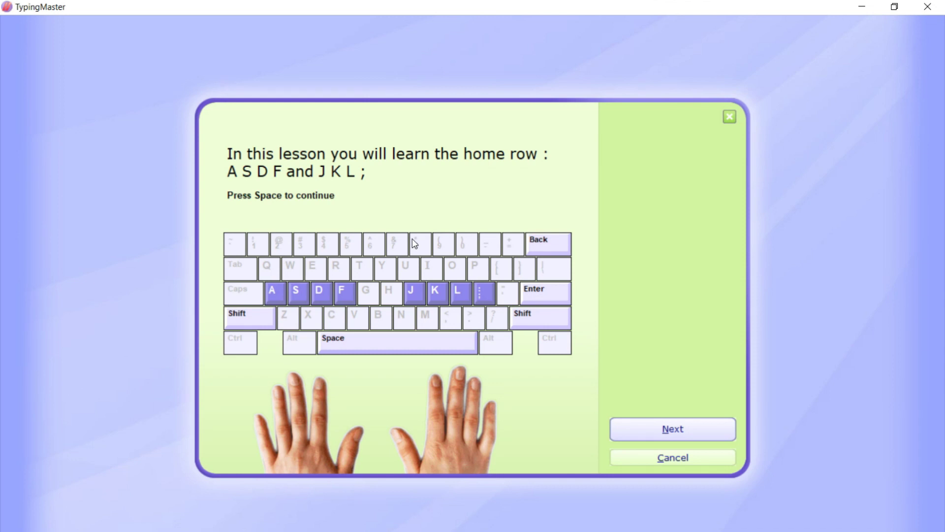
click(691, 430)
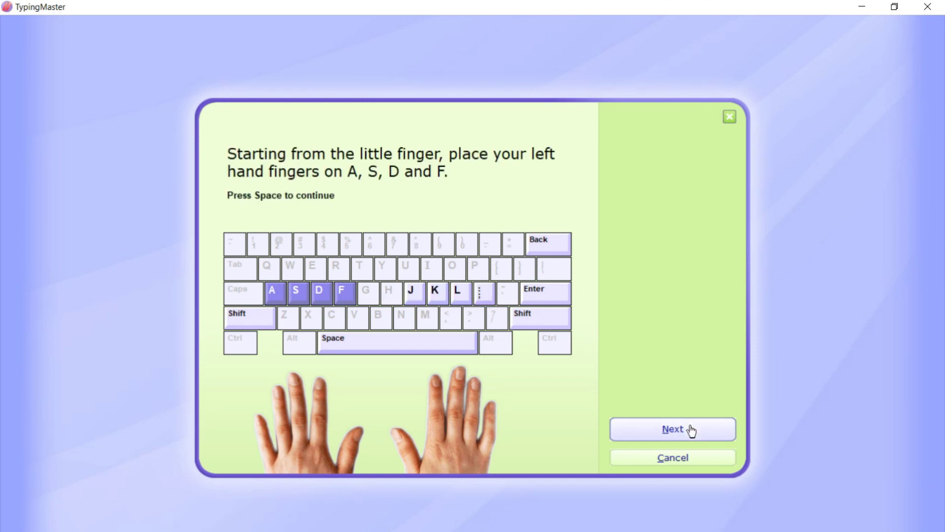
click(691, 429)
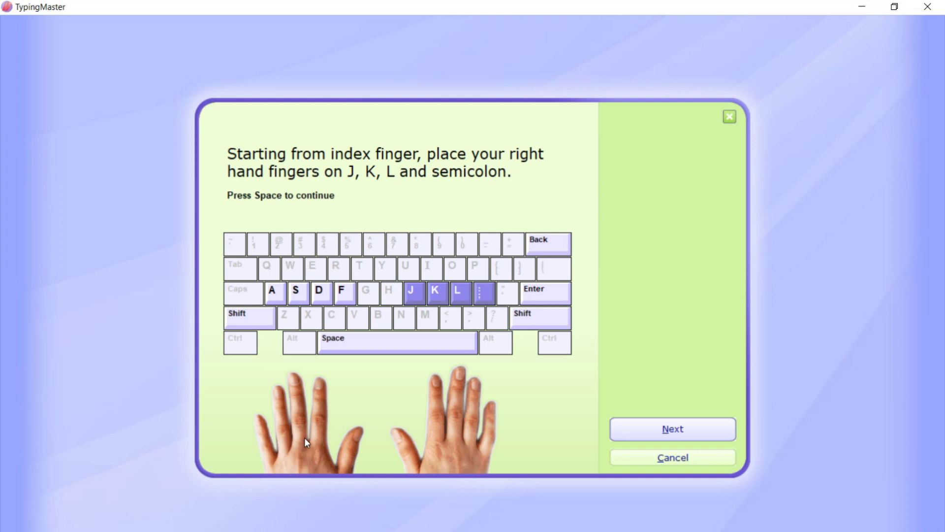
click(683, 433)
click(683, 433)
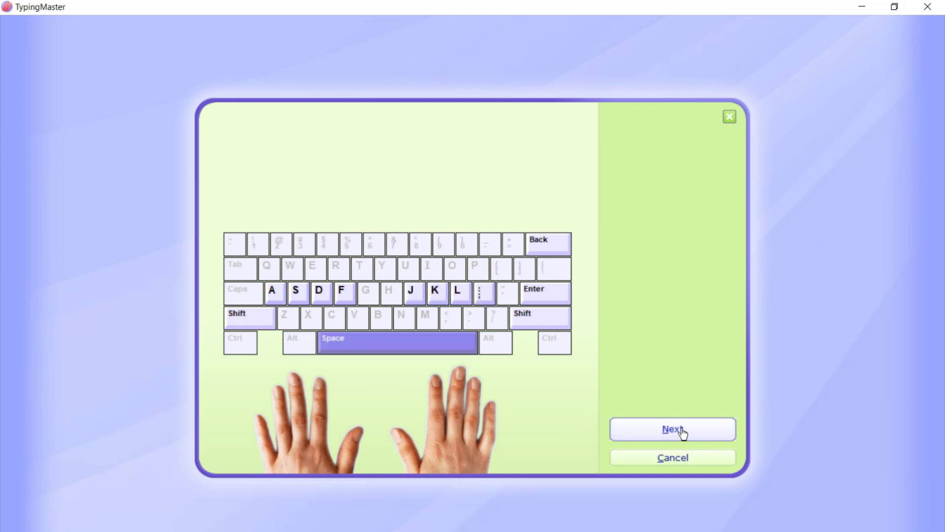
click(683, 434)
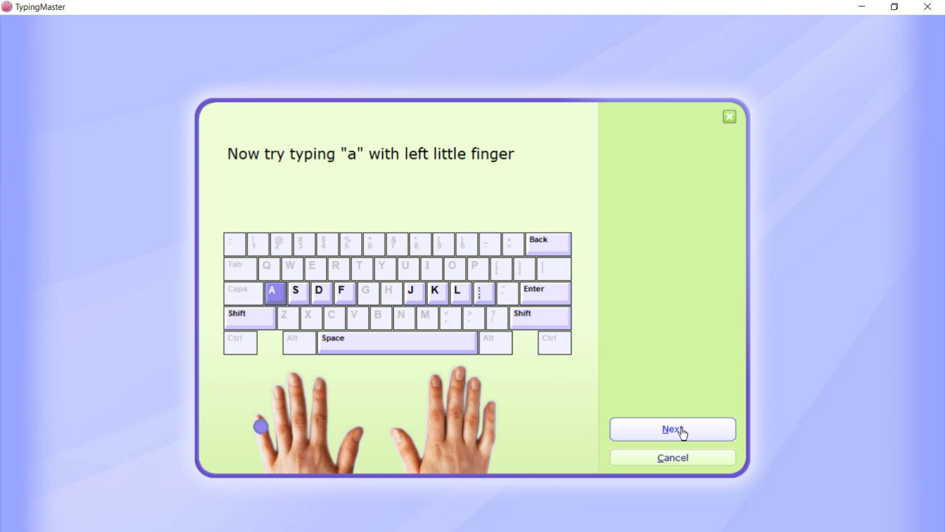
key(a)
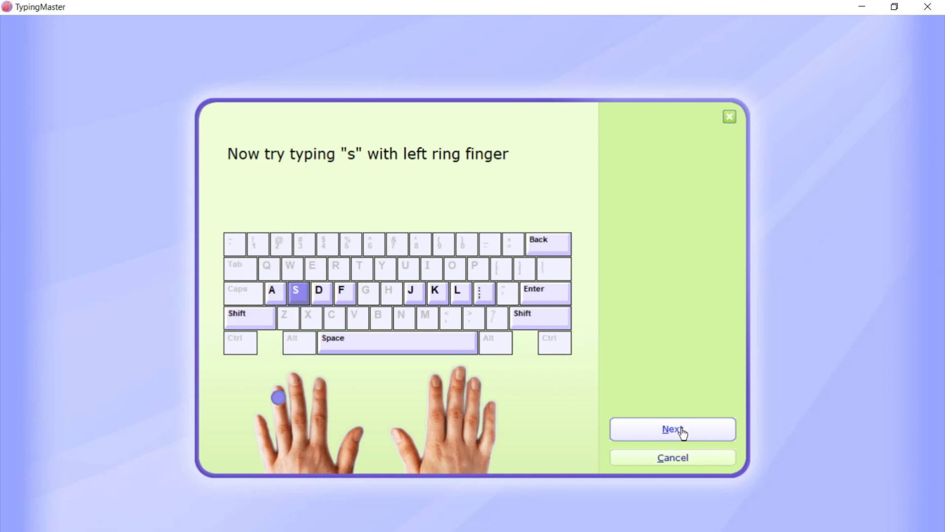
- Complete the S, D, F, J, K, L, ; and space bar key exercises to reach the first drill
text(s)
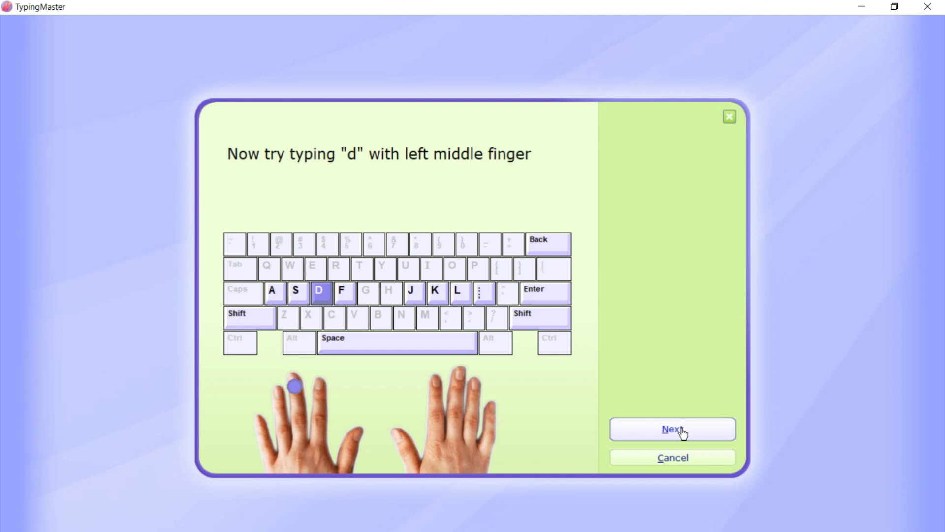
key(d)
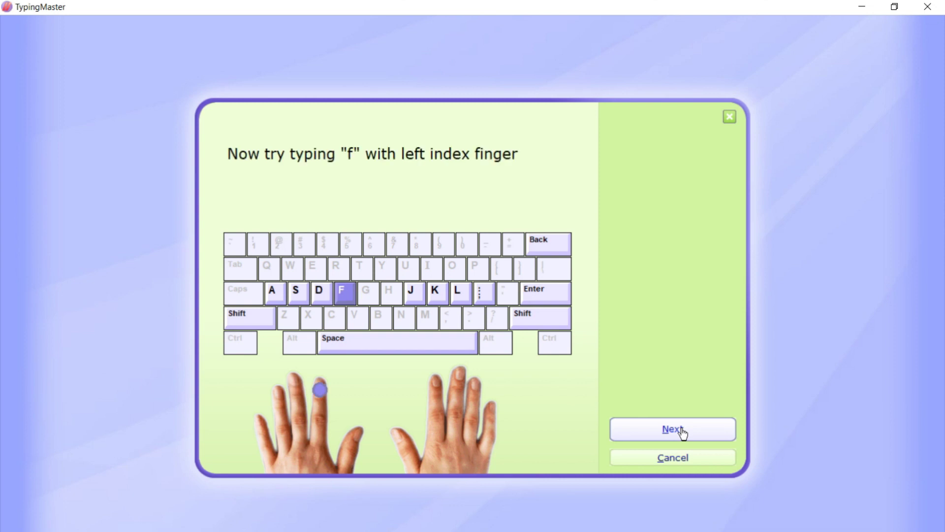
key(f)
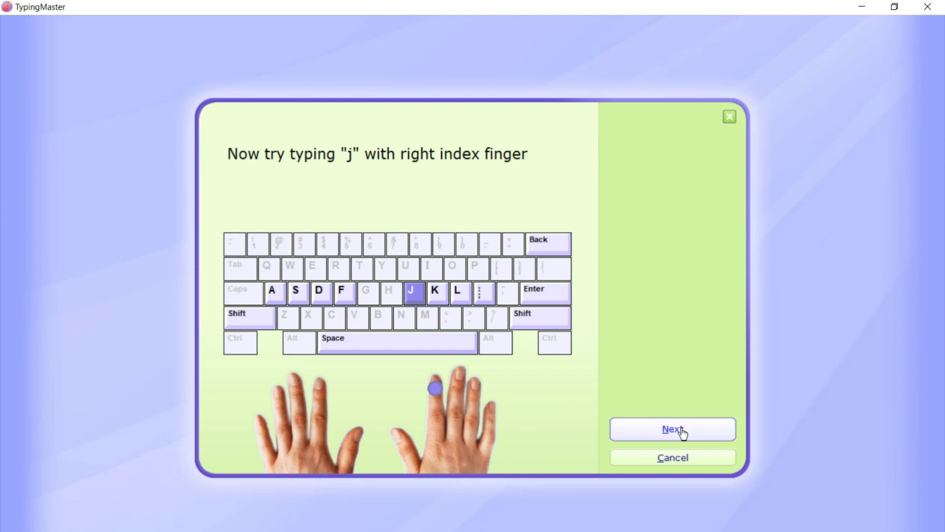
text(j)
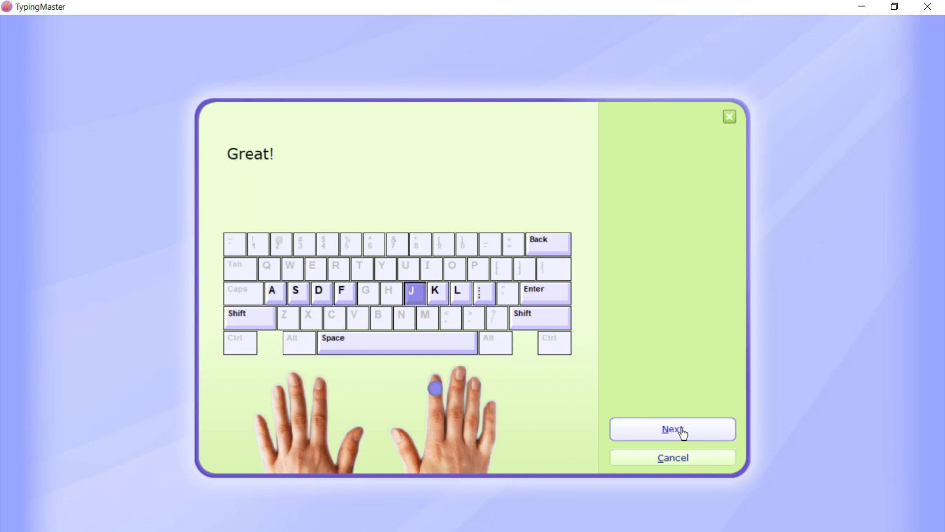
text(k)
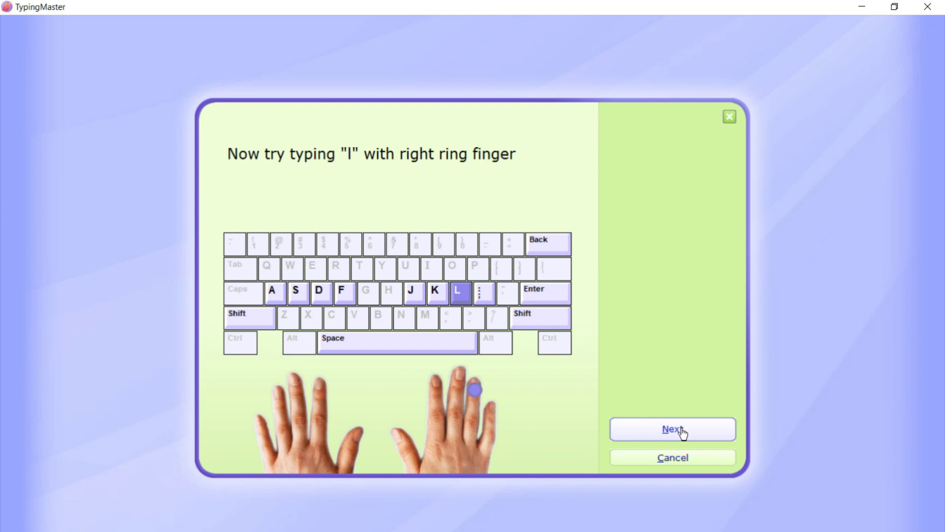
key(l)
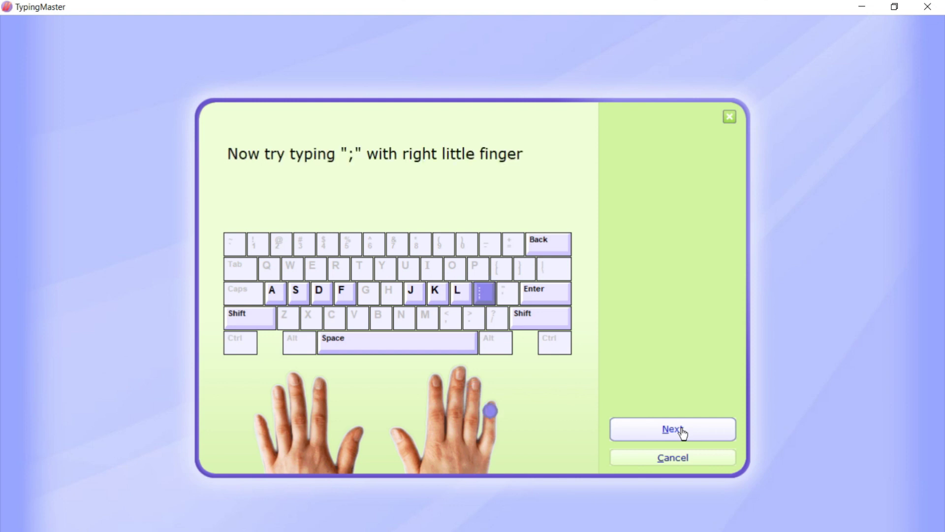
key(semicolon)
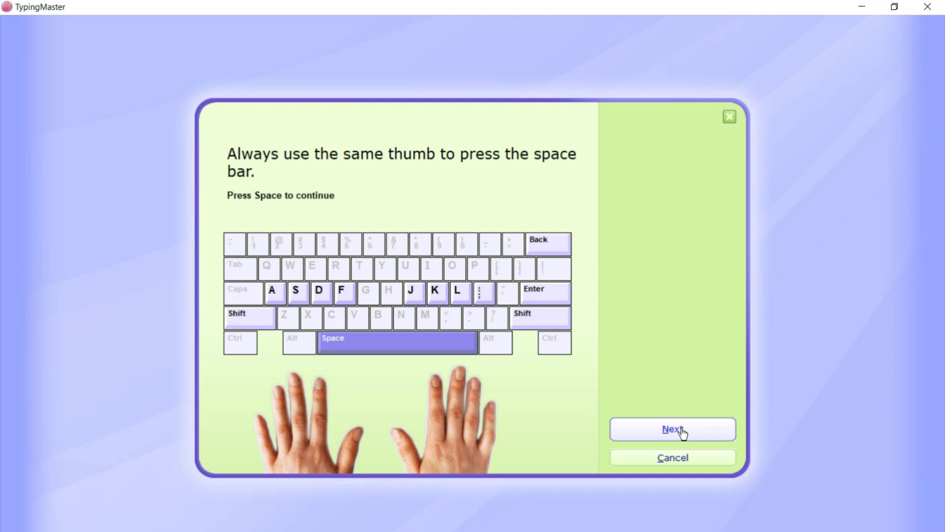
key(space)
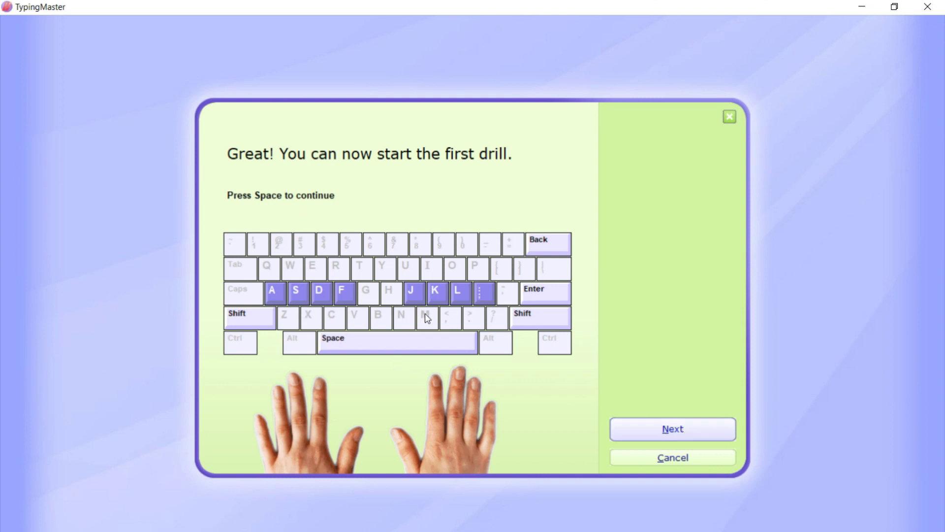
key(space)
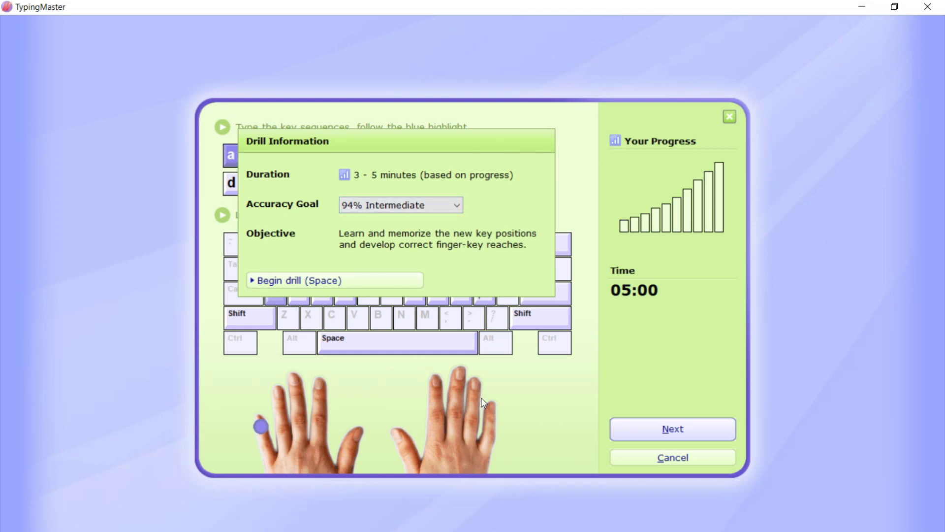
- Begin the home-row drill, type 'aa' and 'ss', then cancel back to the Lesson 1 page
click(382, 284)
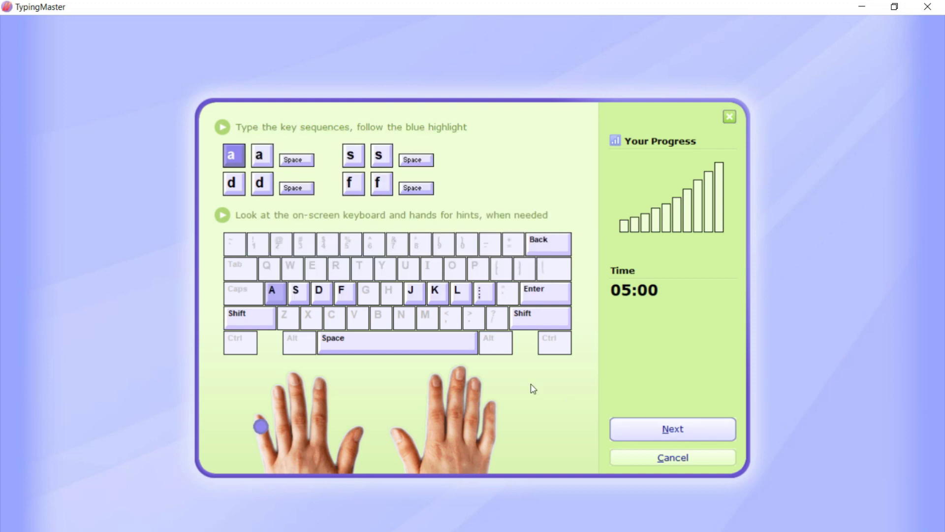
text(a)
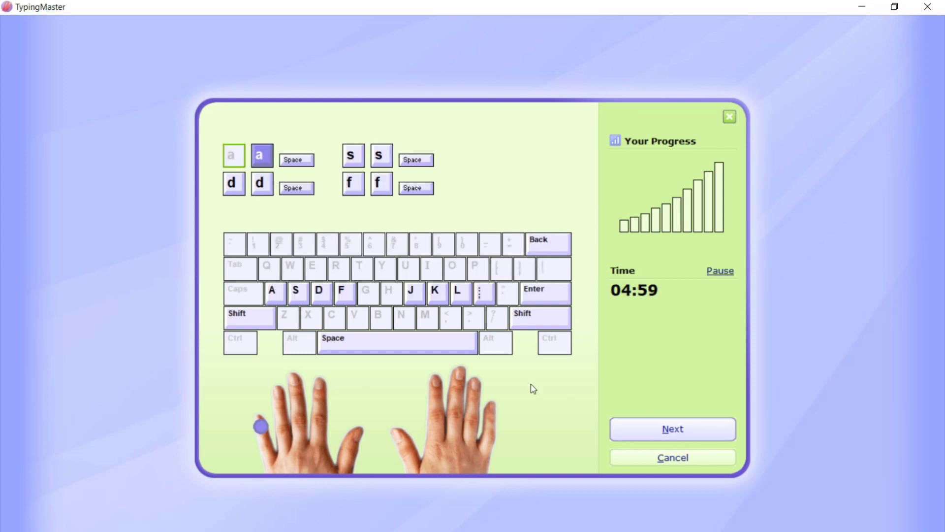
text(a)
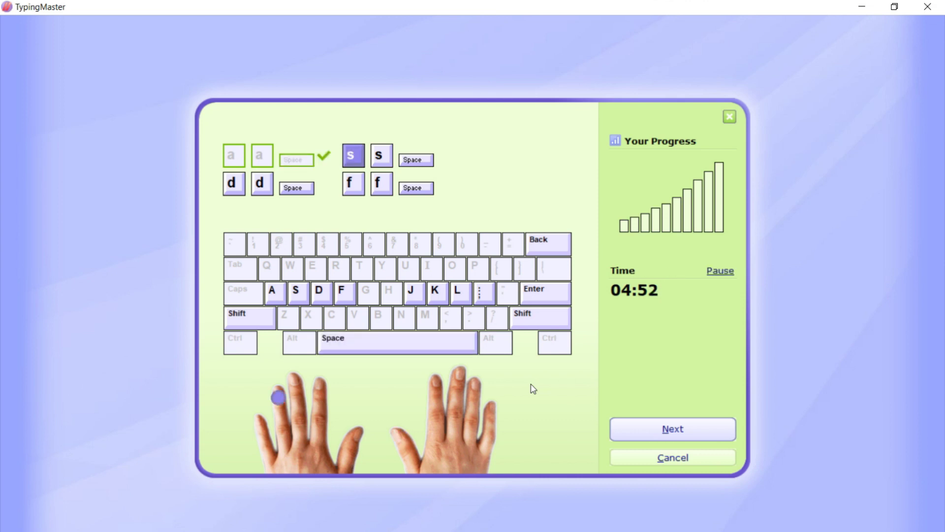
text(s)
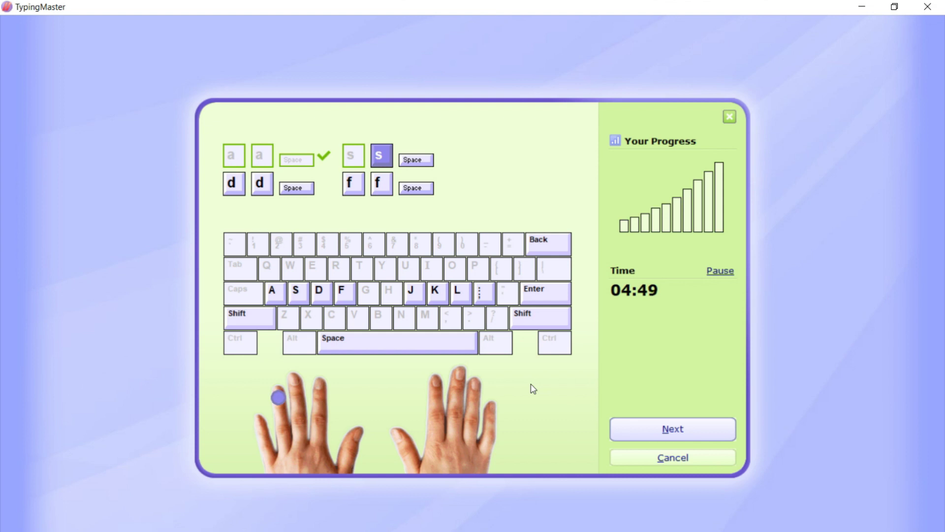
text(s)
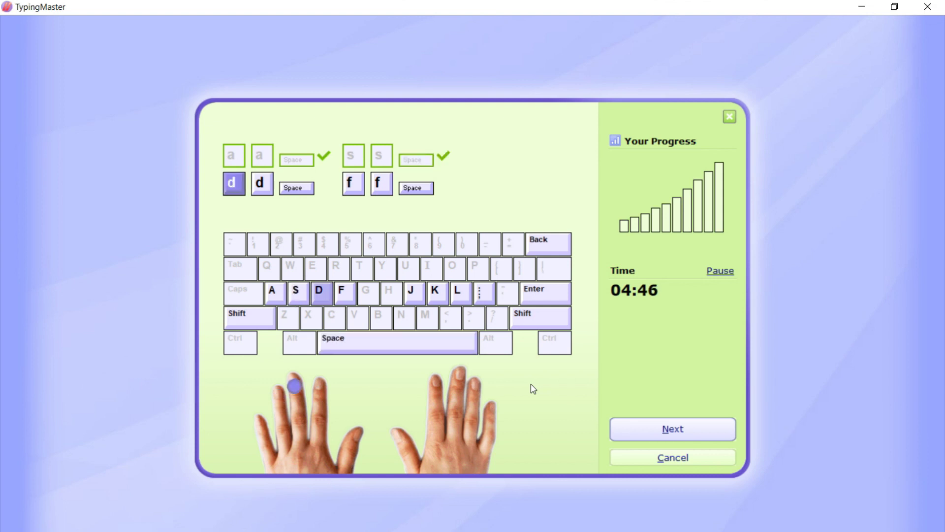
click(671, 461)
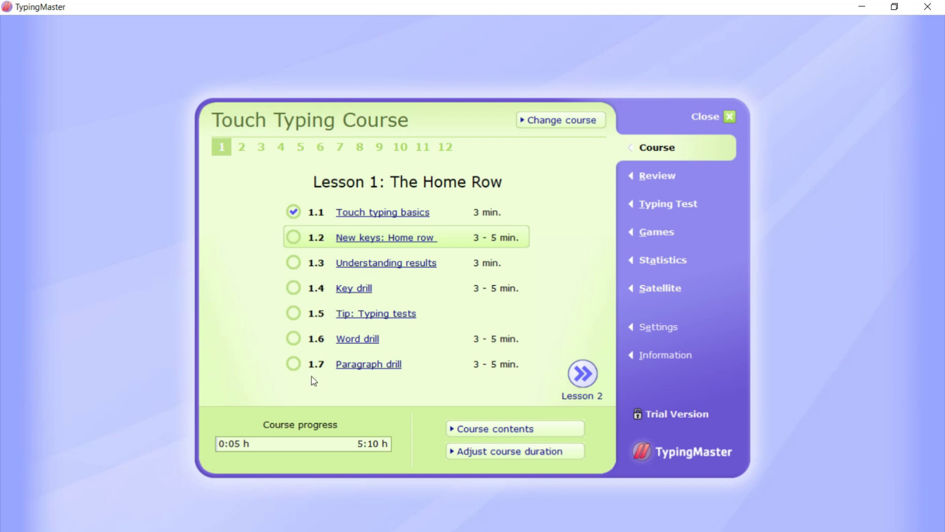
- Flip between the Lesson 2 and Lesson 3 pages, ending on Lesson 3: Keys R and U
click(585, 379)
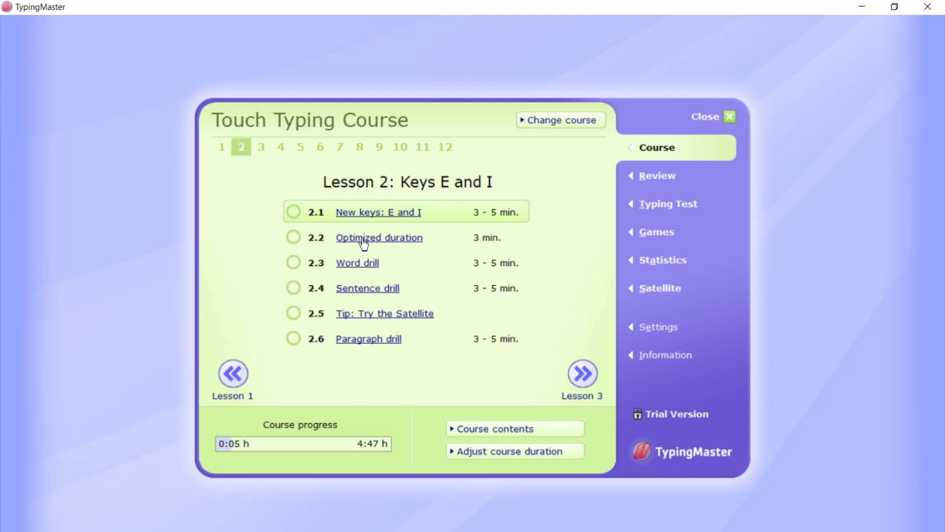
click(584, 379)
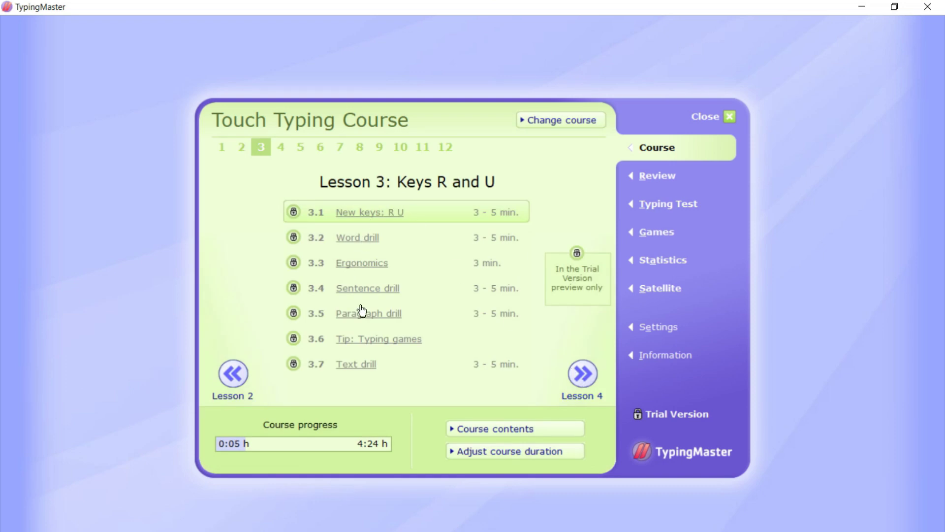
click(241, 375)
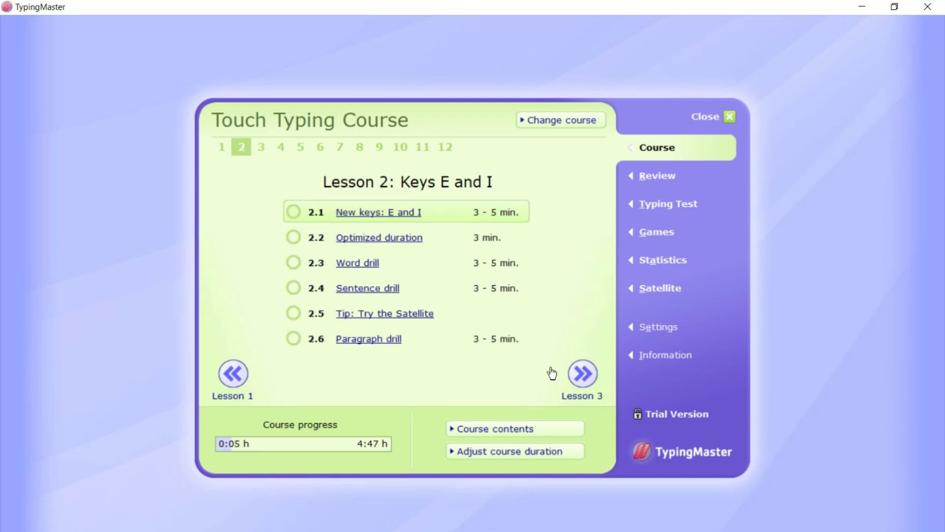
click(583, 380)
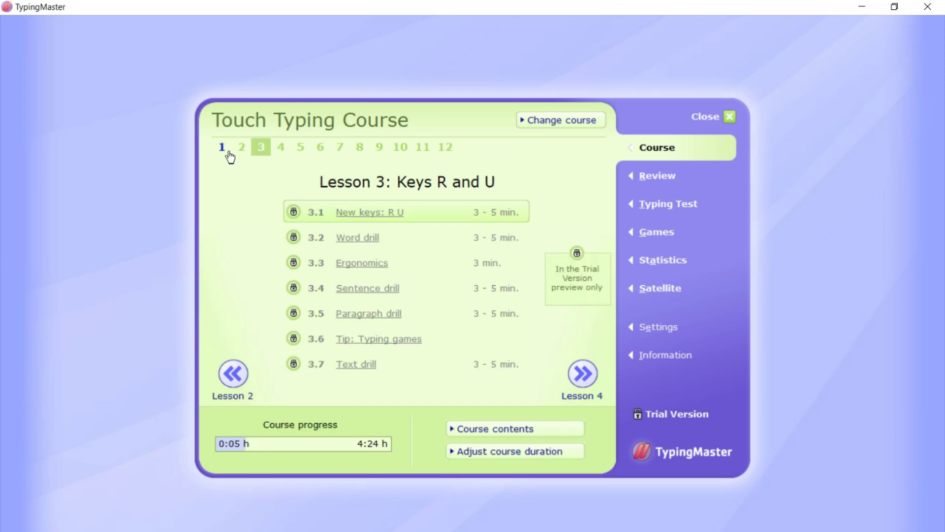
- Close TypingMaster, refresh the desktop twice, and launch Word 2019 to a blank Document1
click(731, 117)
right_click(399, 65)
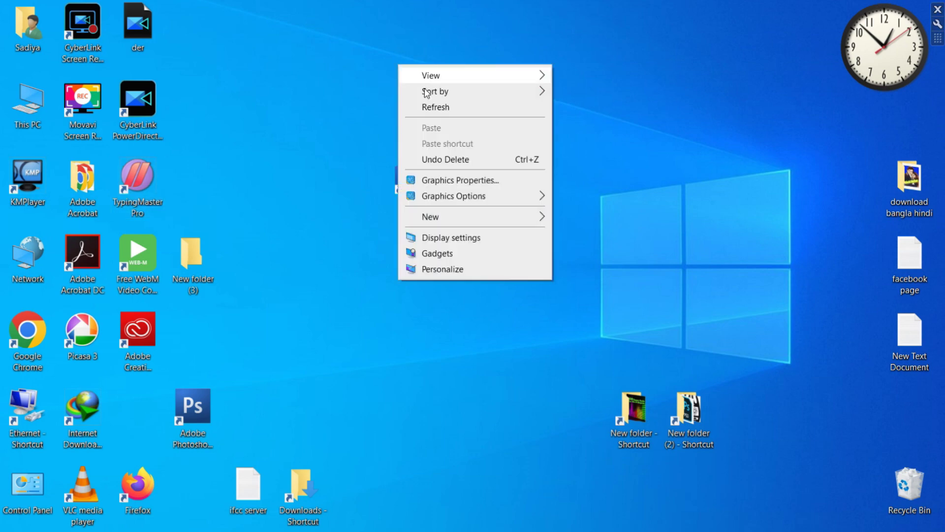
click(443, 112)
right_click(353, 60)
click(382, 104)
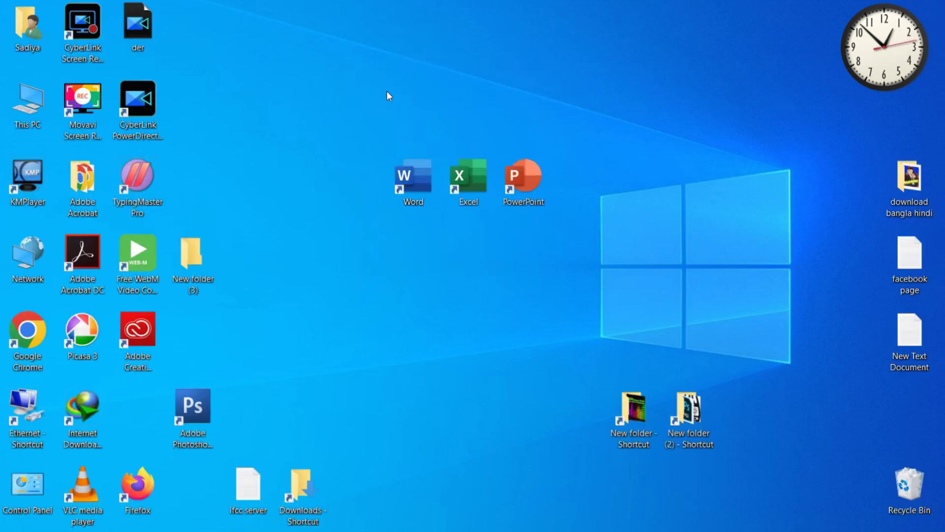
click(418, 184)
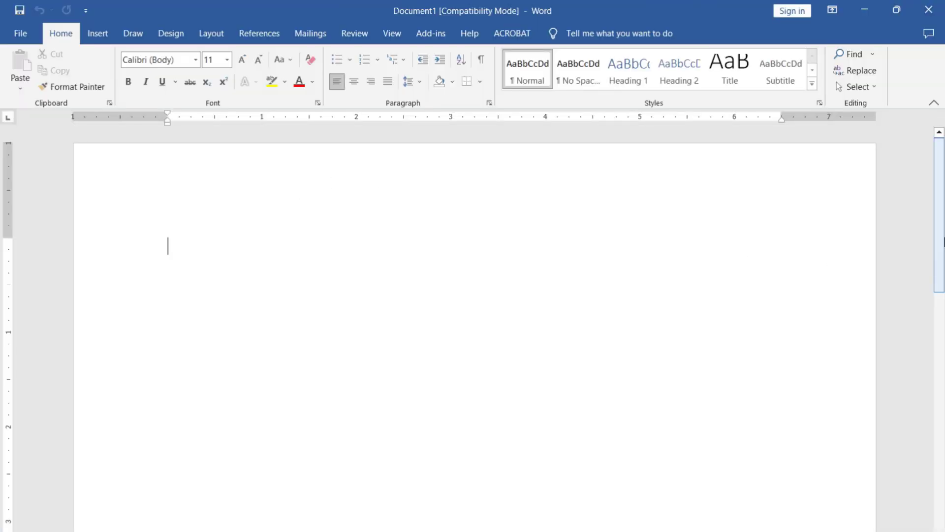
- Scroll slightly on the blank Document1 page, set in Calibri 11 pt Normal style
drag(944, 222, 944, 220)
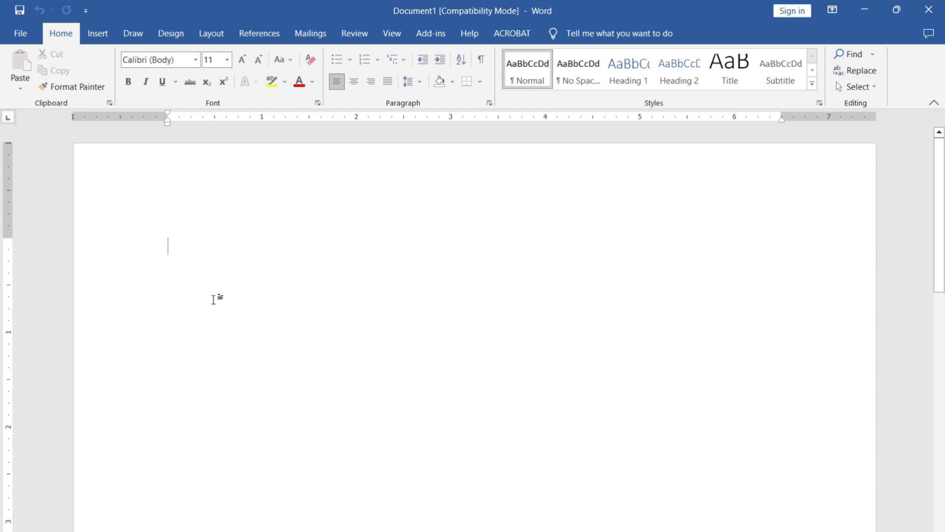
- Type the line 'fdgdhgkgkkhgkjghjjhg' and set it to font size 28
text(fdgd)
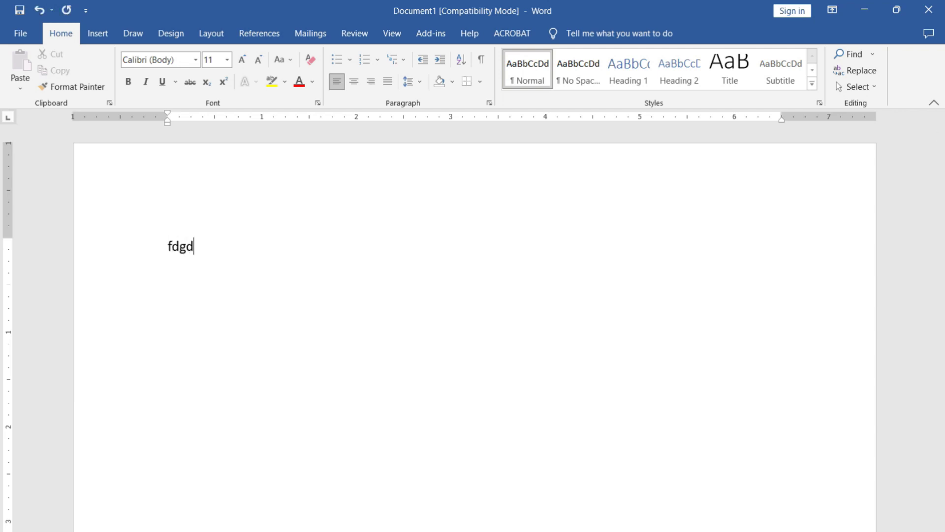
text(hgkgkkhgkjghjjhg)
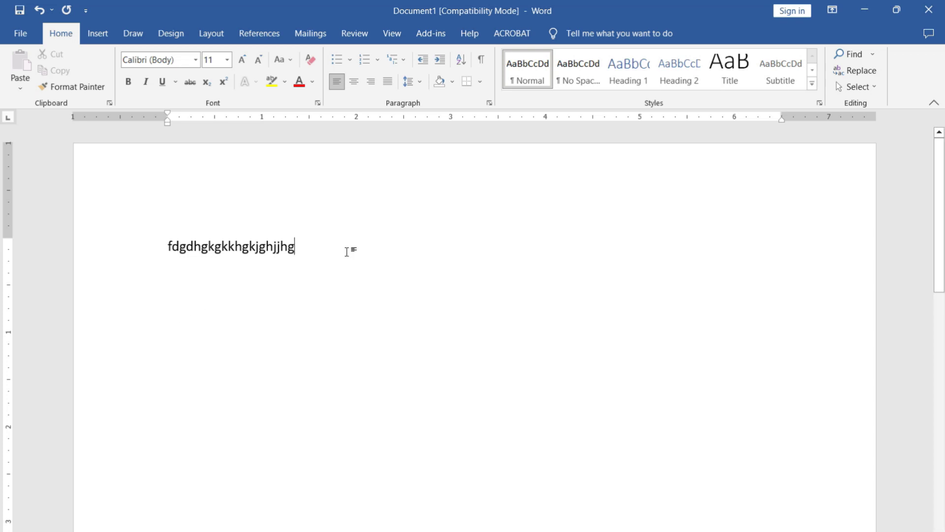
click(143, 249)
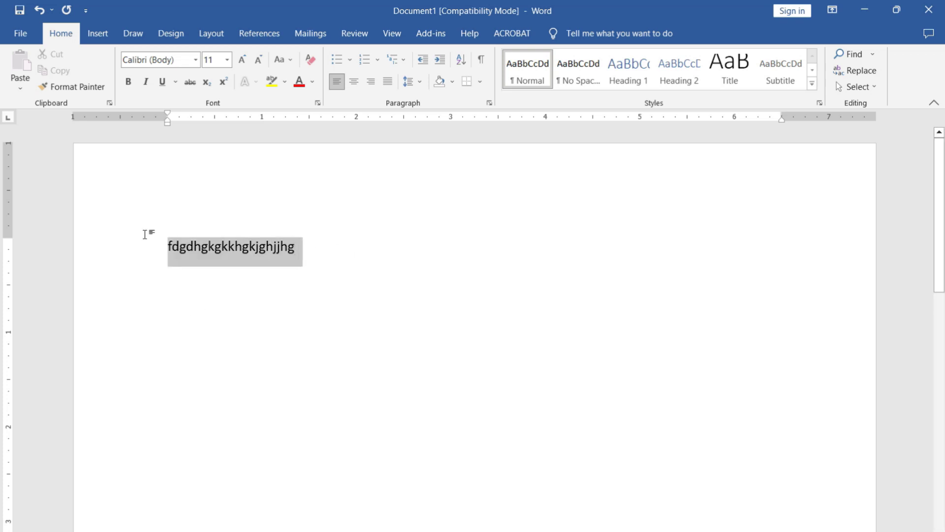
click(227, 59)
click(210, 238)
- Set the second letter k of the line in Arial Black
click(211, 244)
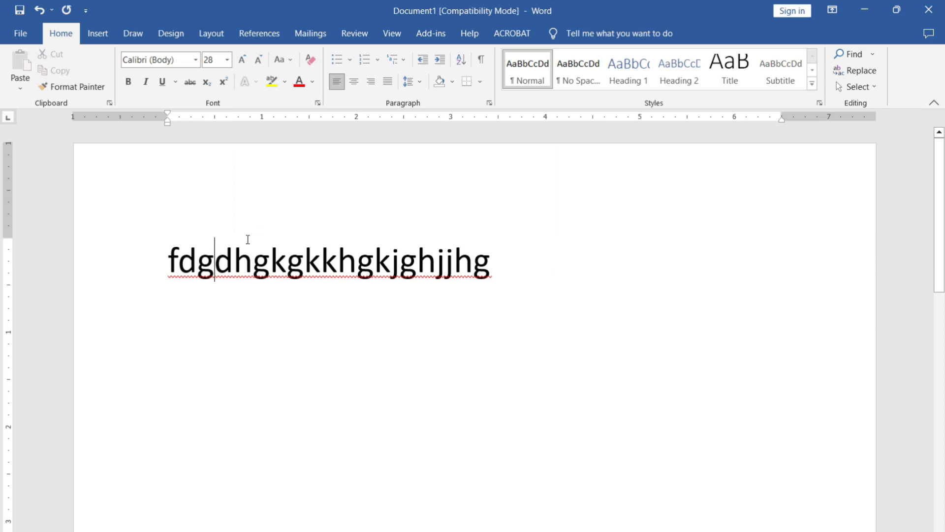
click(183, 59)
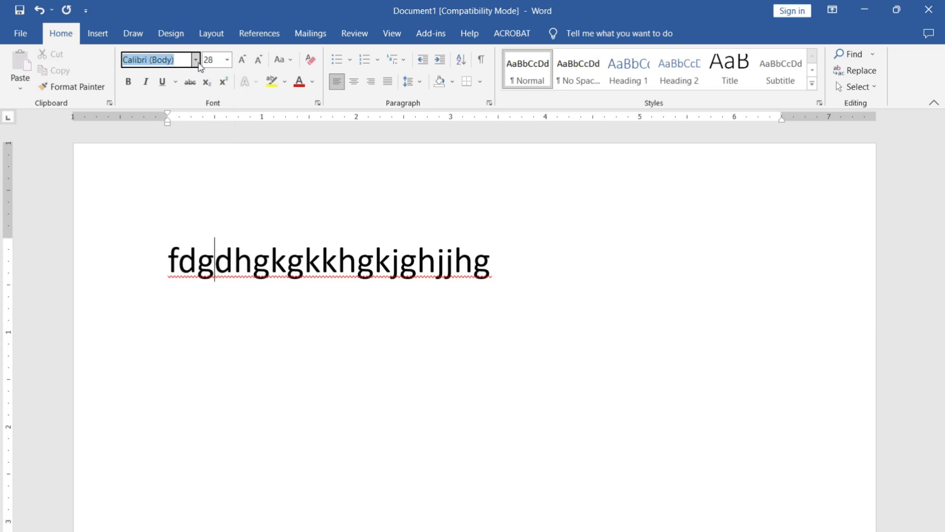
click(196, 61)
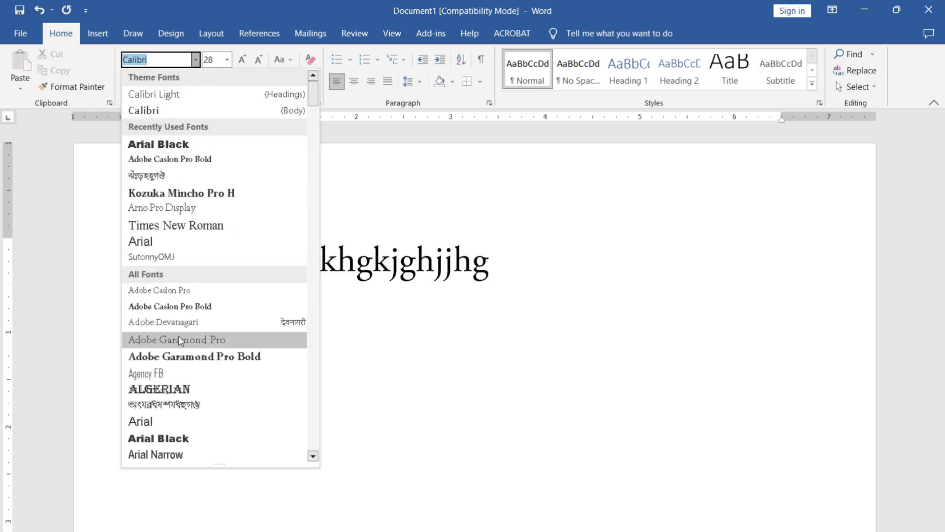
click(365, 293)
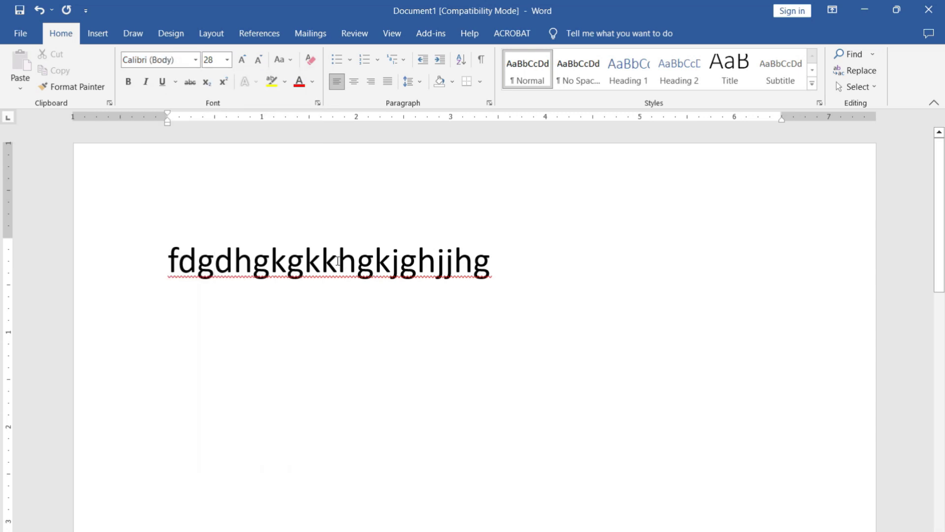
drag(329, 262, 338, 262)
click(187, 60)
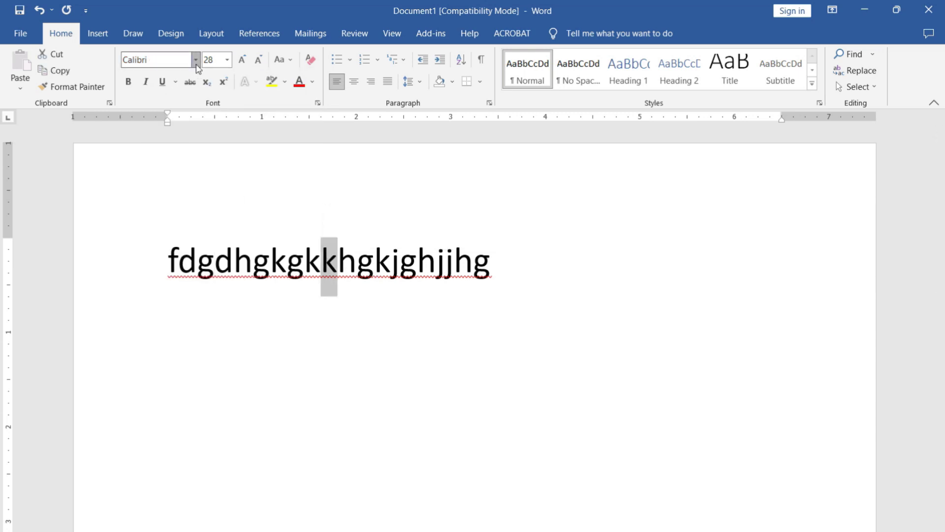
click(195, 60)
click(162, 144)
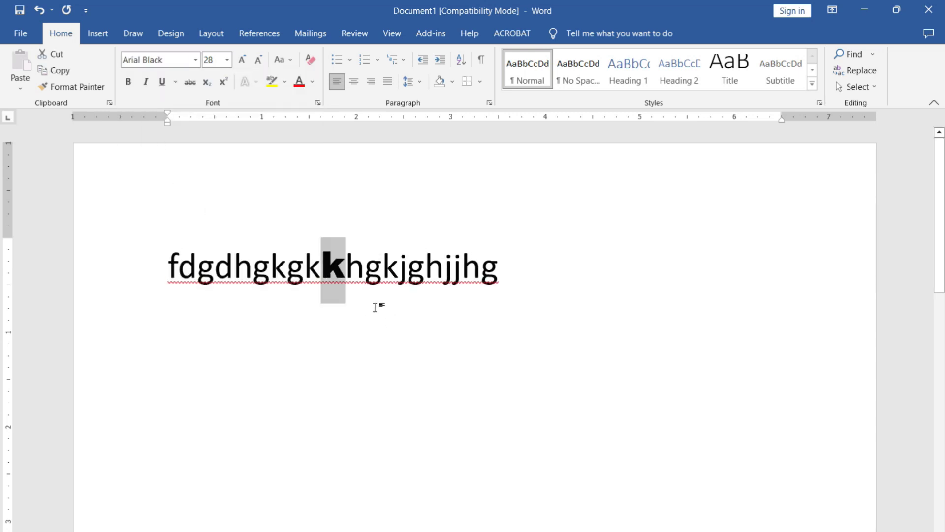
click(369, 266)
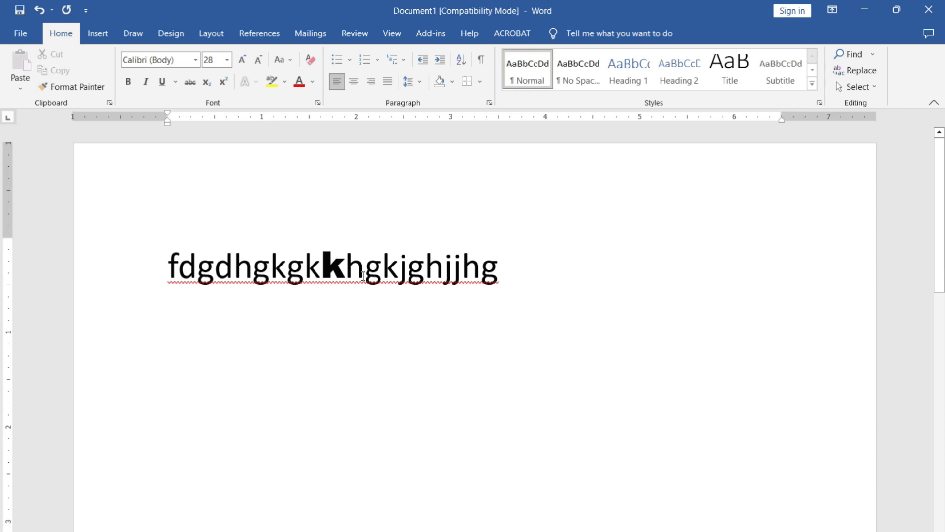
click(304, 275)
- Make the whole sample line bold and delete the stray Arial Black K
drag(169, 268, 517, 268)
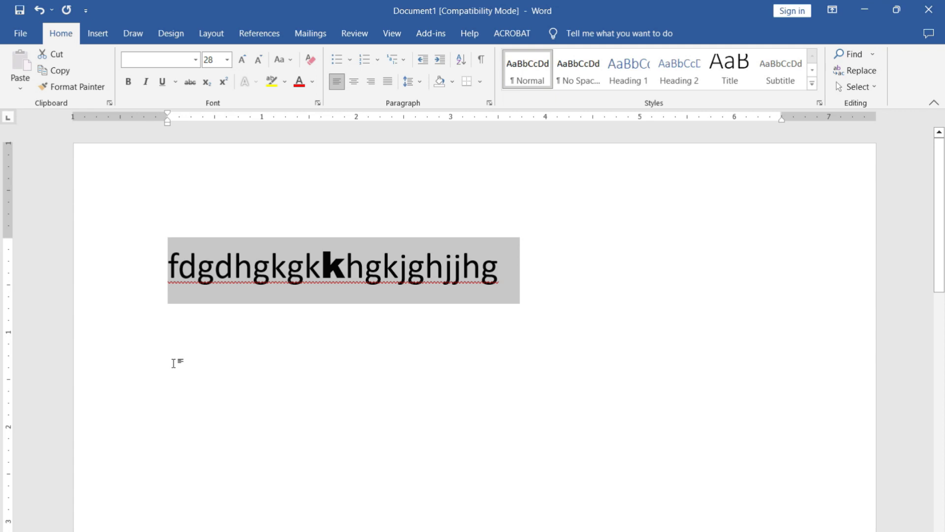
key(ctrl+b)
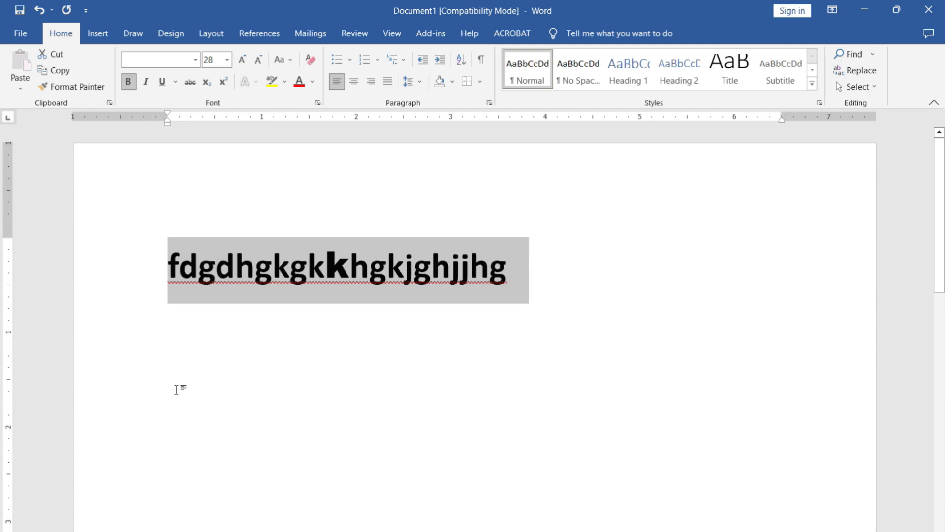
click(339, 268)
drag(340, 268, 325, 268)
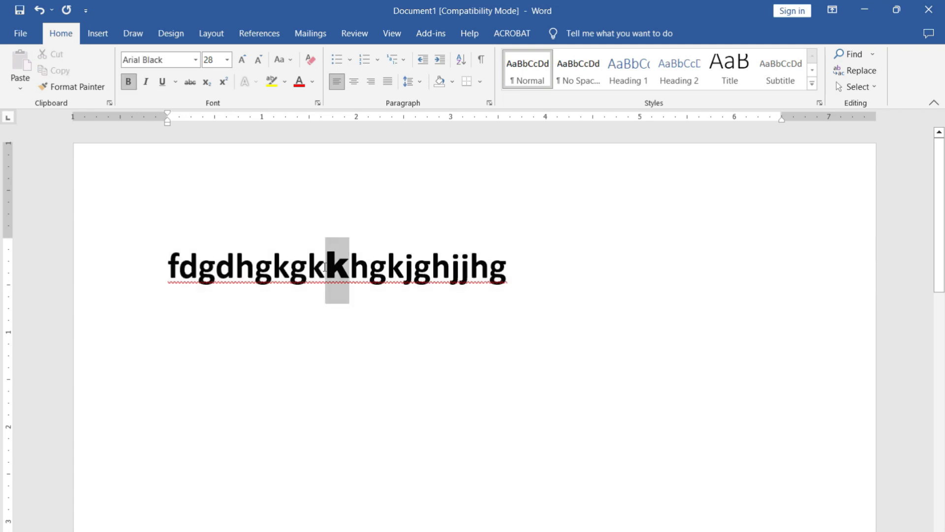
key(Delete)
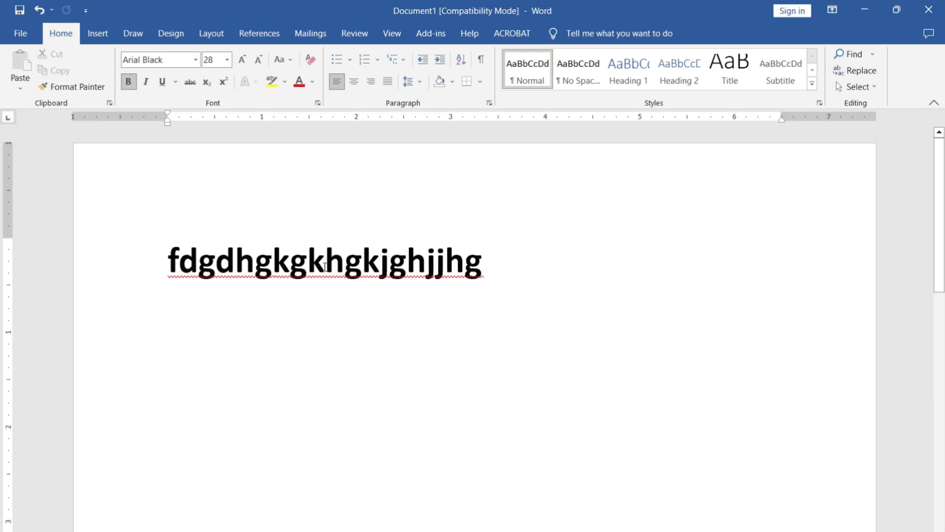
- Toggle bold off and back on for the whole line and for the letters gk
drag(169, 255, 529, 278)
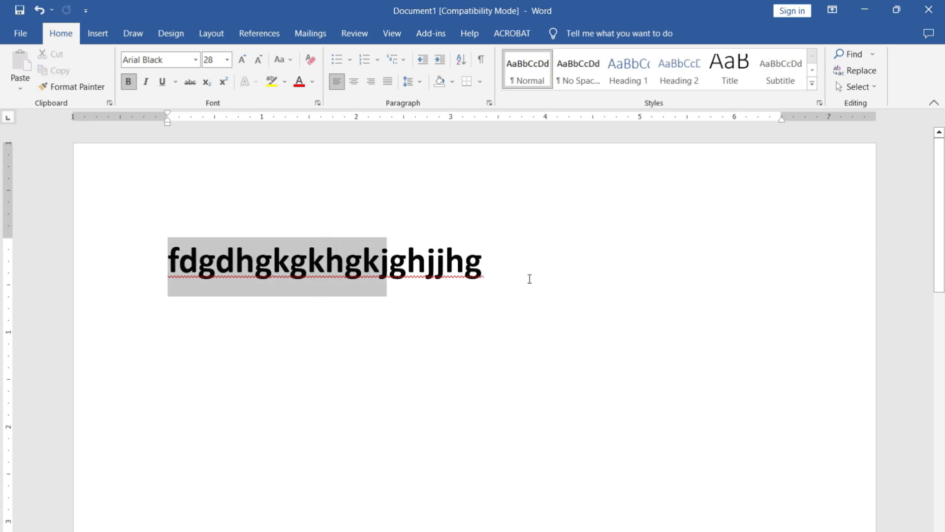
click(127, 84)
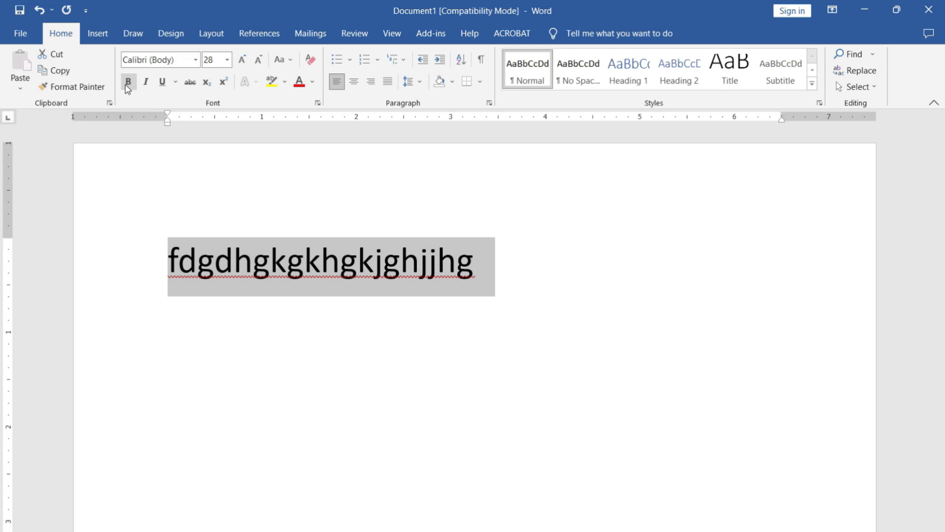
click(128, 83)
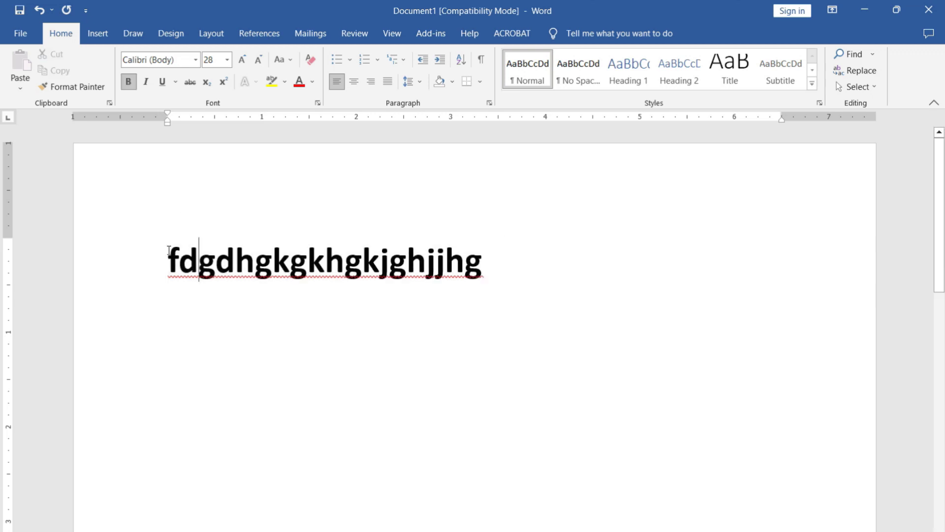
drag(169, 261, 291, 264)
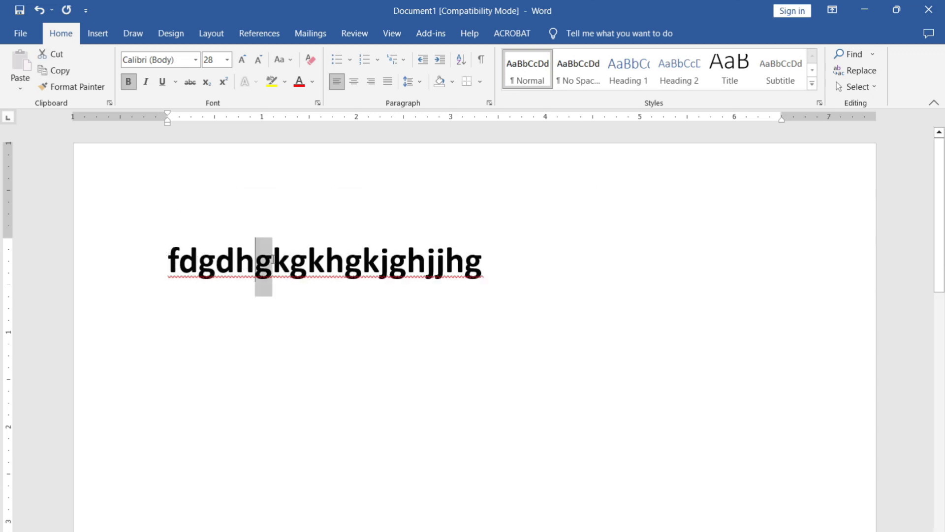
click(128, 82)
click(127, 83)
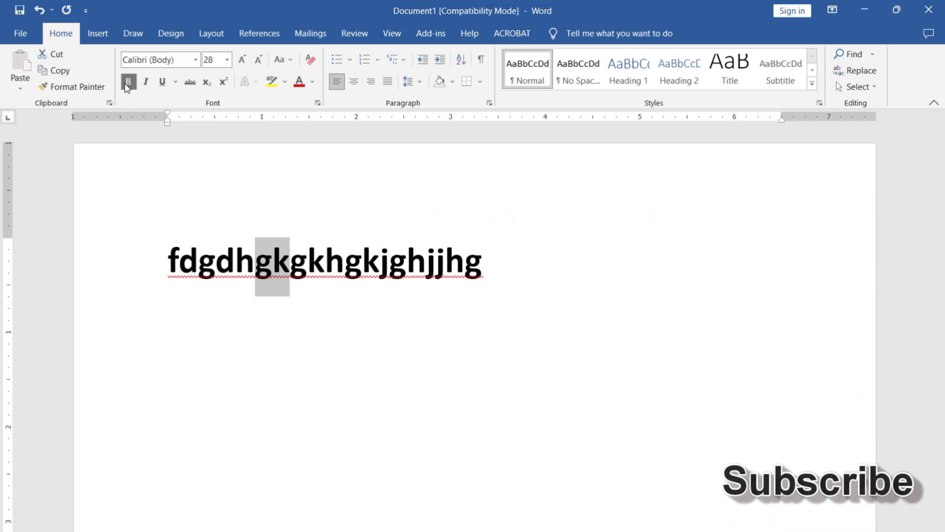
click(199, 259)
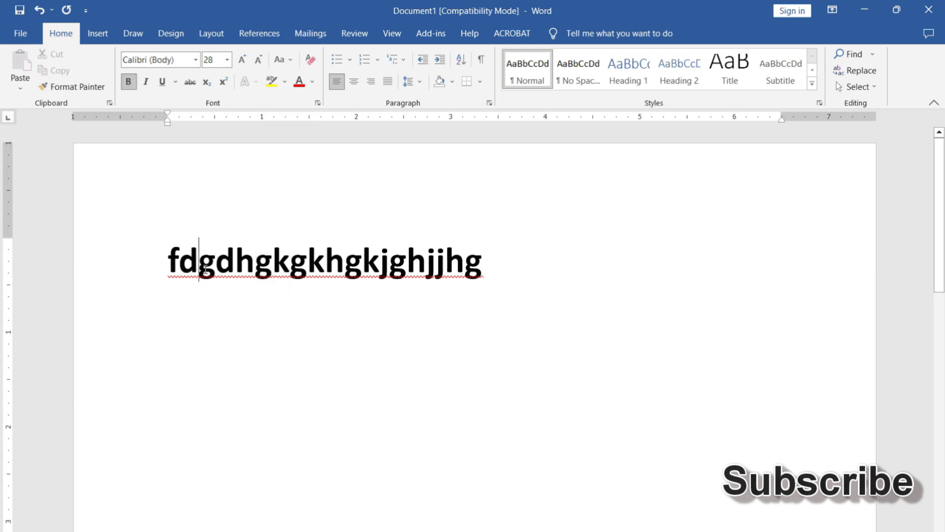
drag(168, 262, 507, 268)
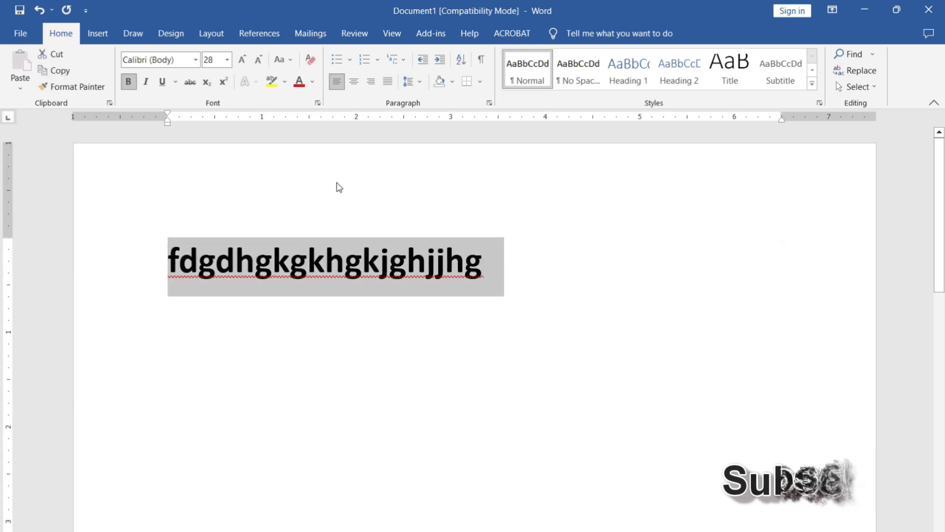
- Try italic and underline, strip underline, italic and bold, then re-underline and show underline styles
click(148, 84)
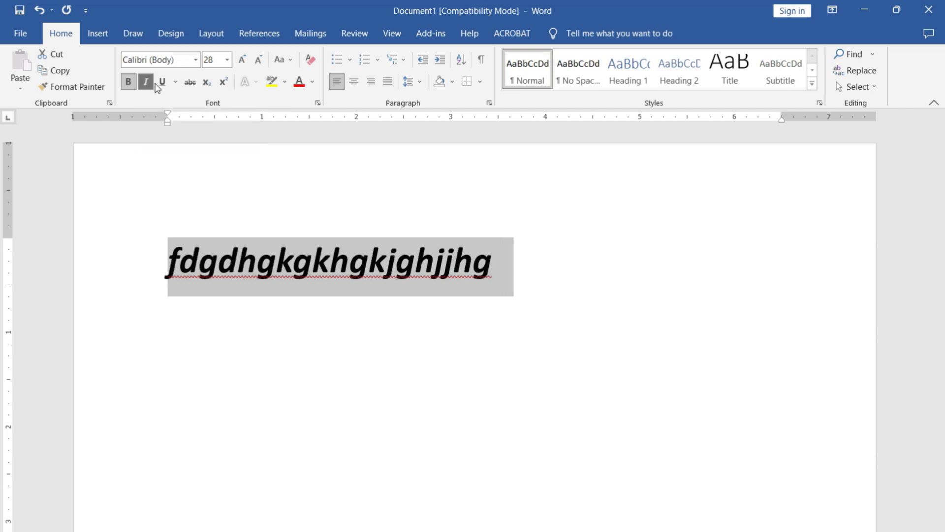
click(163, 84)
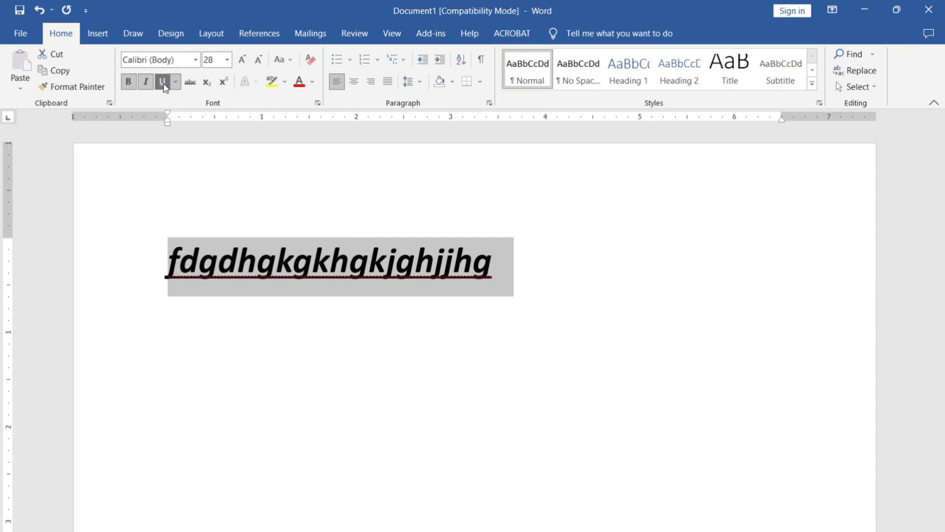
click(162, 82)
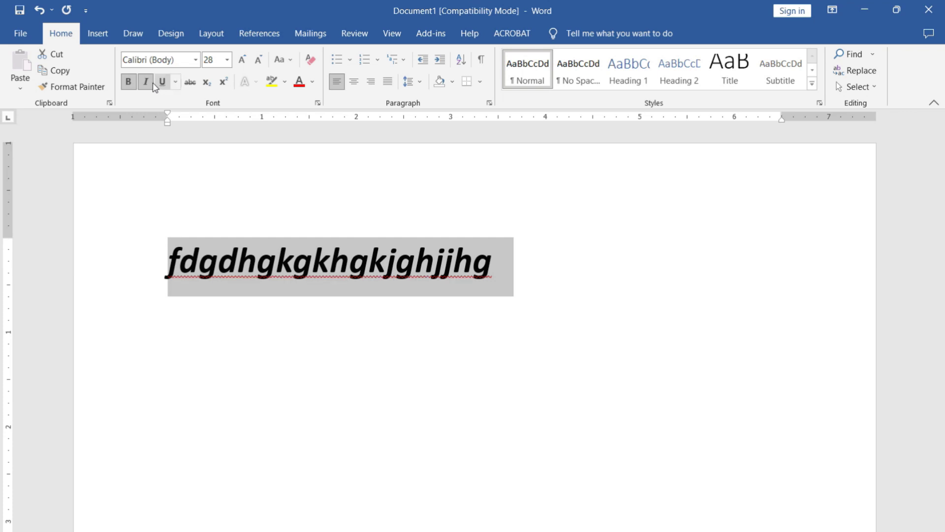
click(146, 82)
click(130, 82)
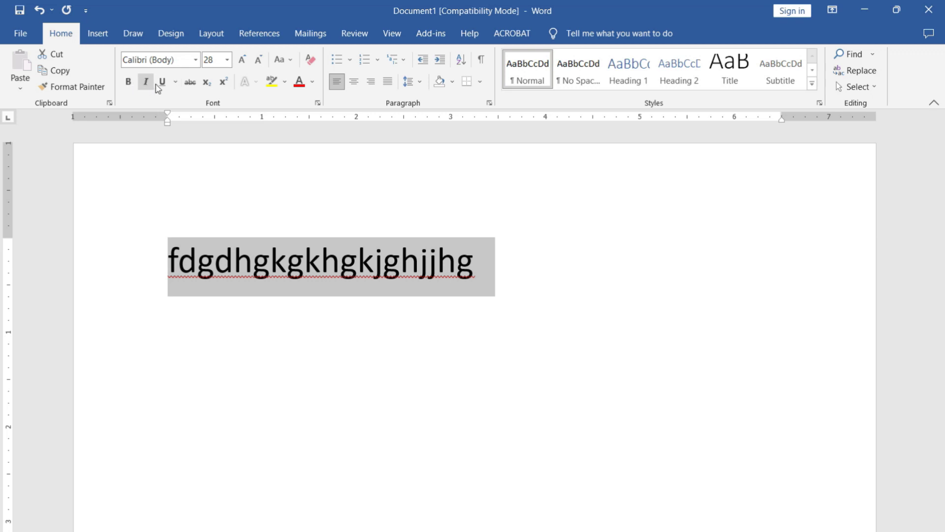
click(162, 82)
click(176, 82)
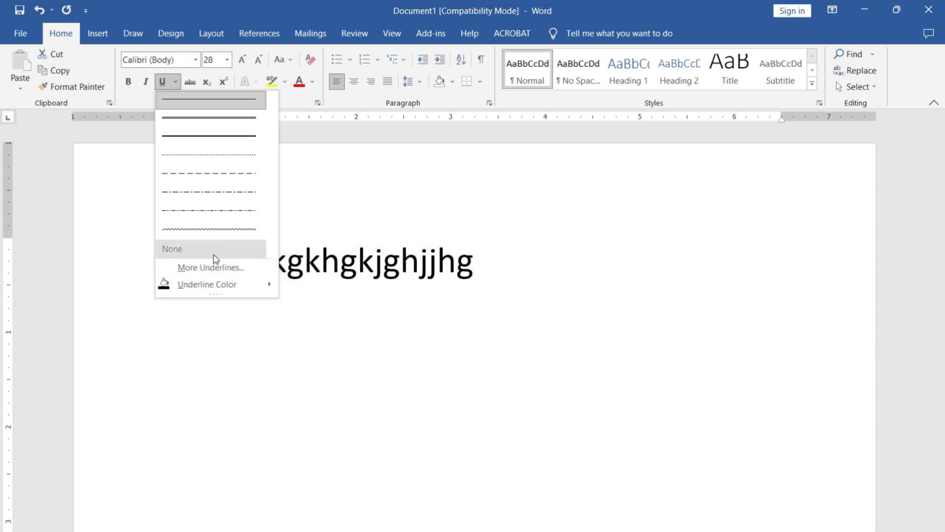
- Tick Emboss in the Font dialog via More Underlines to emboss the underlined line
click(211, 267)
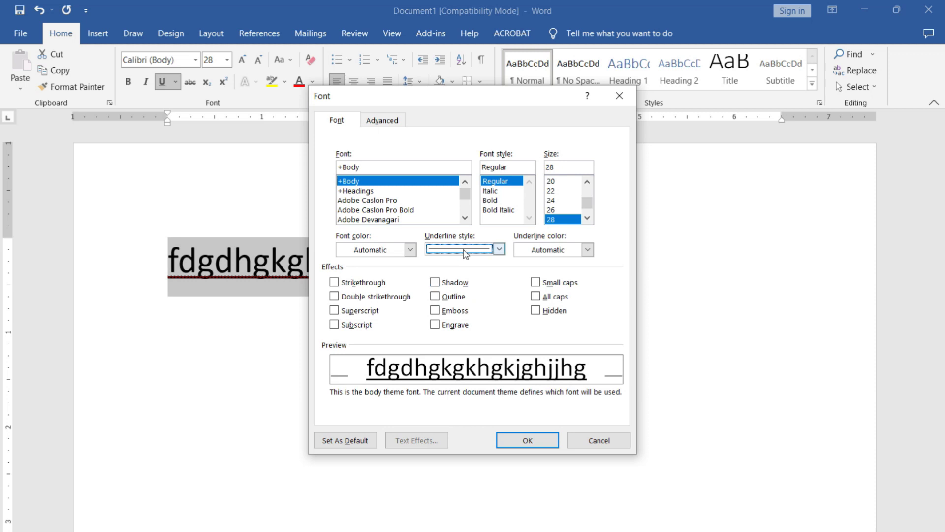
click(435, 310)
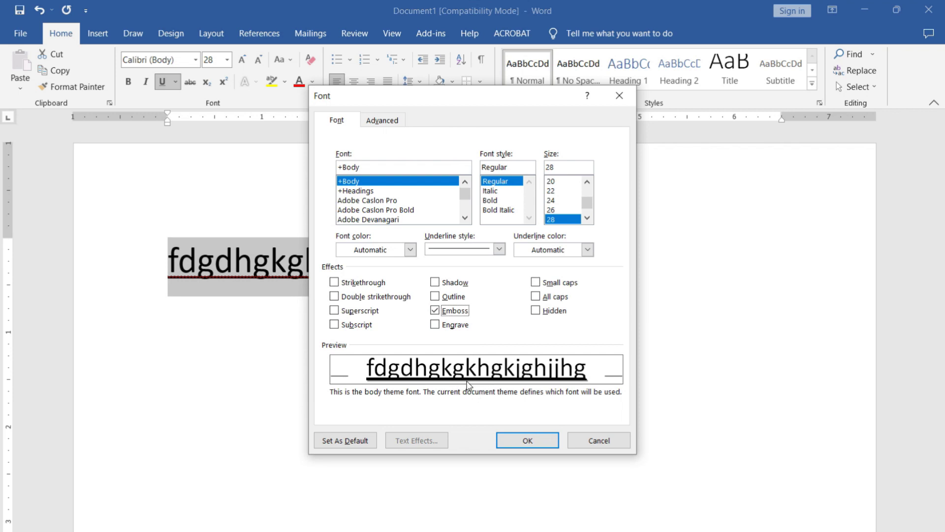
click(518, 437)
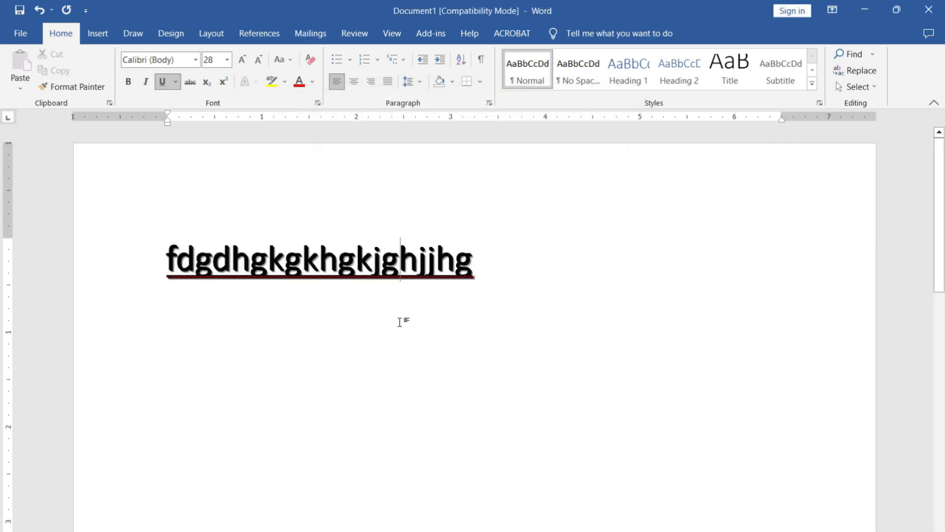
click(473, 272)
- Delete 'ghjjhg' from the end so the line reads 'Fdgdhgkgkhgkj'
drag(489, 270, 160, 259)
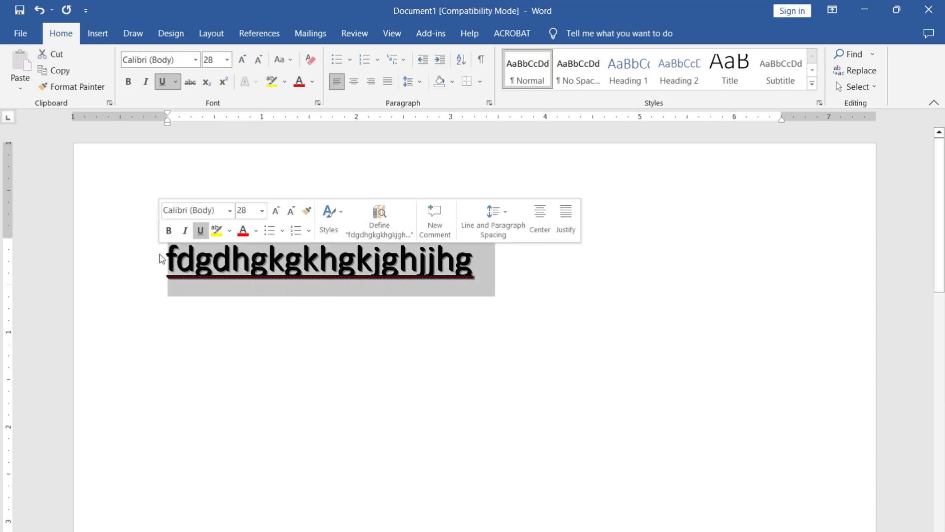
click(367, 276)
drag(517, 258, 149, 237)
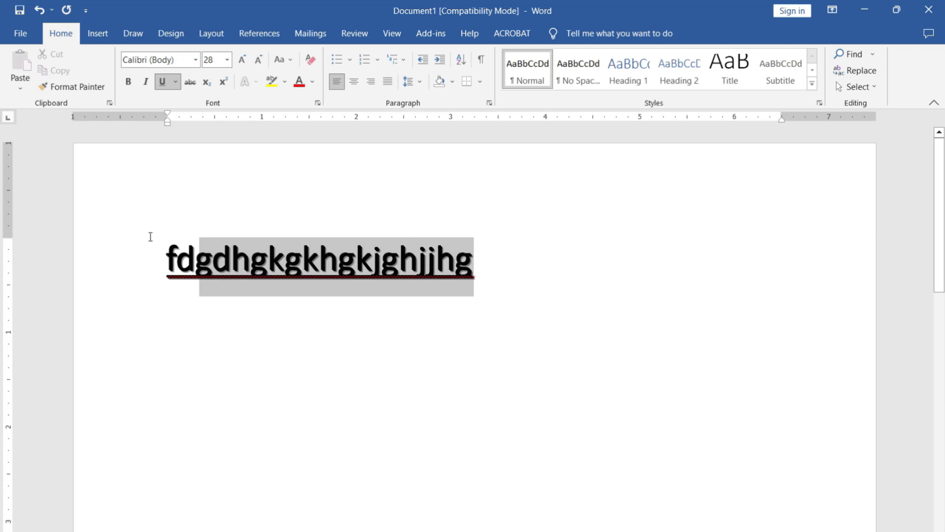
drag(481, 268, 377, 261)
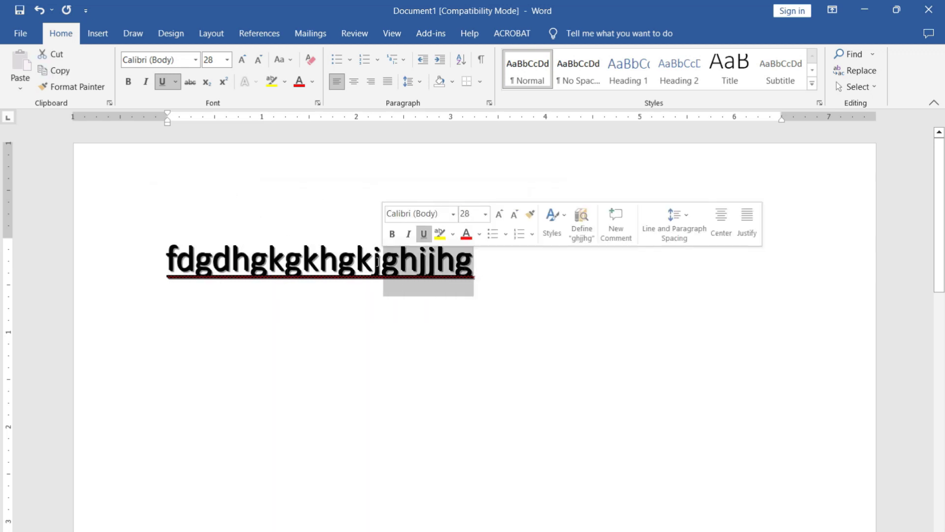
key(Delete)
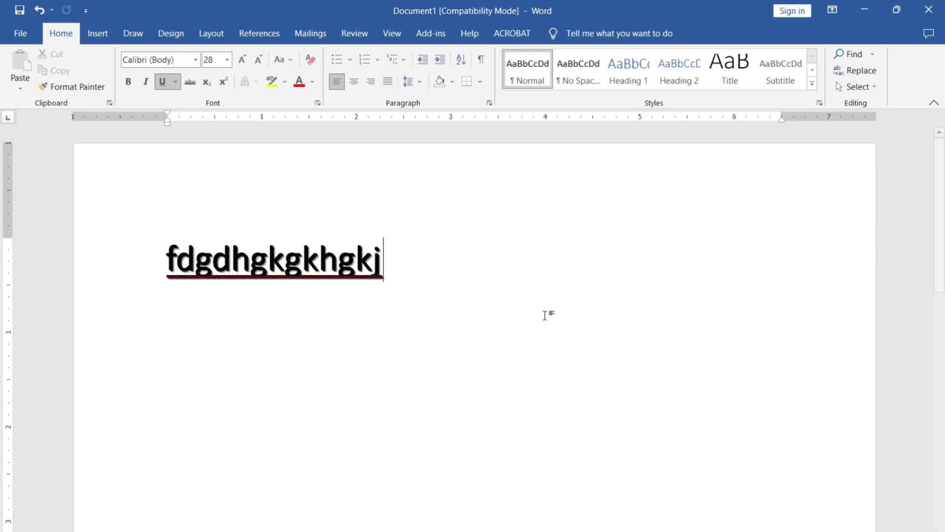
- Start a new line beneath it containing the letter C
key(Return)
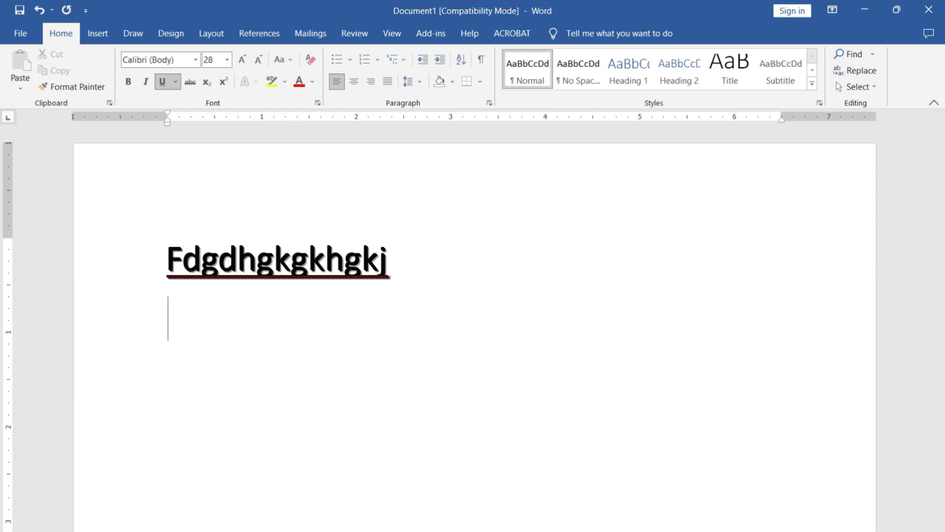
text(C)
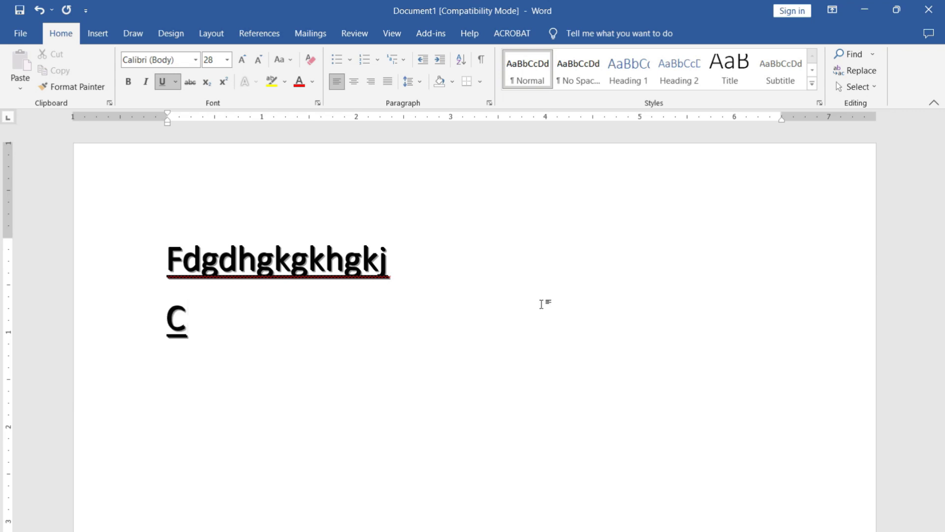
triple_click(176, 309)
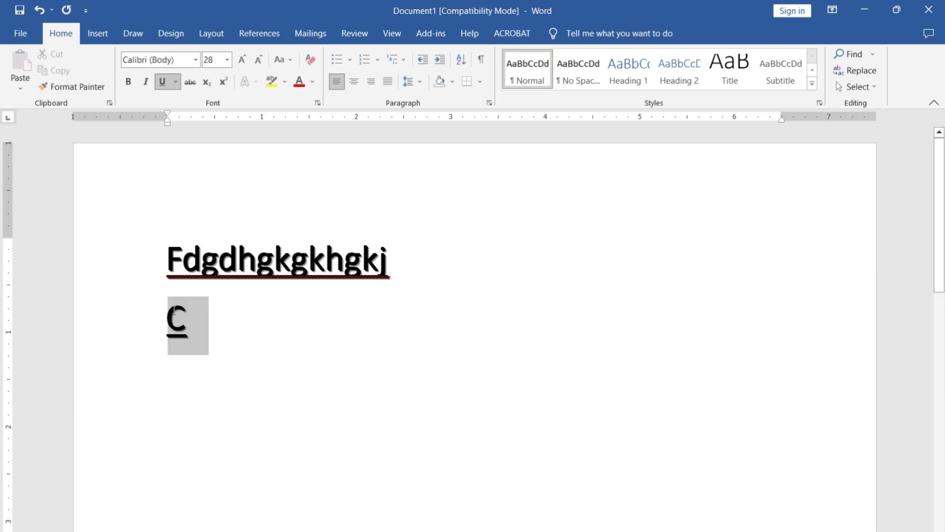
- Remove the underline from the C and complete the line as 'Ctrl+z= Undo'
click(162, 82)
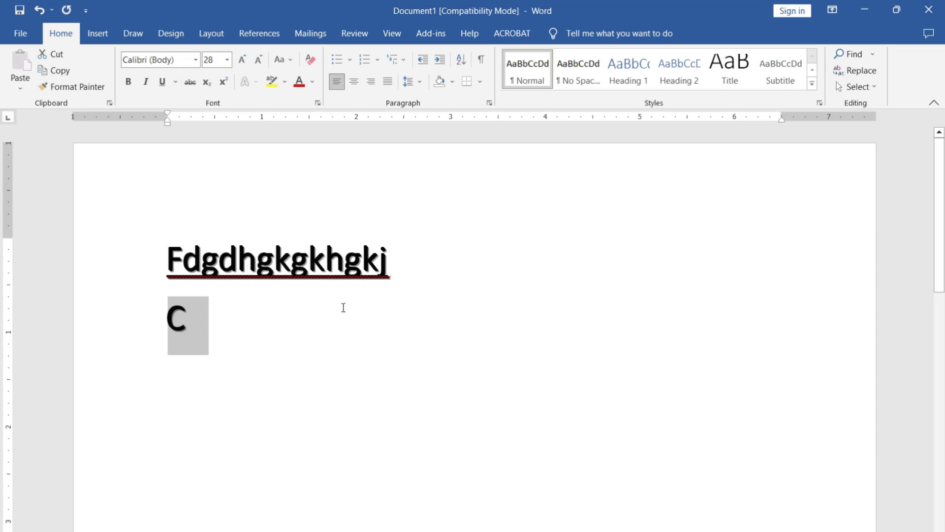
click(188, 318)
text(tr)
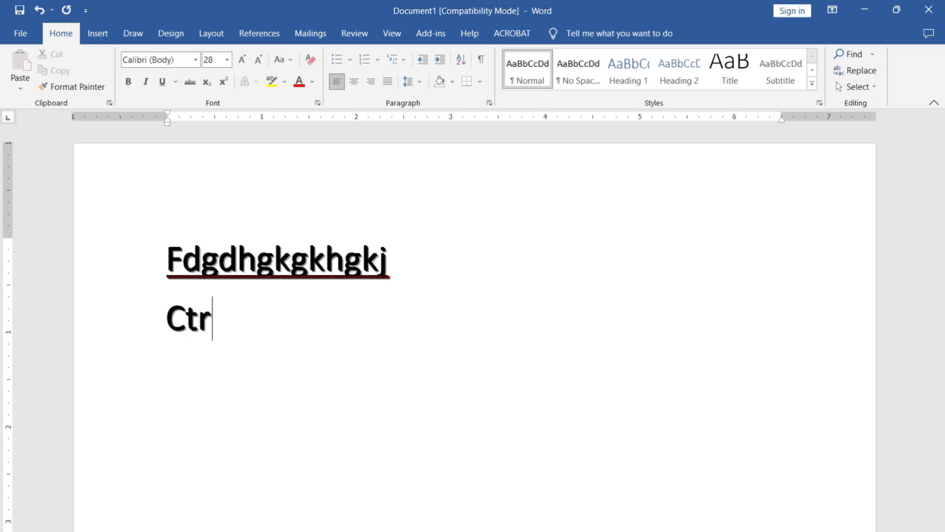
text(l+)
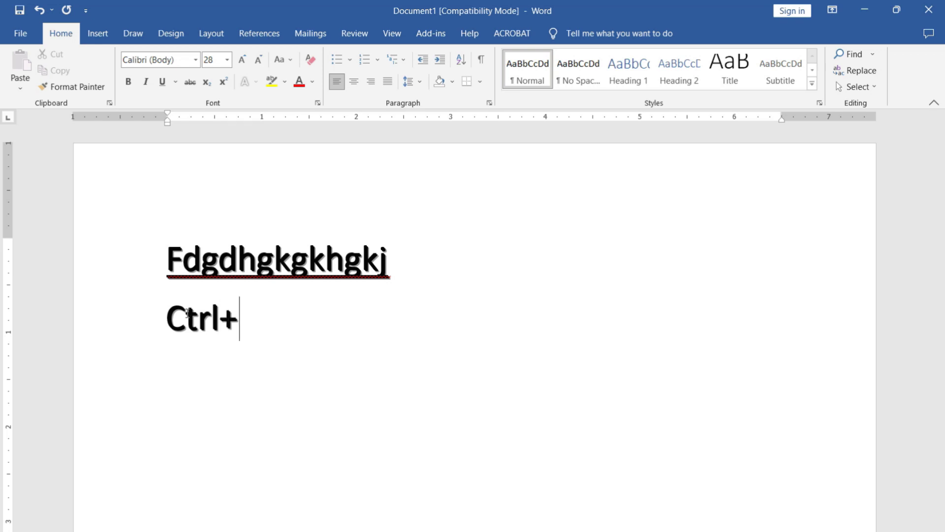
text(z)
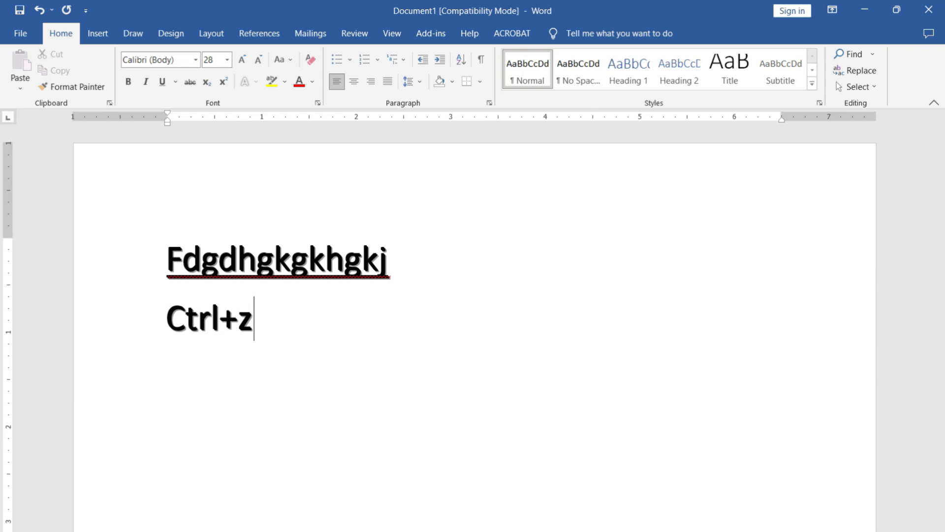
text(=)
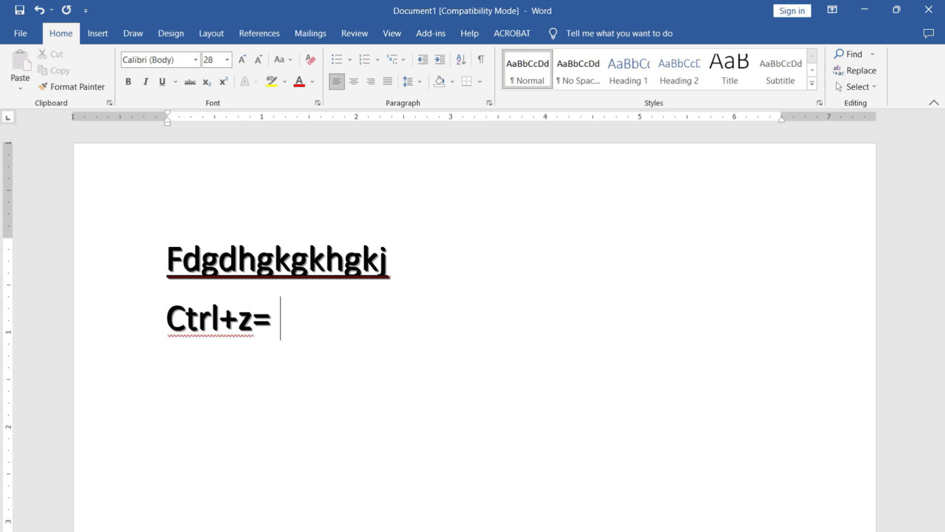
text( Undo)
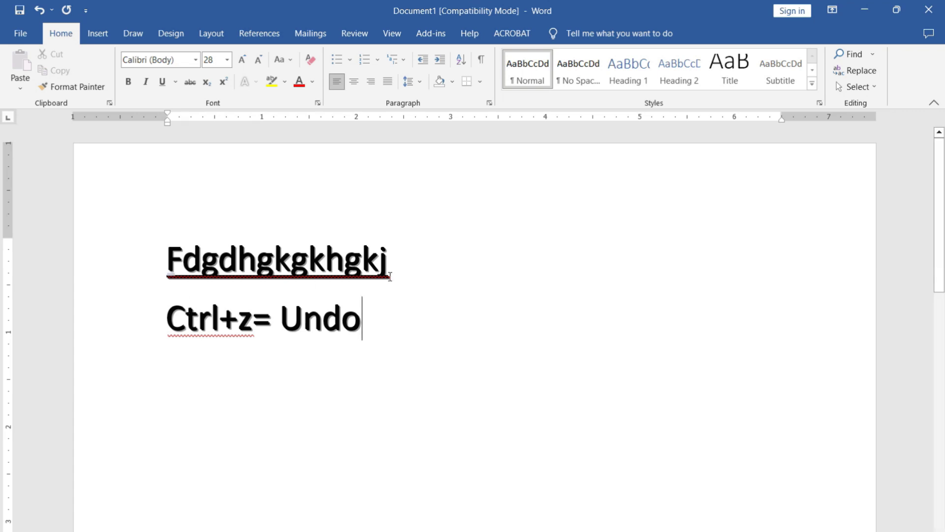
drag(364, 319, 279, 317)
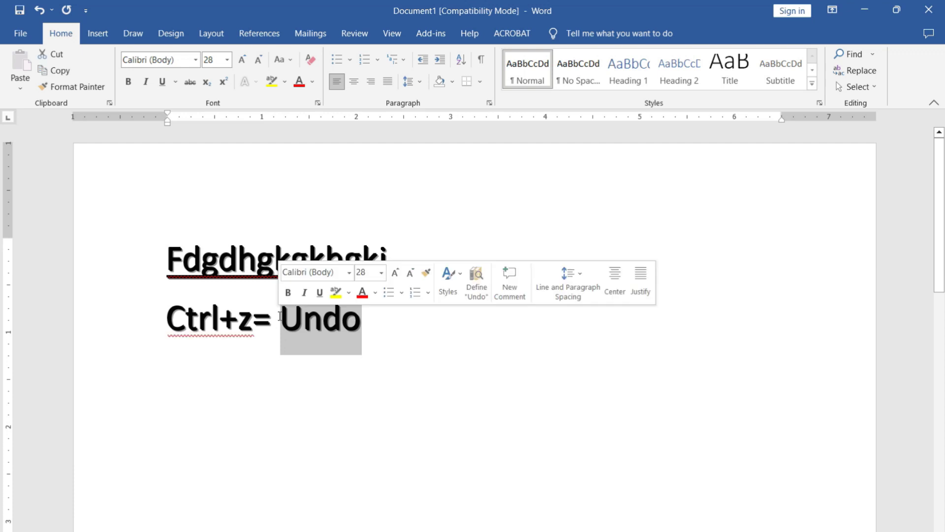
key(Delete)
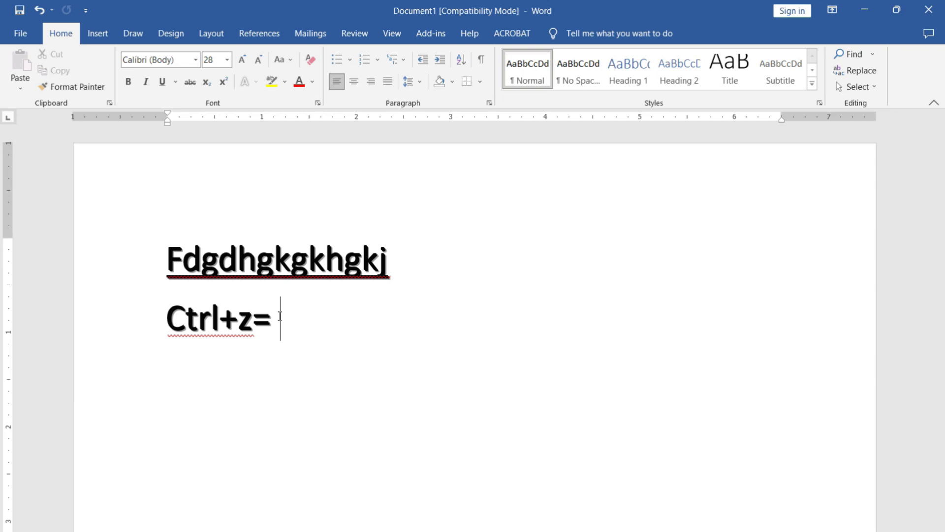
key(ctrl+z)
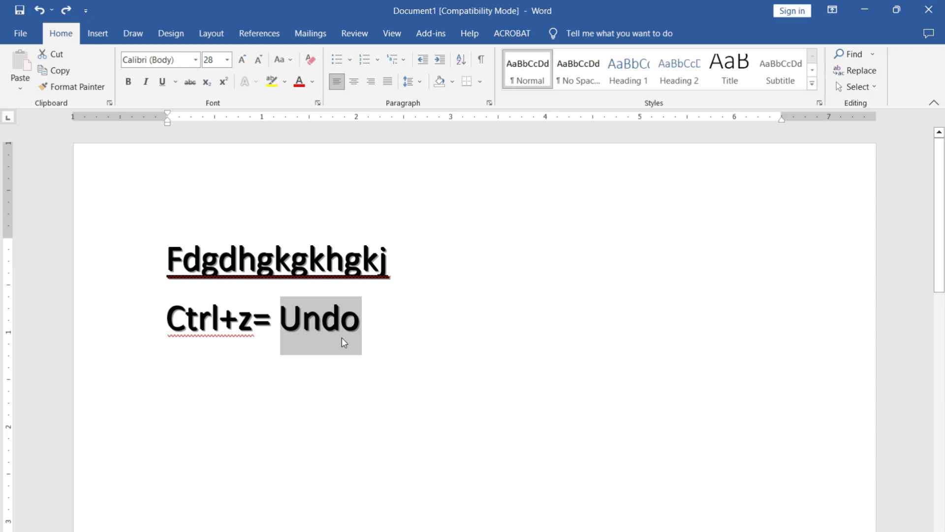
click(66, 11)
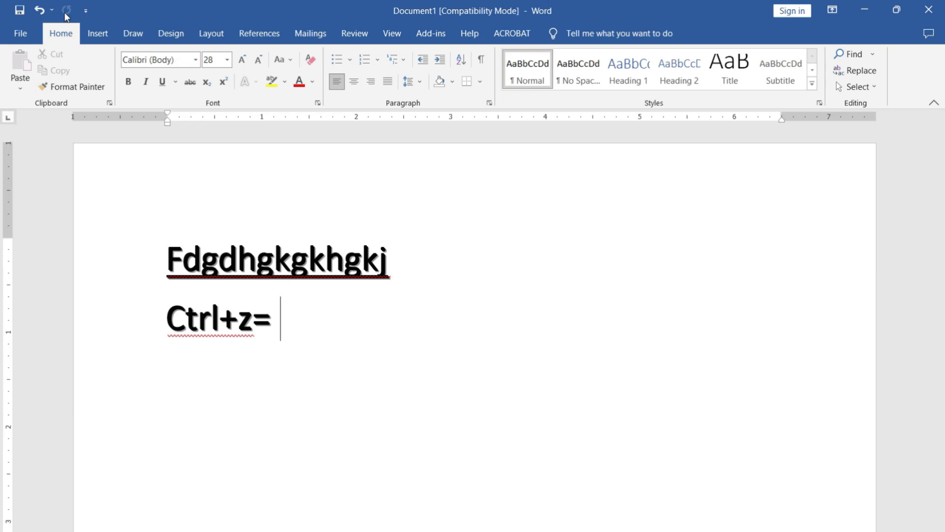
key(ctrl+z)
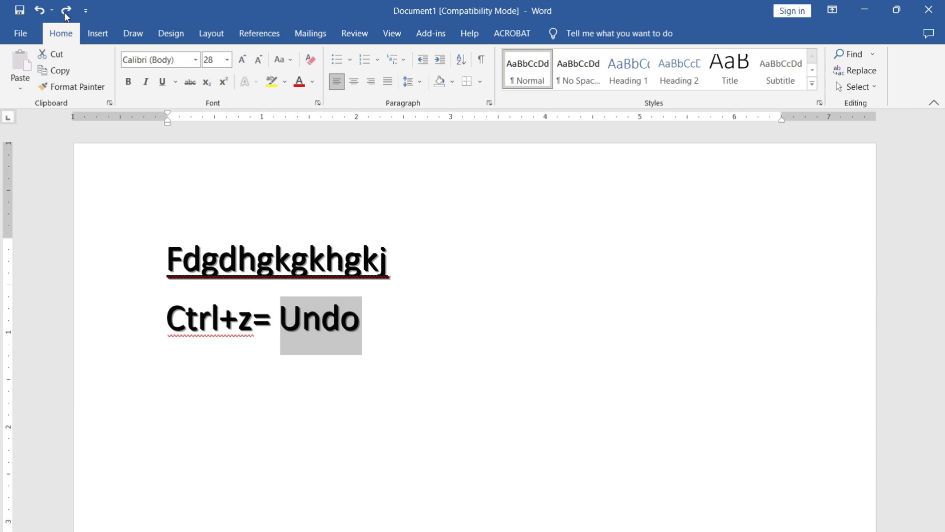
- Undo repeatedly, toggling bold, italic and underline, back to the plain 'Fdgdhgkgkkhgkjghjjhg' line
key(ctrl+z)
key(ctrl+z)
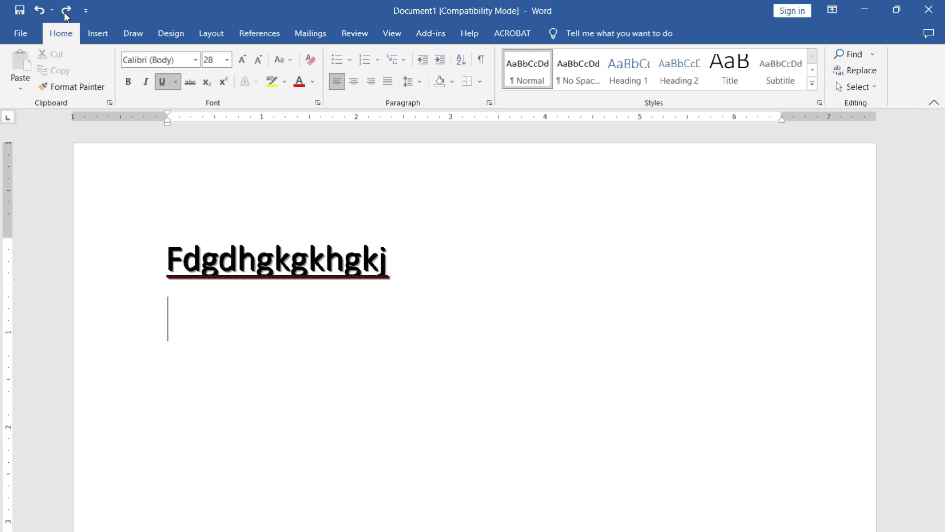
key(ctrl+z)
key(ctrl+z)
key(ctrl+z)
key(ctrl+z)
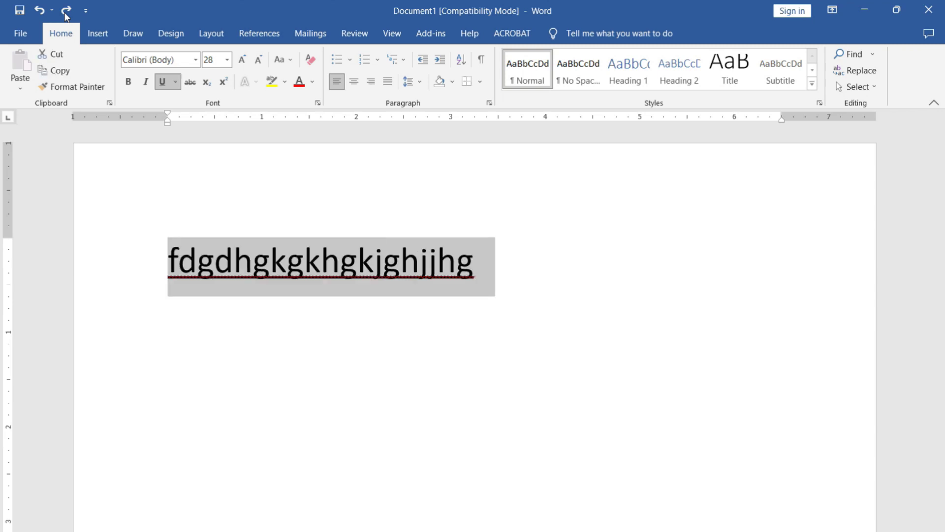
key(ctrl+z)
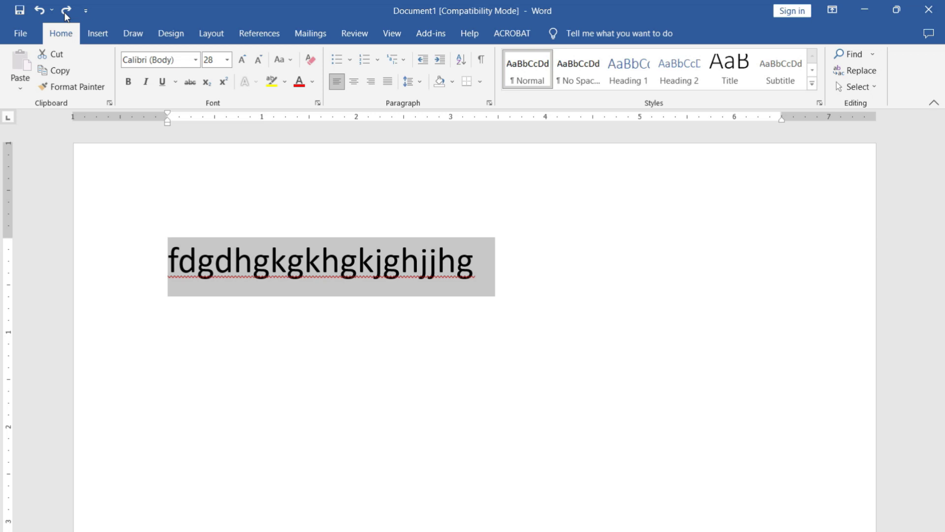
click(66, 15)
click(65, 15)
click(66, 14)
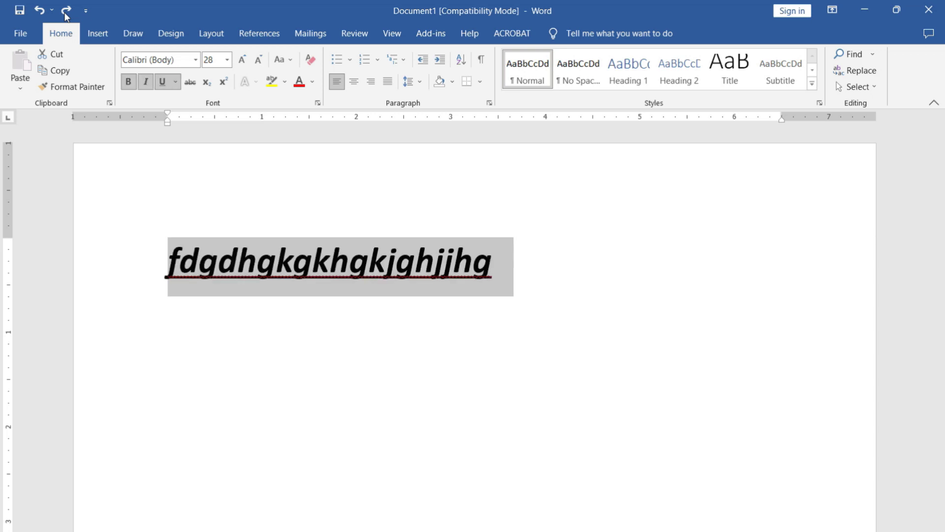
key(ctrl+z)
key(ctrl+z)
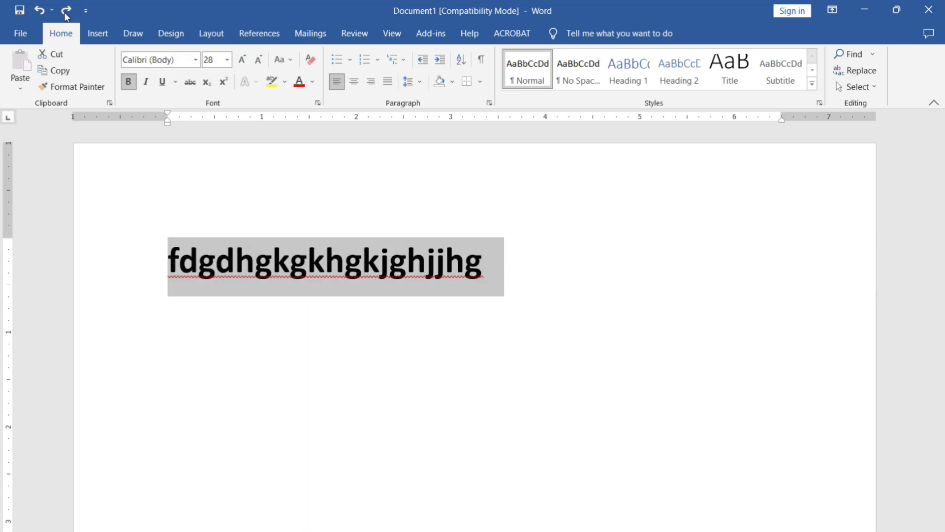
key(ctrl+z)
key(ctrl+z)
click(66, 15)
click(66, 15)
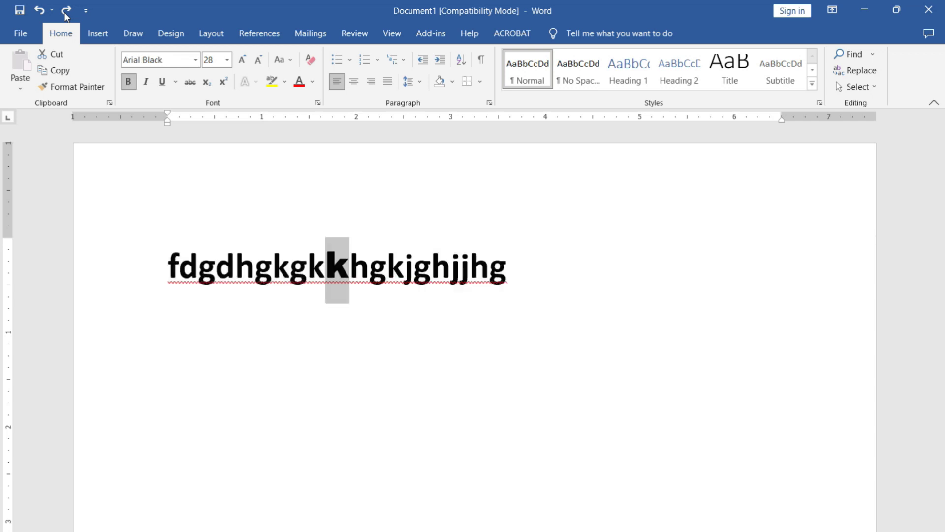
key(ctrl+z)
key(ctrl+z)
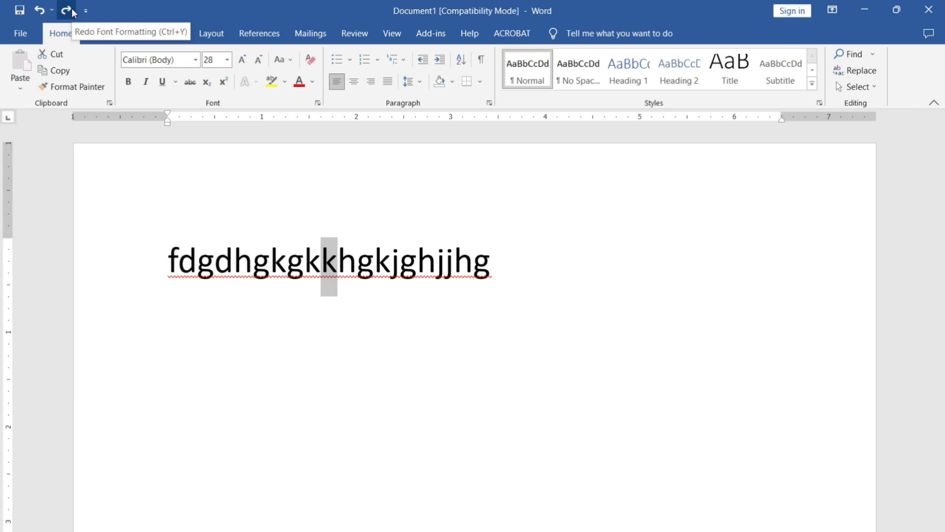
key(Home)
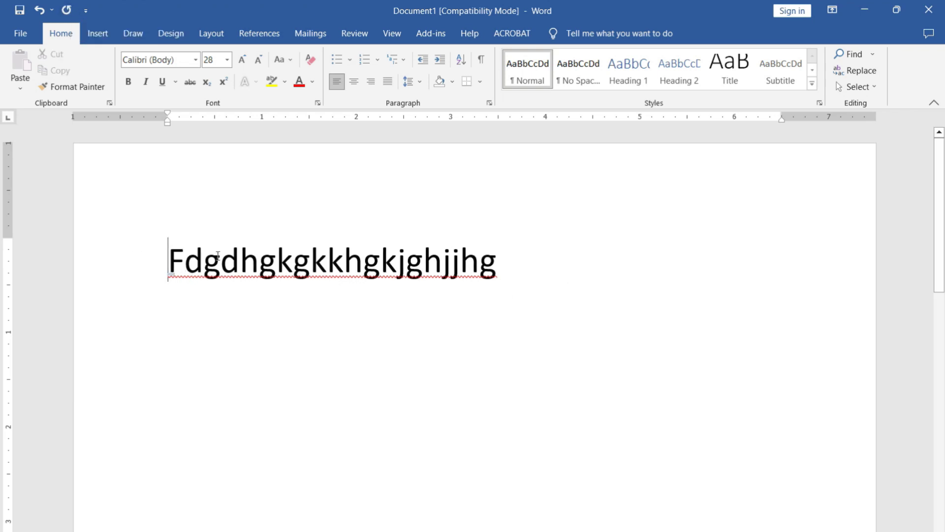
- Replace the sample letters with 'Bangladesh', then trim it back to 'Banglades'
drag(168, 259, 553, 289)
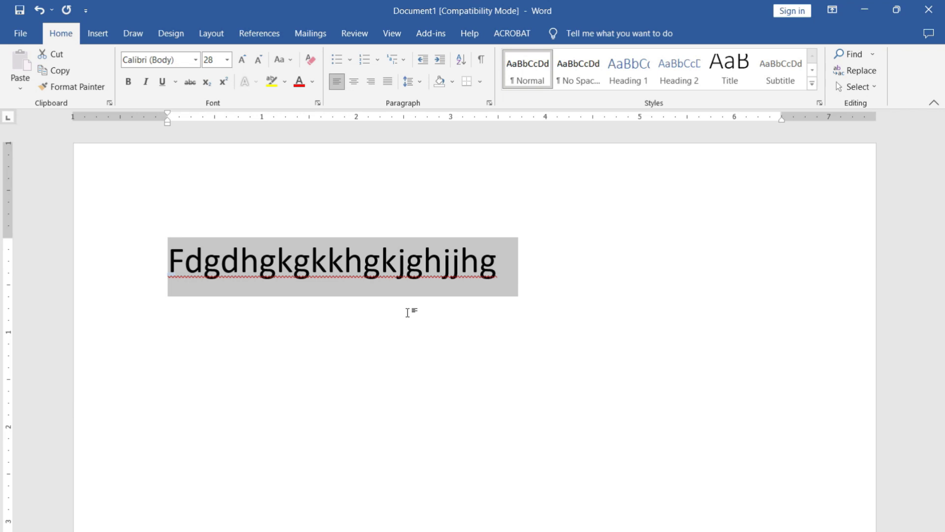
text(Ba)
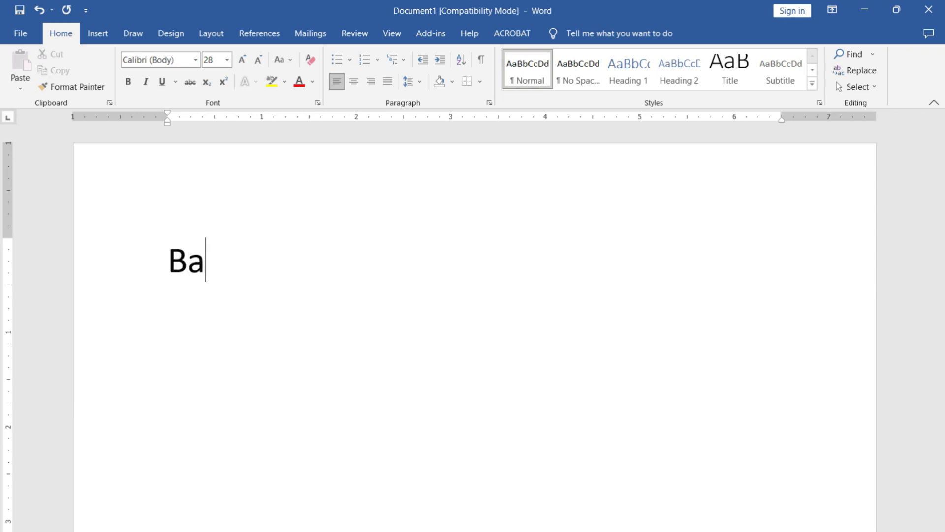
text(nglades)
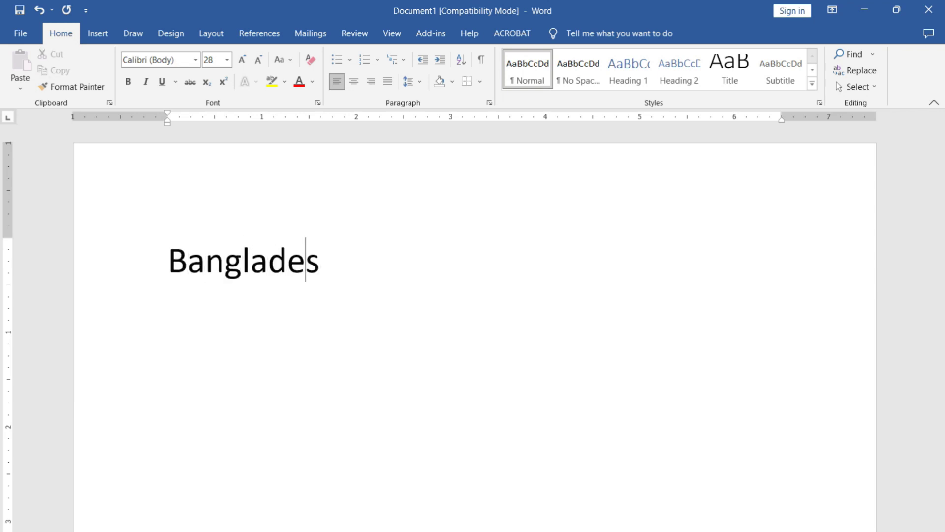
text(h)
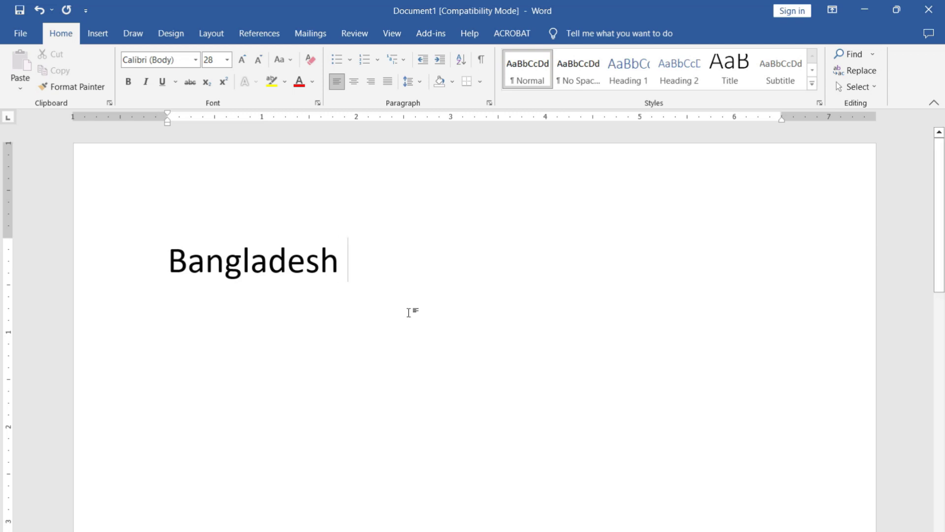
key(BackSpace)
key(BackSpace)
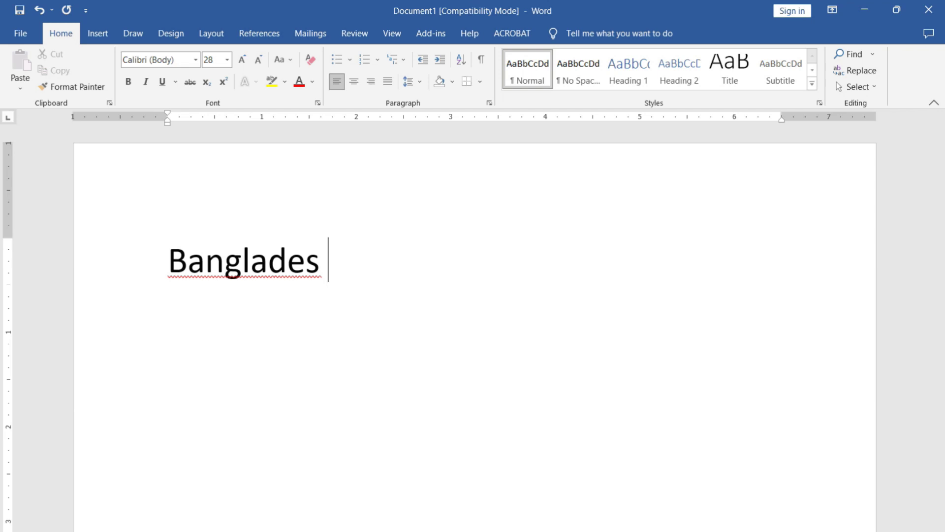
- Zoom in and add a 'Ctrl+mouse scroll' line below Banglades, removing the stray '='
ctrl+scroll(272, 251, up, 7)
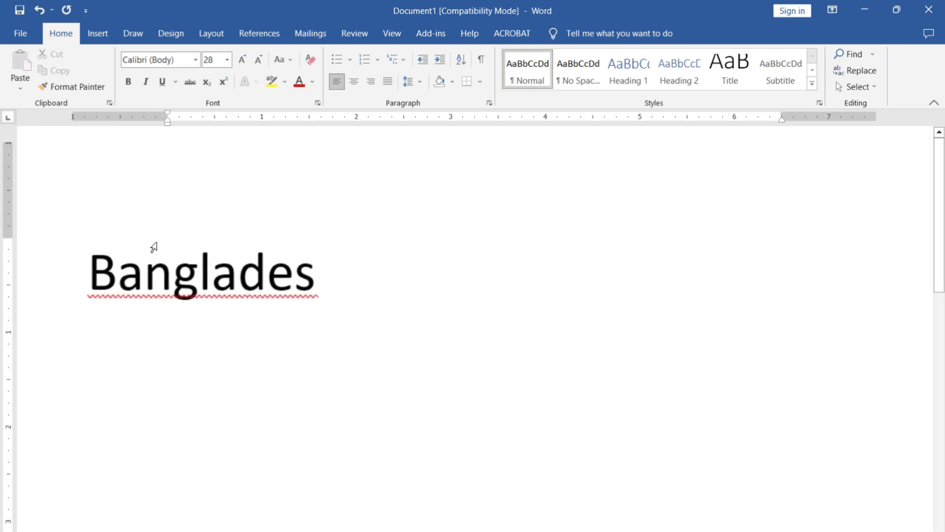
key(Return)
text(c)
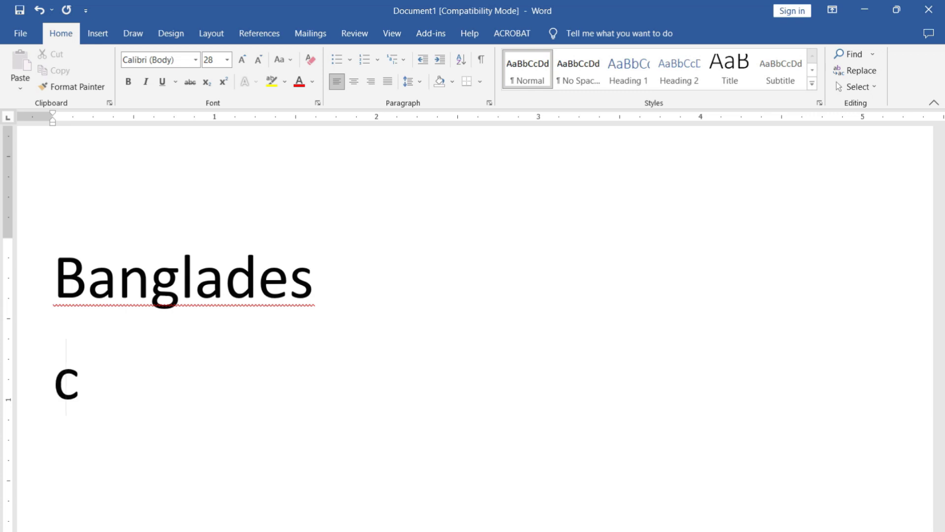
text(trl+)
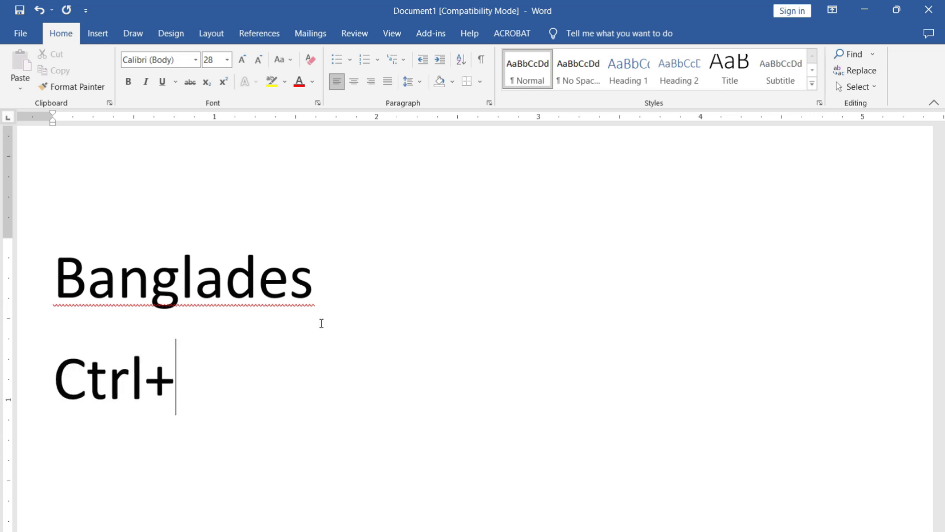
text(=)
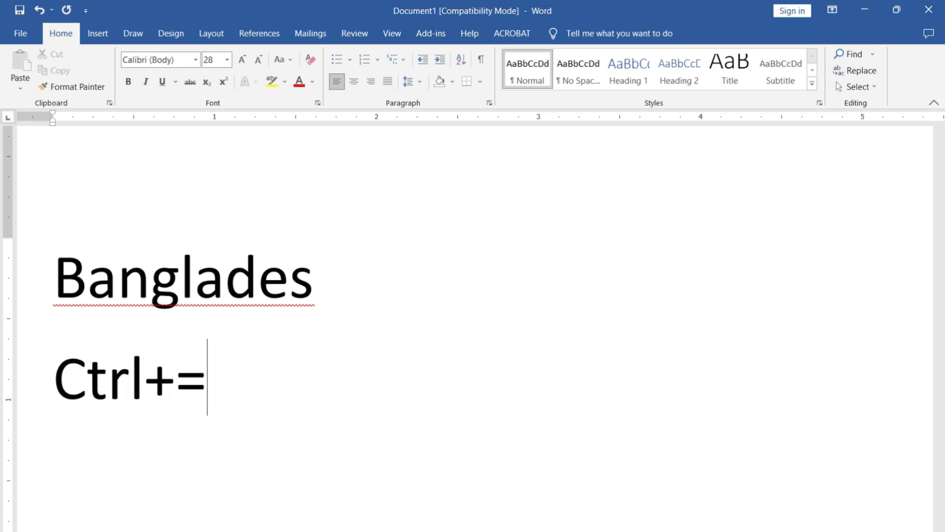
text(mou)
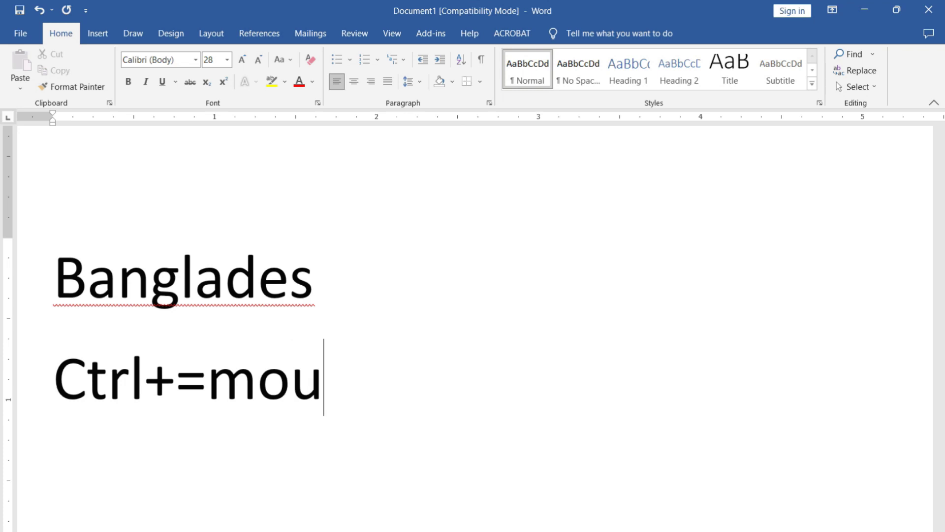
text(se scroll)
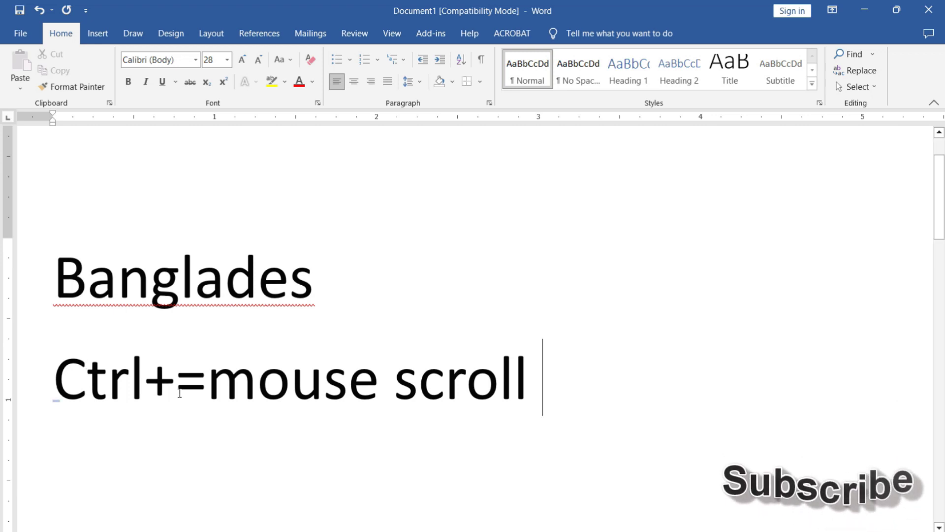
click(203, 375)
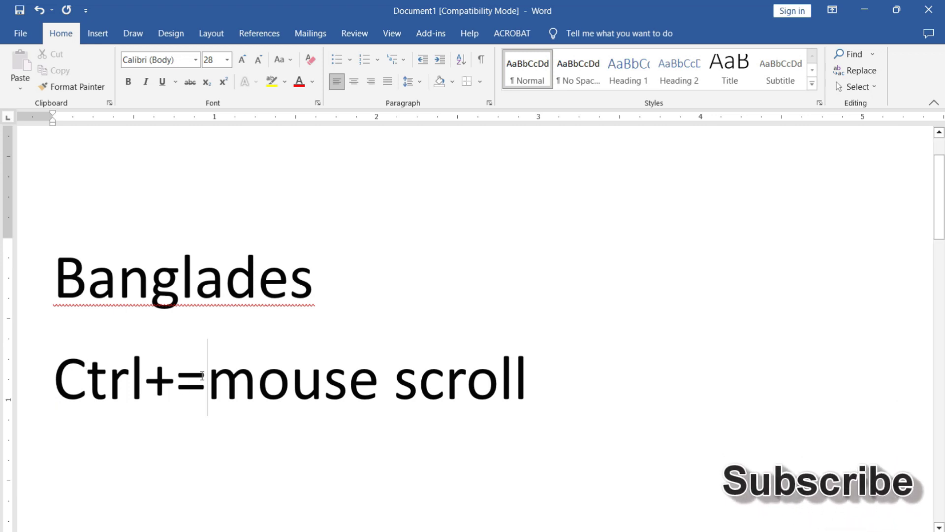
key(BackSpace)
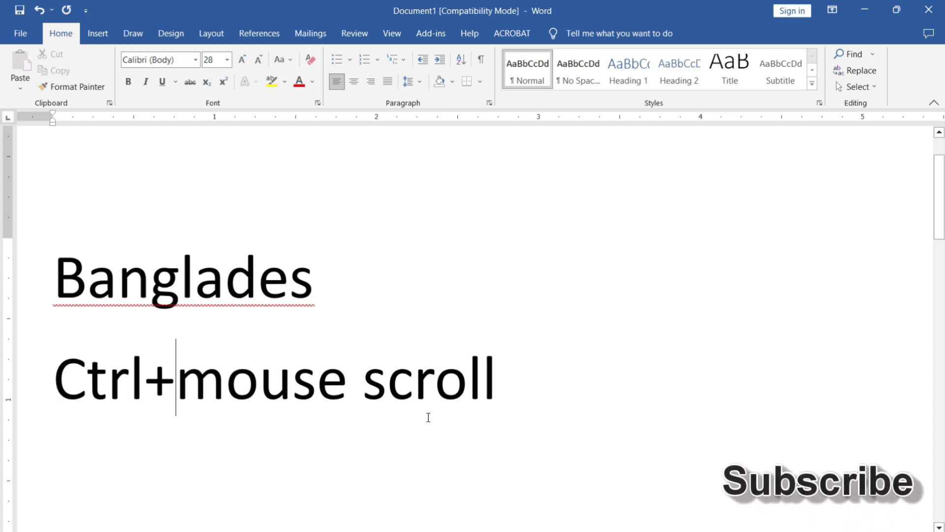
click(511, 383)
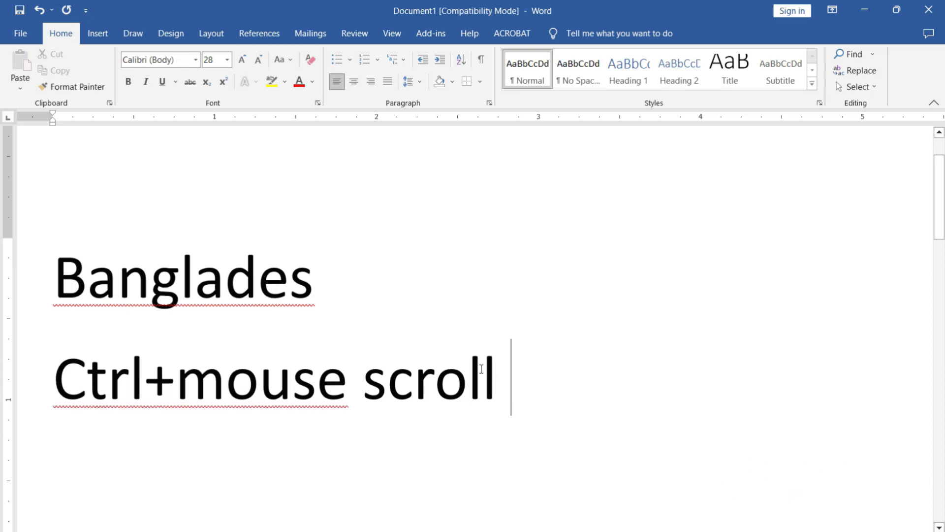
- Move the insertion point between various letters of 'Banglades'
click(158, 287)
click(194, 278)
click(290, 291)
click(319, 289)
click(195, 276)
click(152, 273)
click(120, 274)
click(85, 277)
click(54, 278)
click(185, 268)
click(221, 274)
click(294, 281)
click(310, 279)
click(163, 295)
click(180, 288)
click(118, 282)
click(82, 276)
click(151, 282)
click(225, 281)
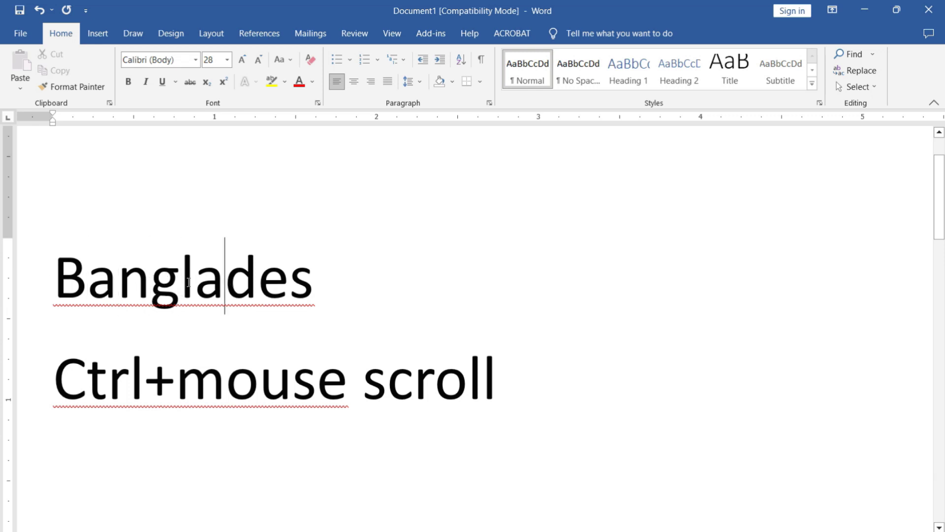
- Replace 'Banglades' with the spelling suggestion 'Bangladesh'
right_click(151, 285)
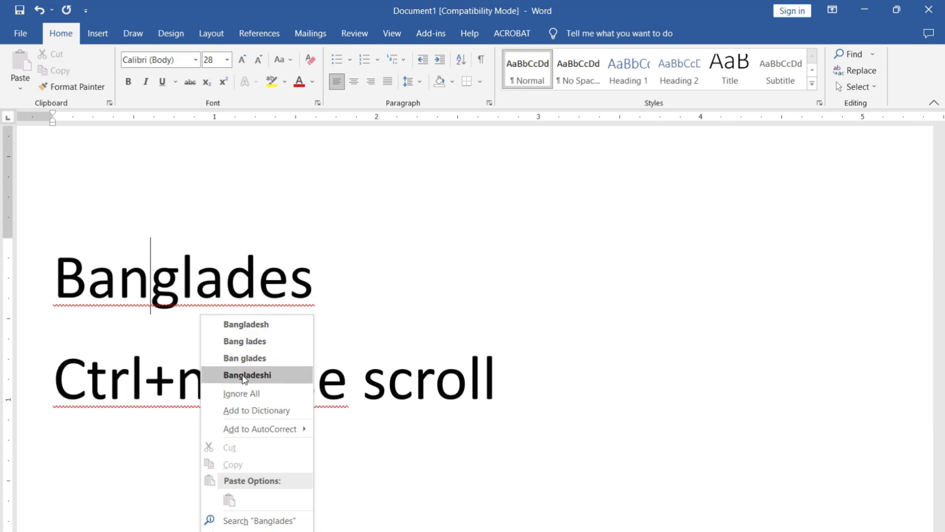
click(273, 325)
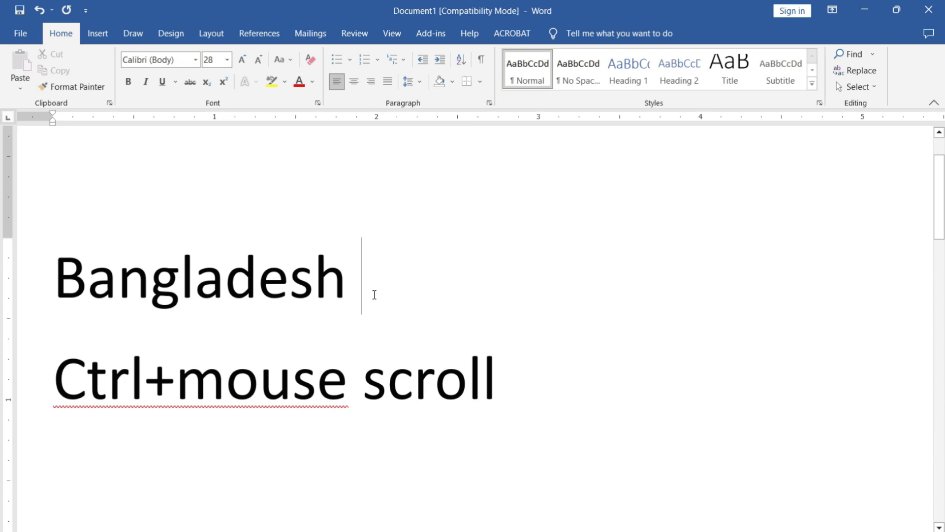
click(178, 380)
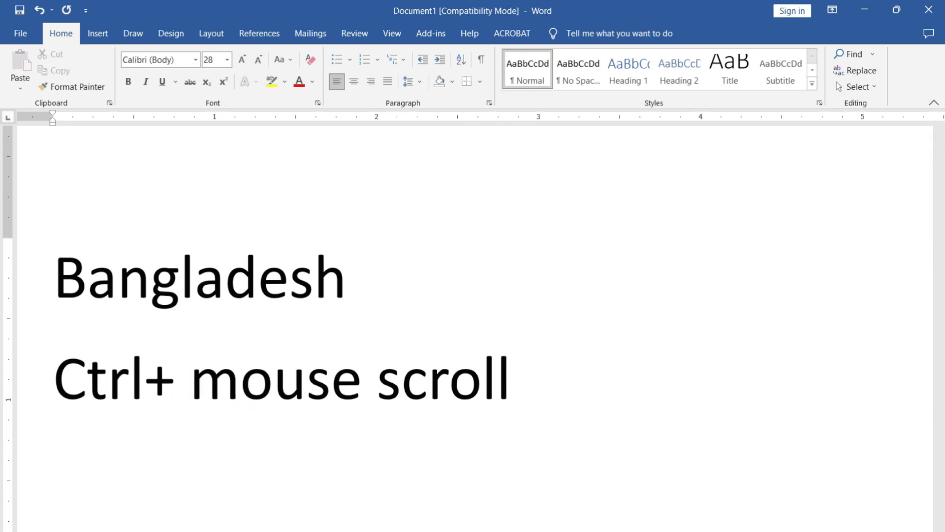
- Undo the 'Ctrl+ mouse scroll' line and extend the first line to 'Bangladesh is our country'
key(ctrl+z)
click(350, 288)
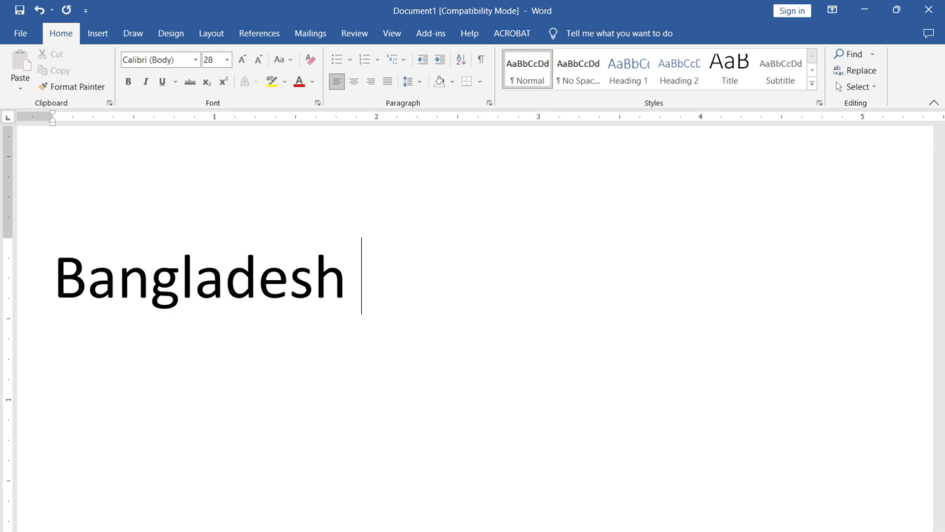
text(is )
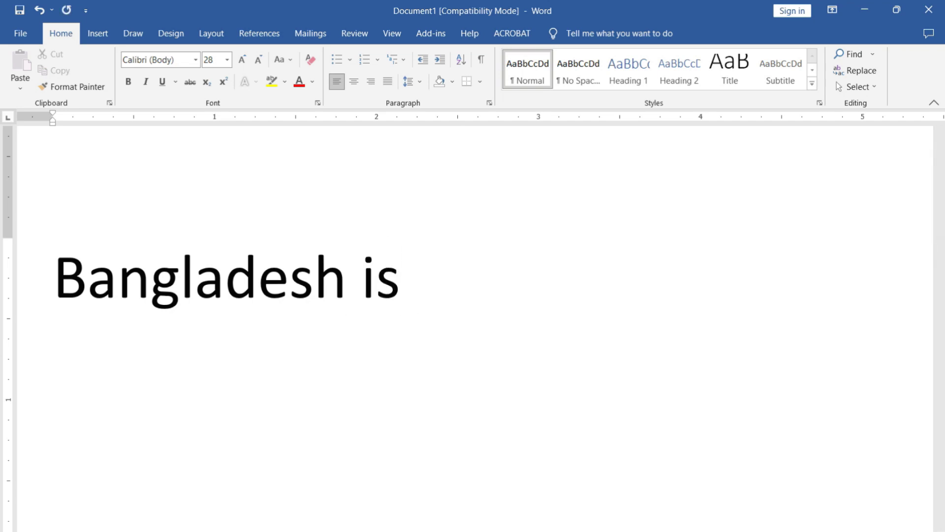
text(our )
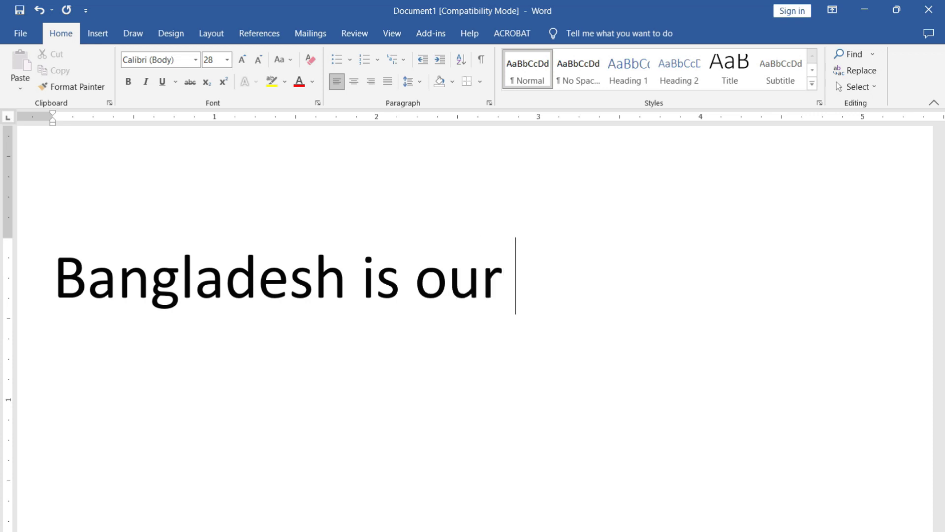
text(coun)
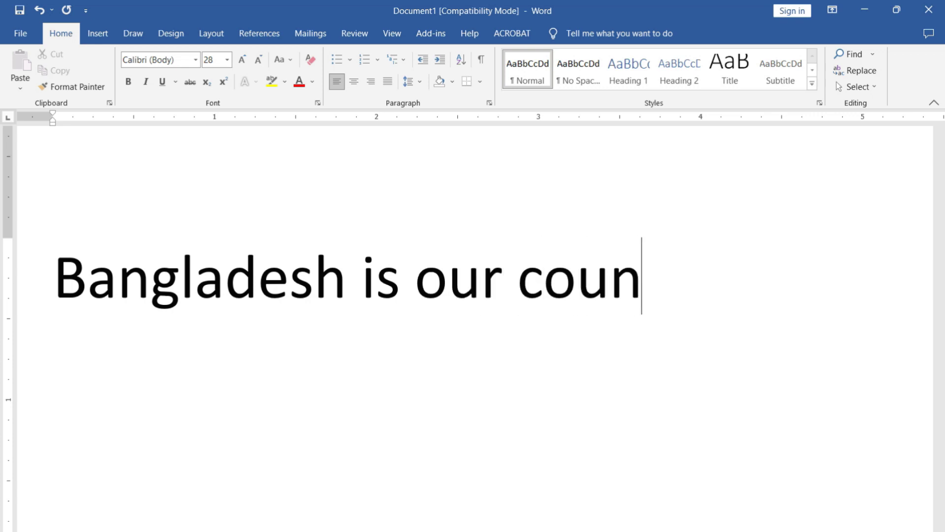
text(try)
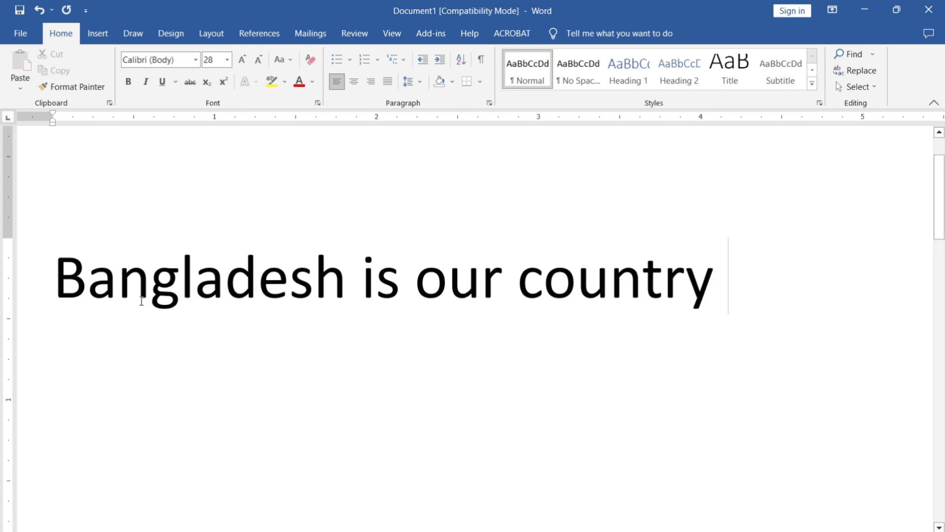
click(121, 280)
click(89, 273)
click(544, 286)
- Retype the 'u' in 'country' and begin a second line with 'shift+ any letter'
mouse_move(55, 271)
mouse_down()
mouse_move(610, 273)
mouse_move(682, 261)
mouse_up()
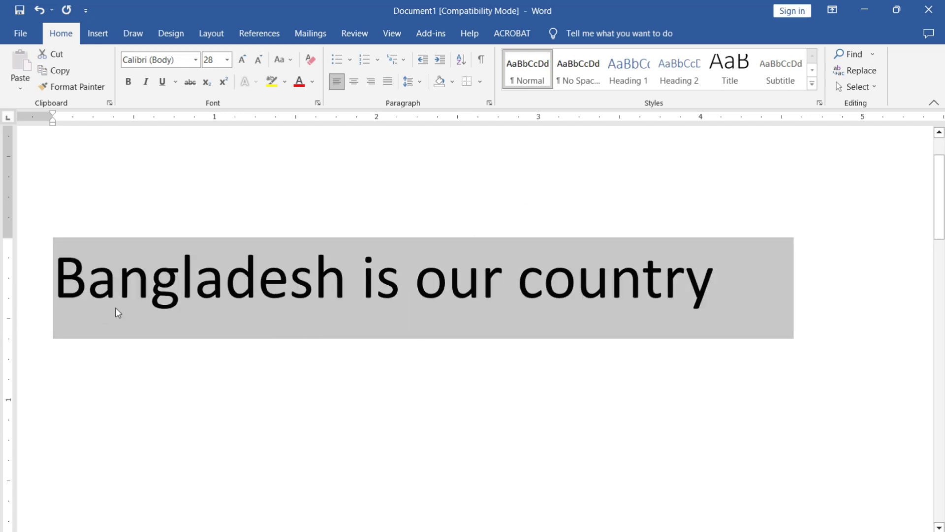
click(577, 276)
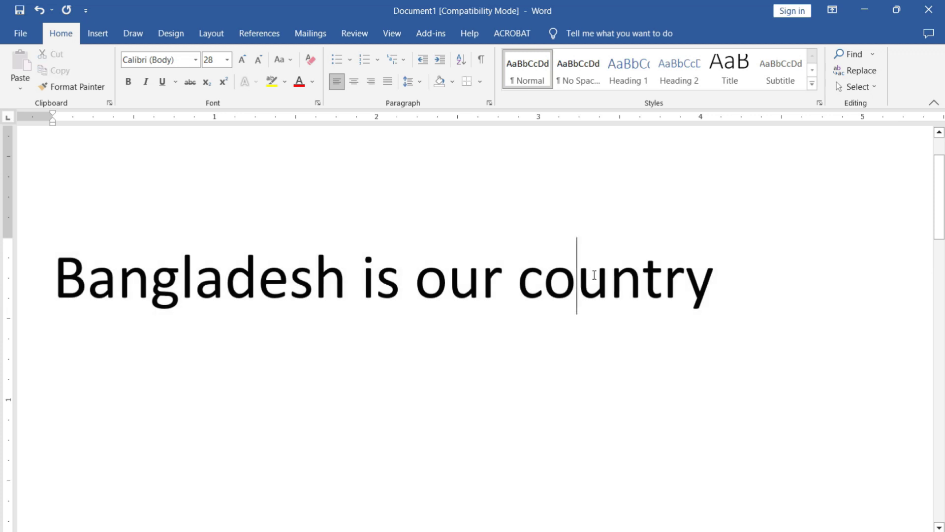
shift+click(595, 275)
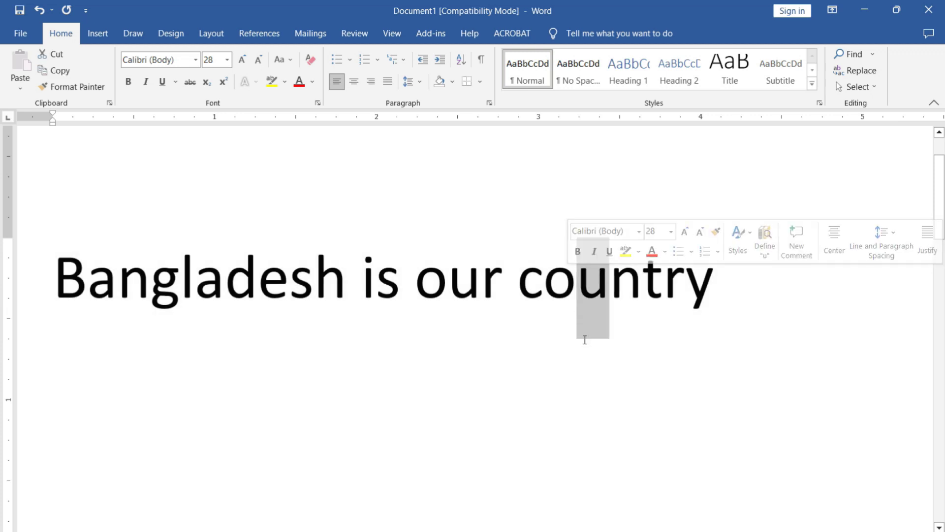
text(U)
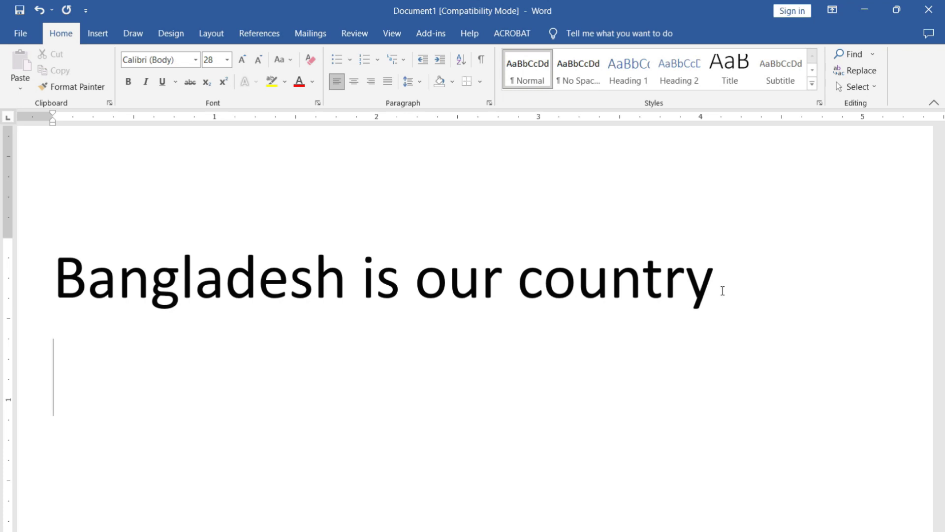
text(shift+)
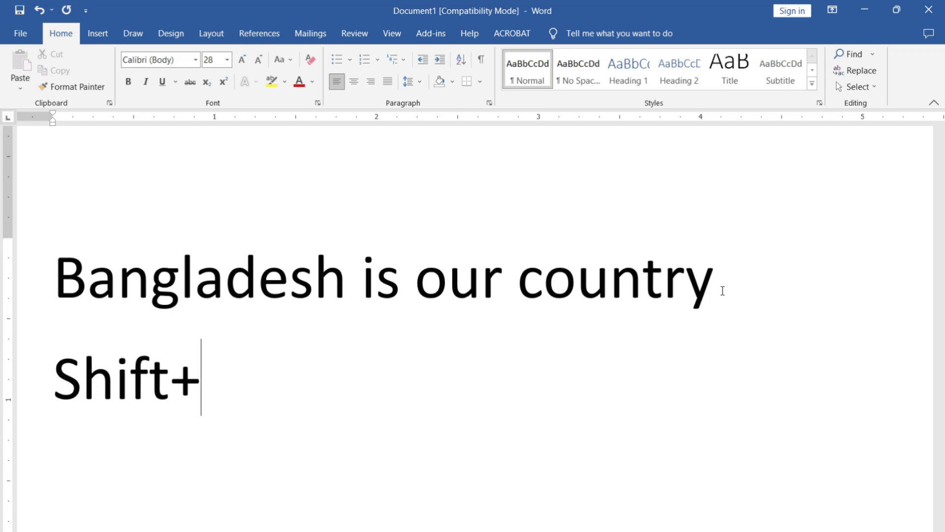
text( an)
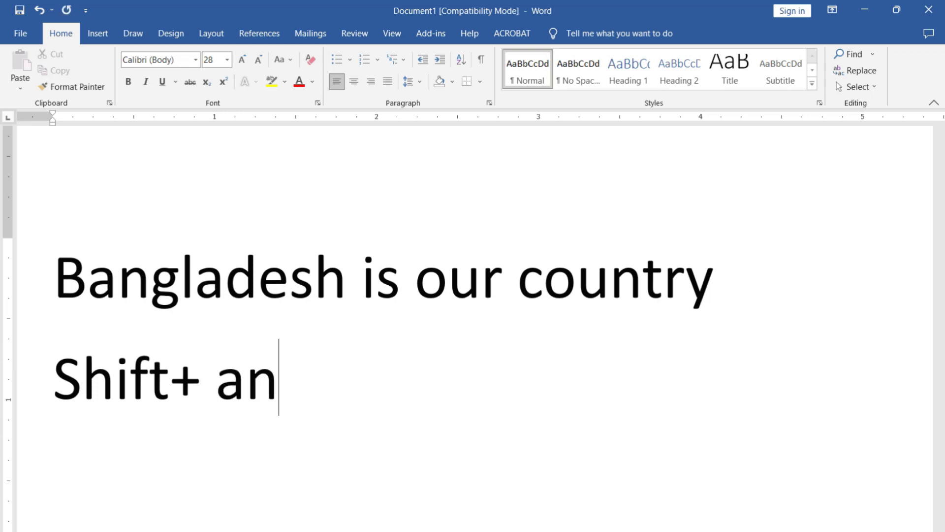
text(y )
text(l)
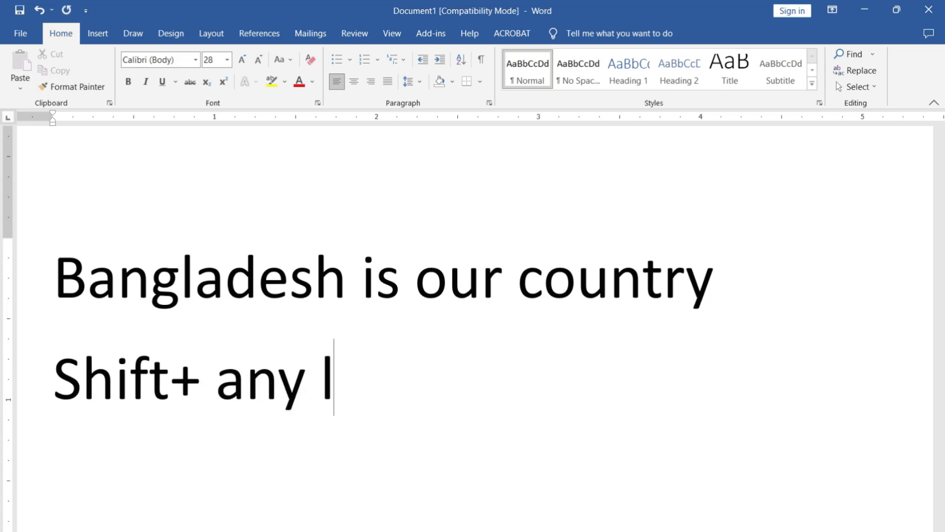
text(etter)
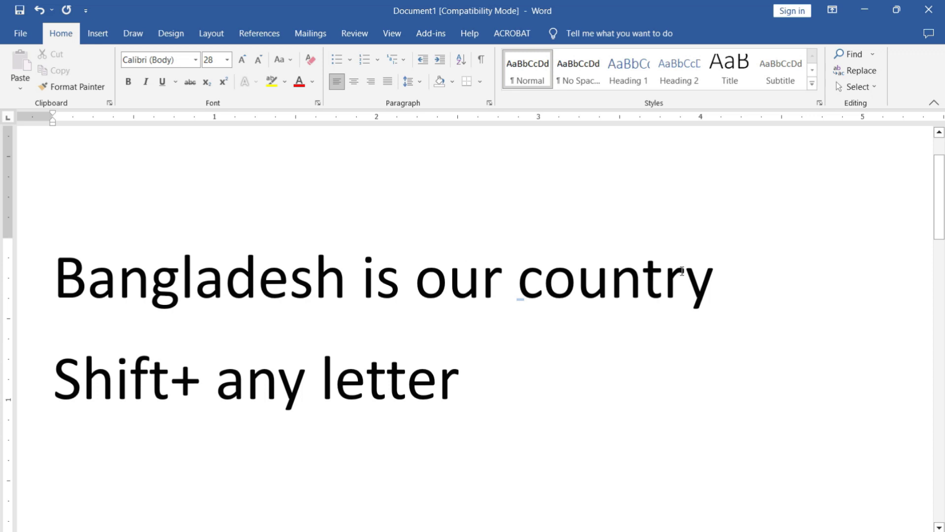
- Finish the second line as 'Shift+ any letter = capital letter'
text( =)
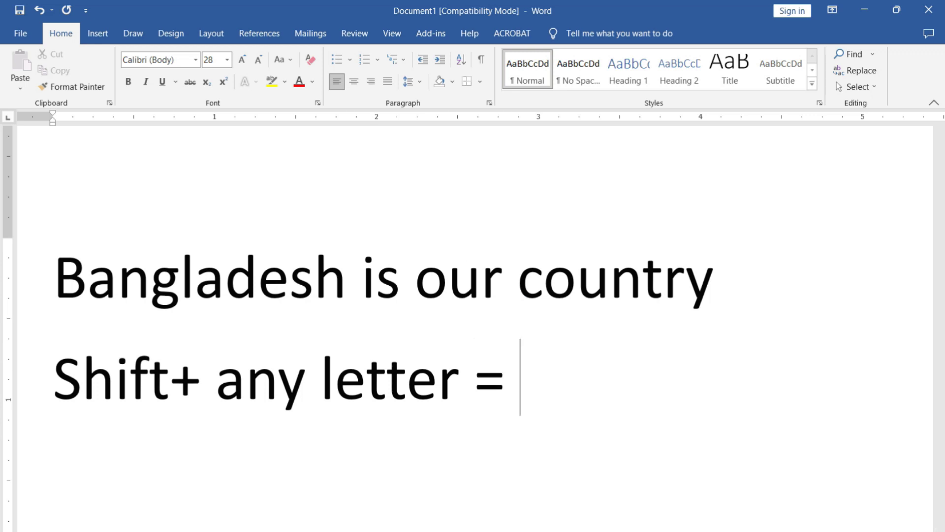
text( capit)
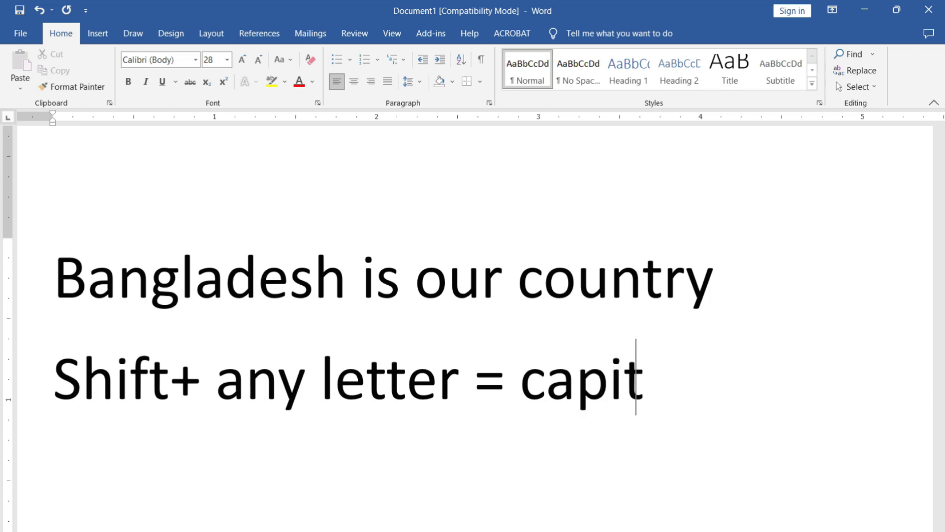
text(al)
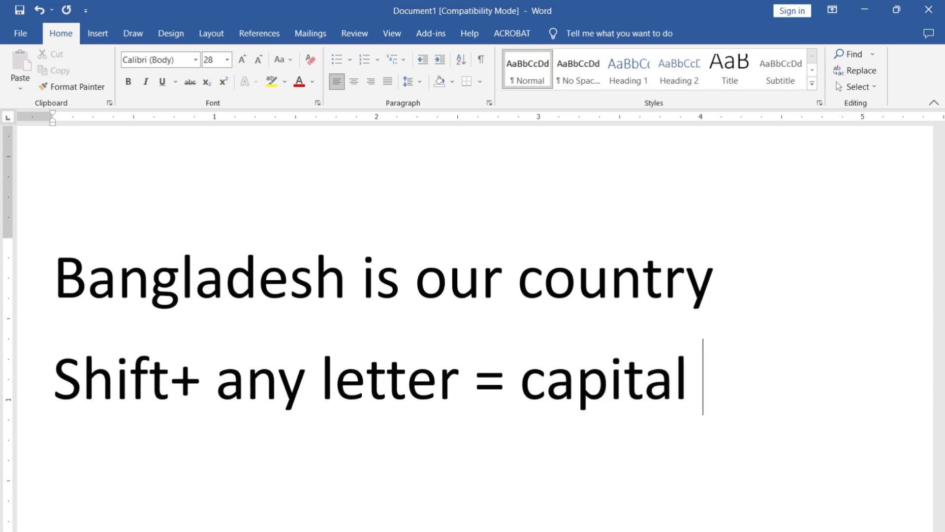
text( lett)
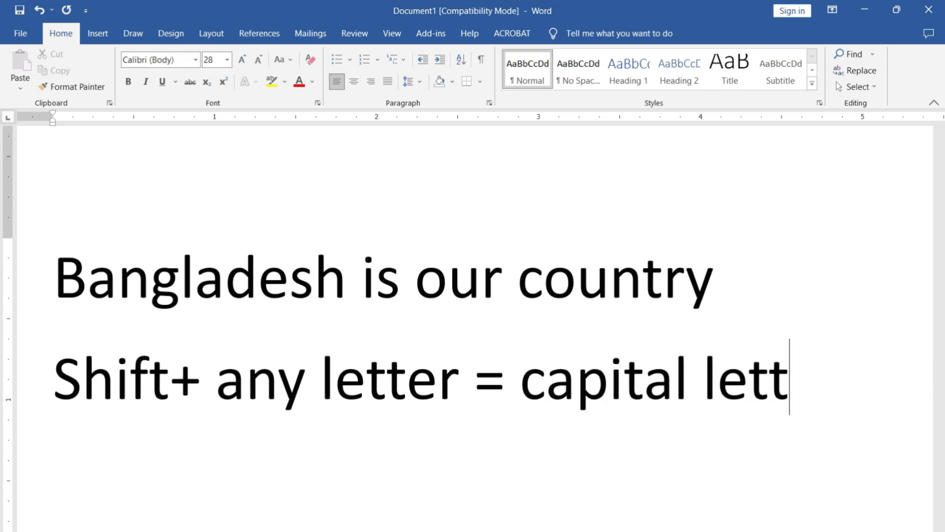
text(er)
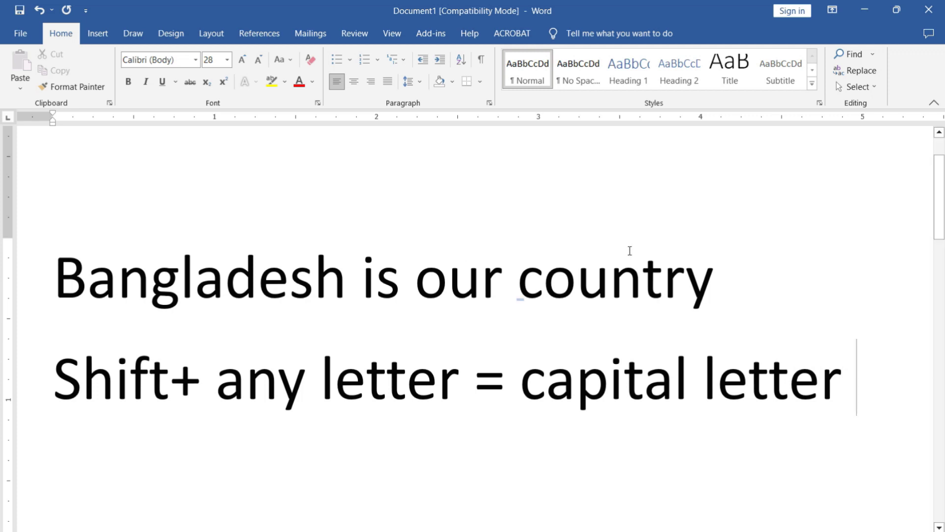
drag(246, 383, 217, 389)
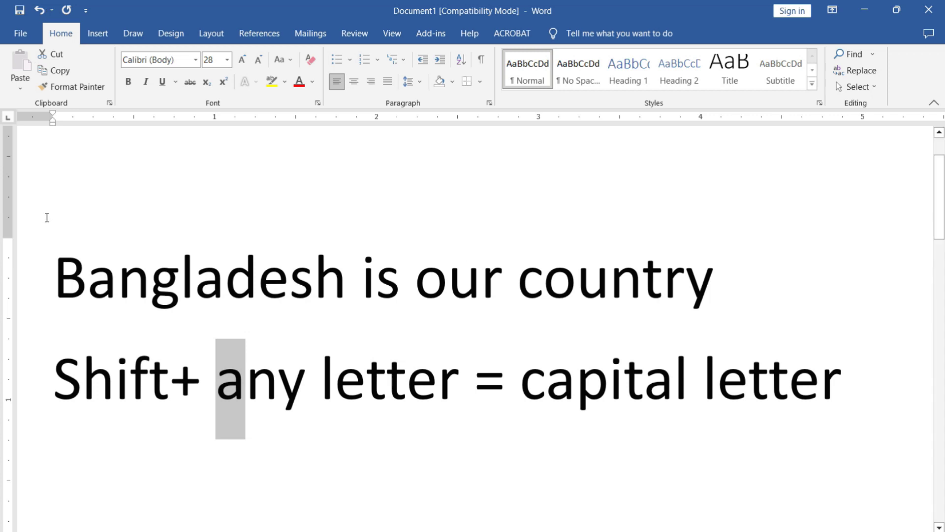
- Capitalise 'any' to 'Any' and start a new line after 'capital letter'
text(A)
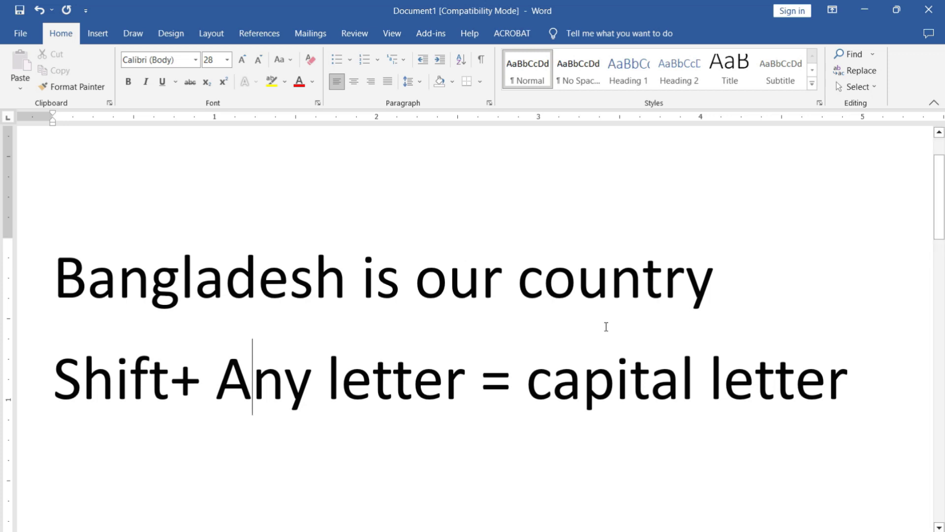
click(851, 393)
key(Return)
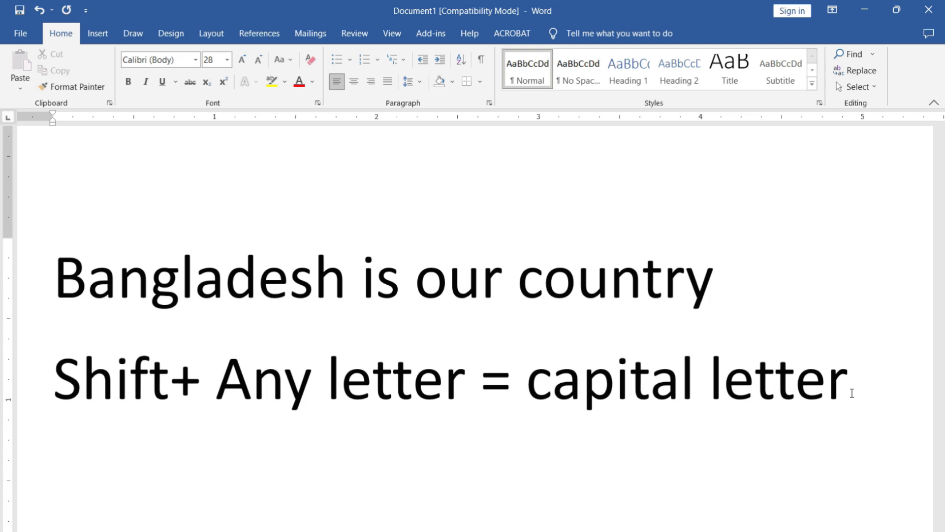
- Type the practice line 'SDFJL;;IUYRERWhjgkljkjliuillkj' and start a new line below it
text(SDFJL;;IUYR)
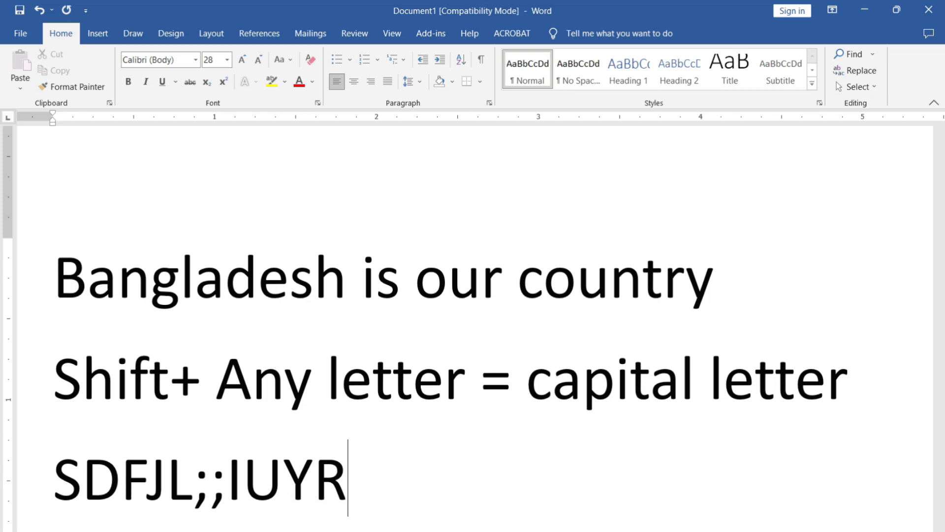
text(ERW)
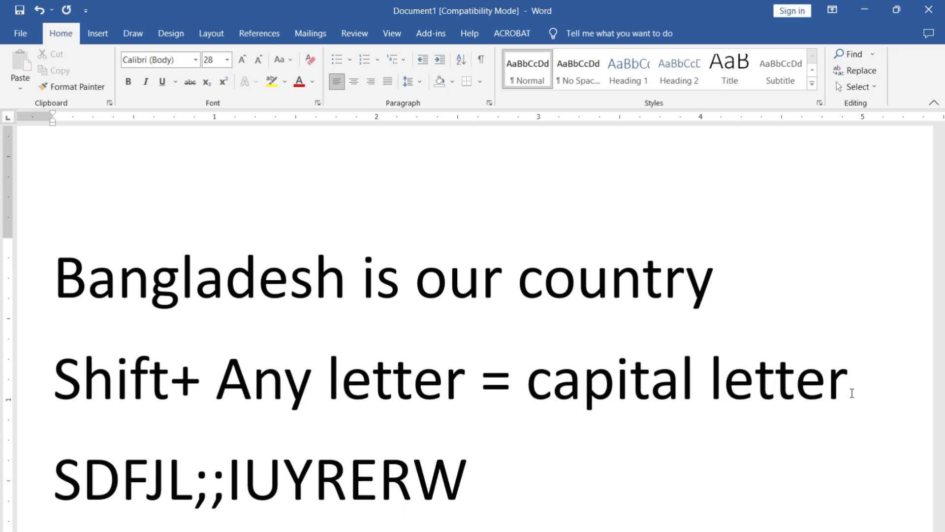
text(hjgk)
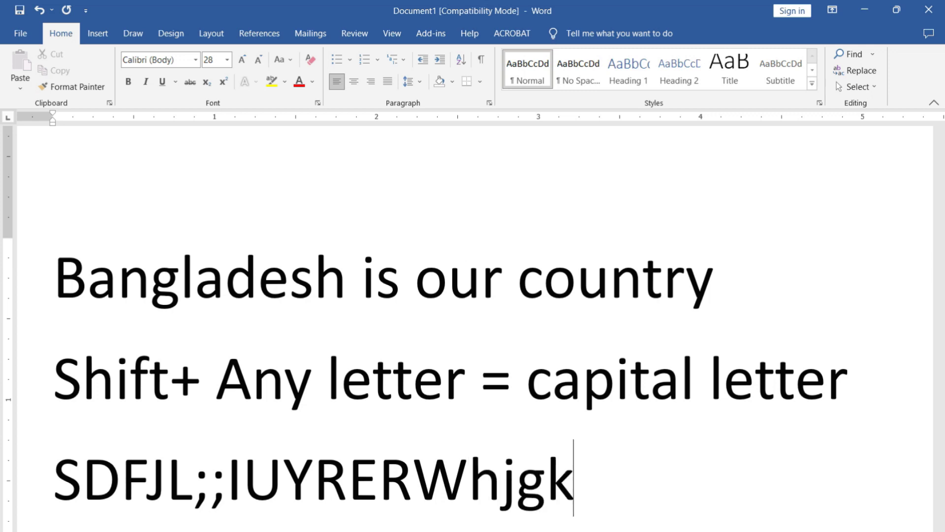
text(ljkjliuil)
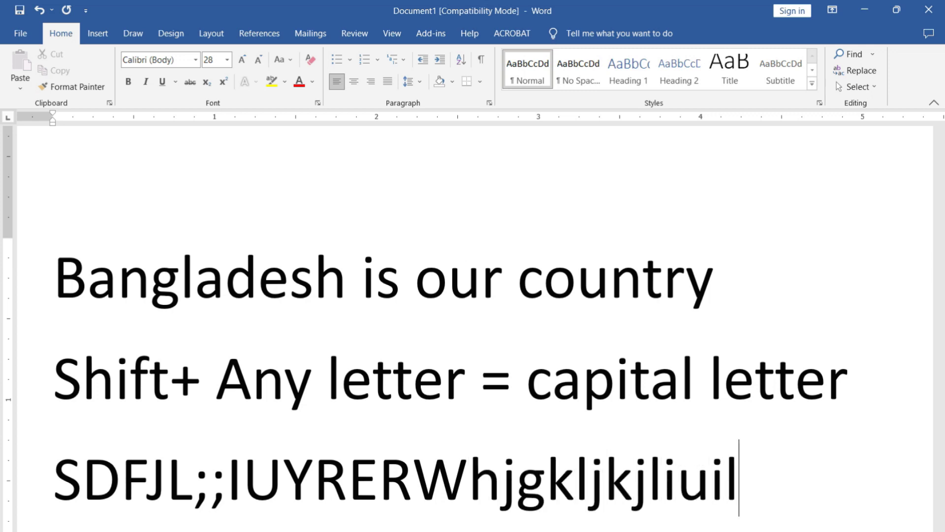
text(lkj)
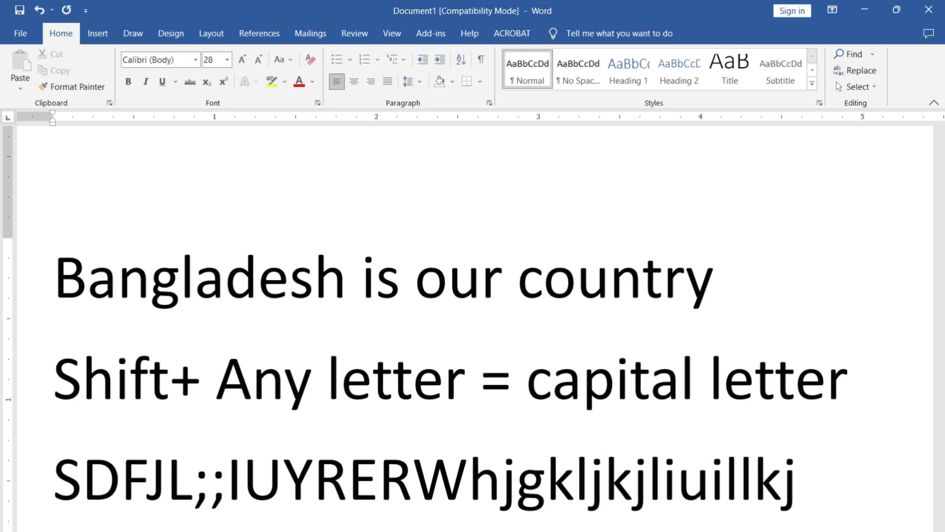
key(Return)
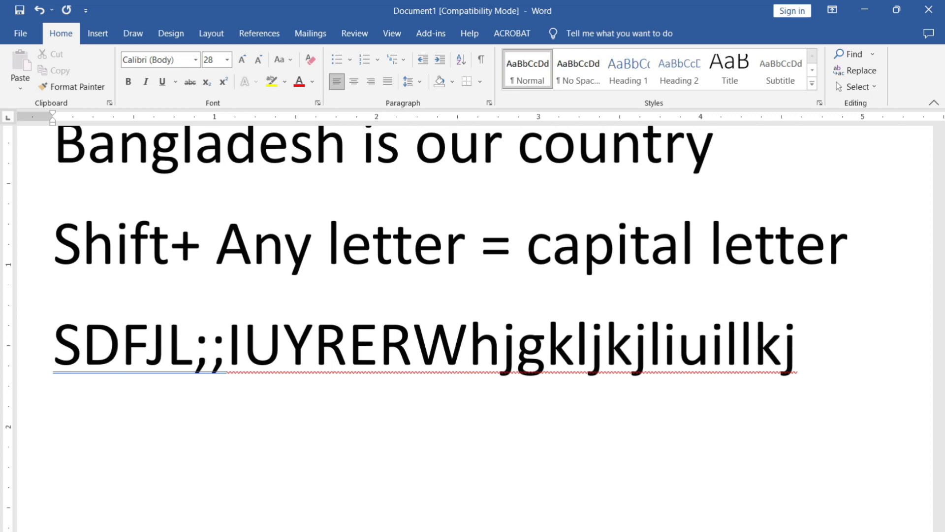
- Type 'The House' as the fourth line of the document
text(The)
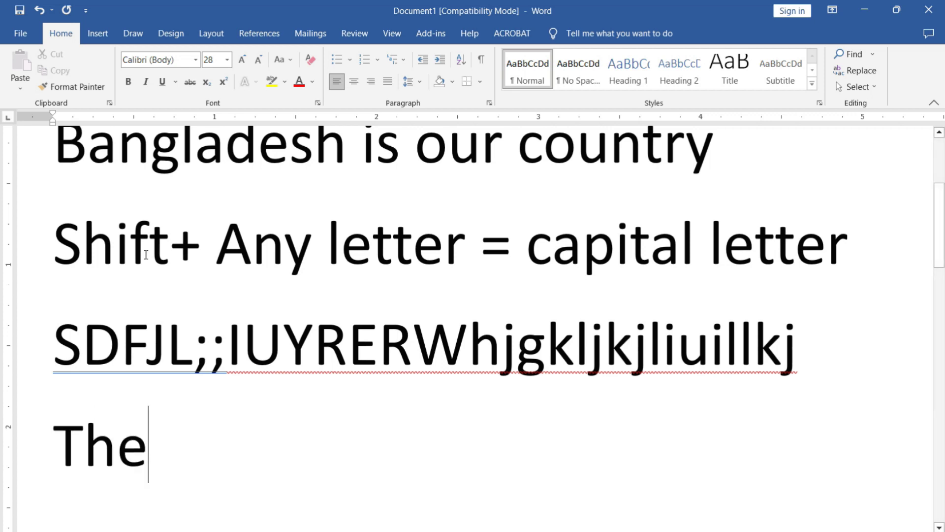
click(177, 234)
drag(171, 237, 74, 237)
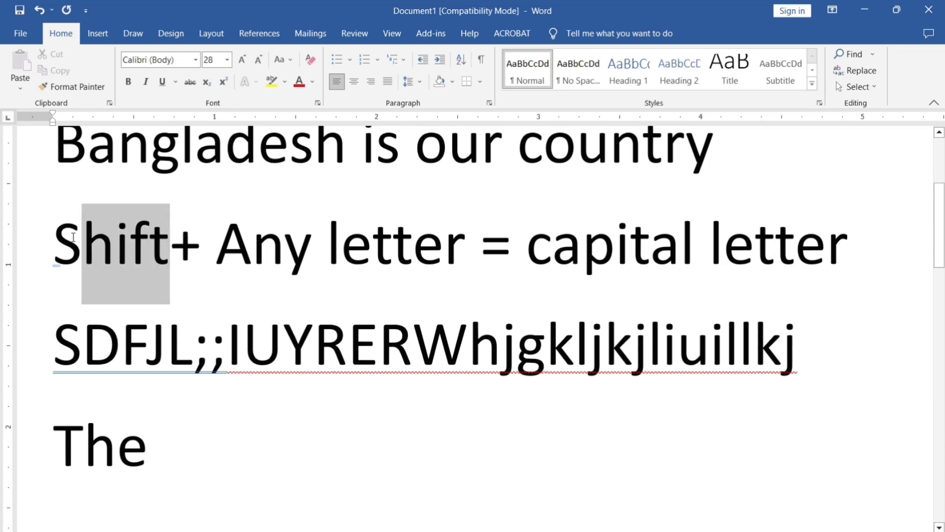
click(84, 453)
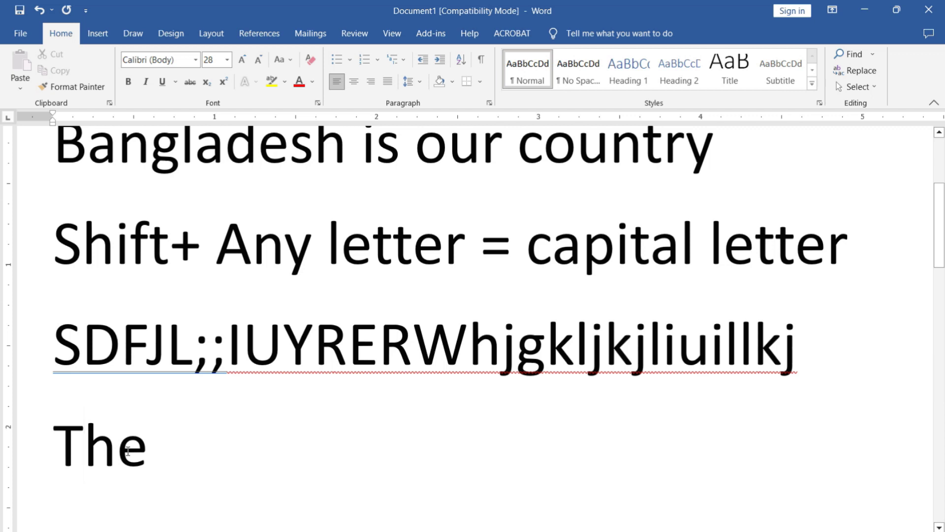
click(151, 457)
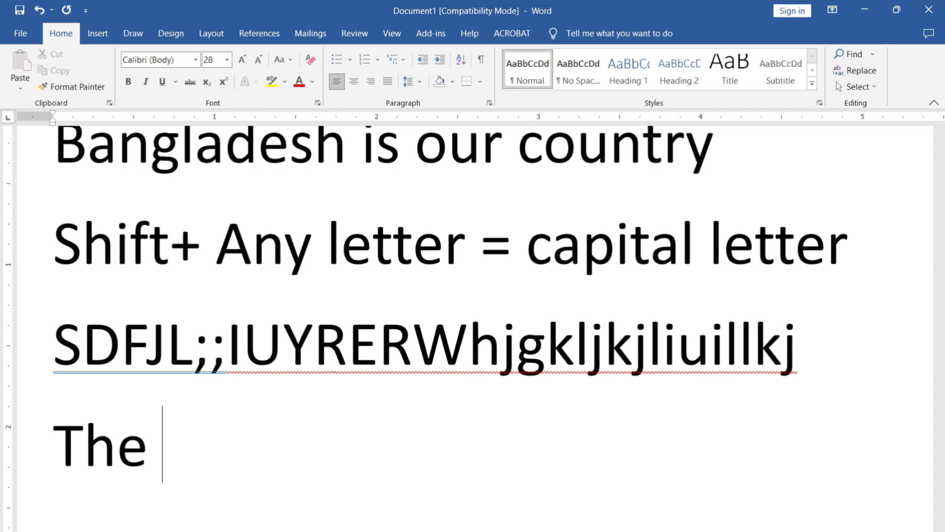
text(House)
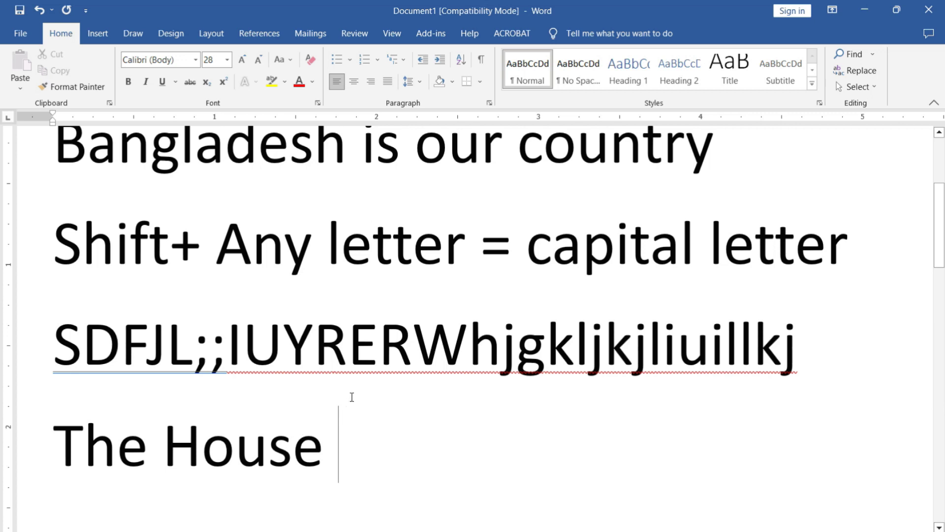
click(324, 442)
scroll(347, 432, up, 2)
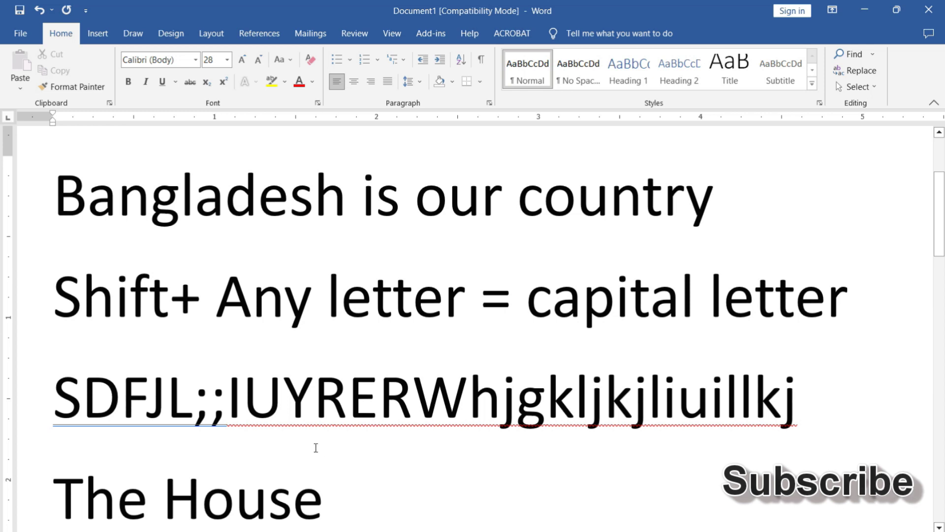
- Add a fifth line 'Shift+f3= capital or small letter', fixing a typo along the way
scroll(326, 396, down, 1)
scroll(326, 397, down, 1)
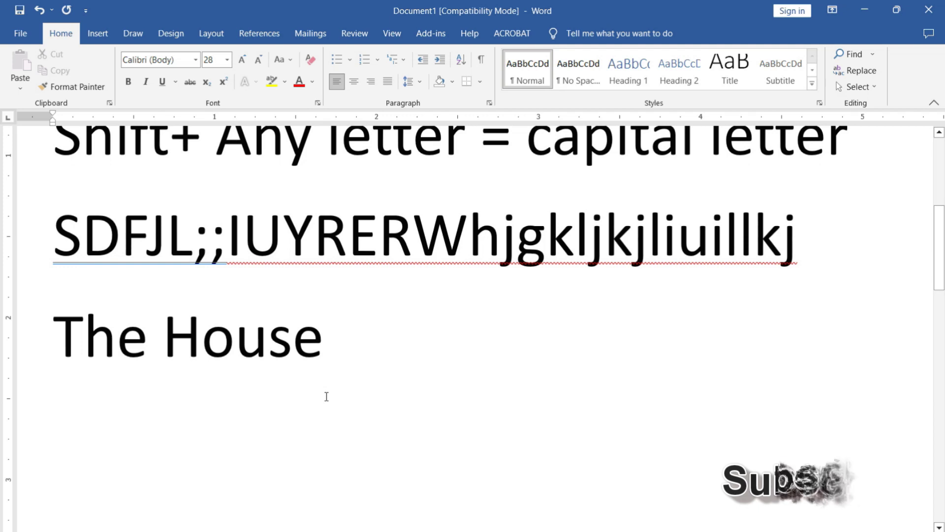
key(Return)
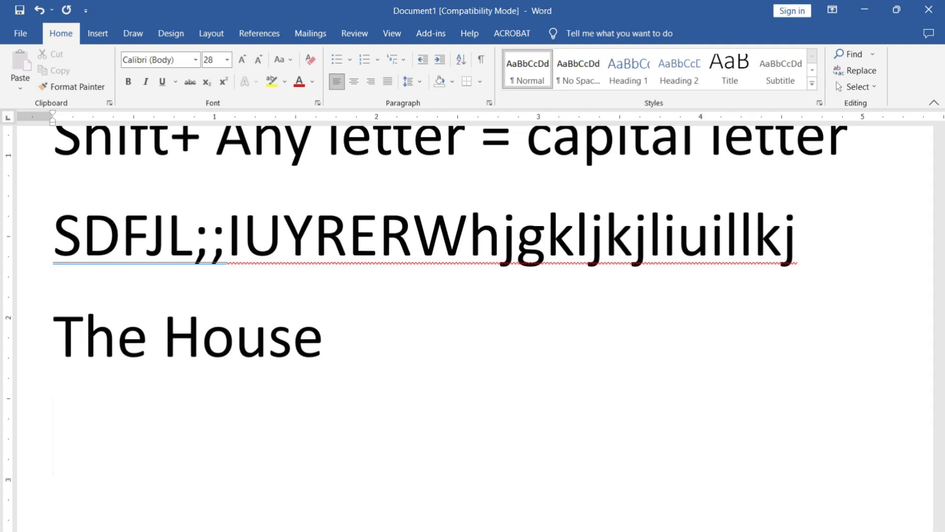
text(shif)
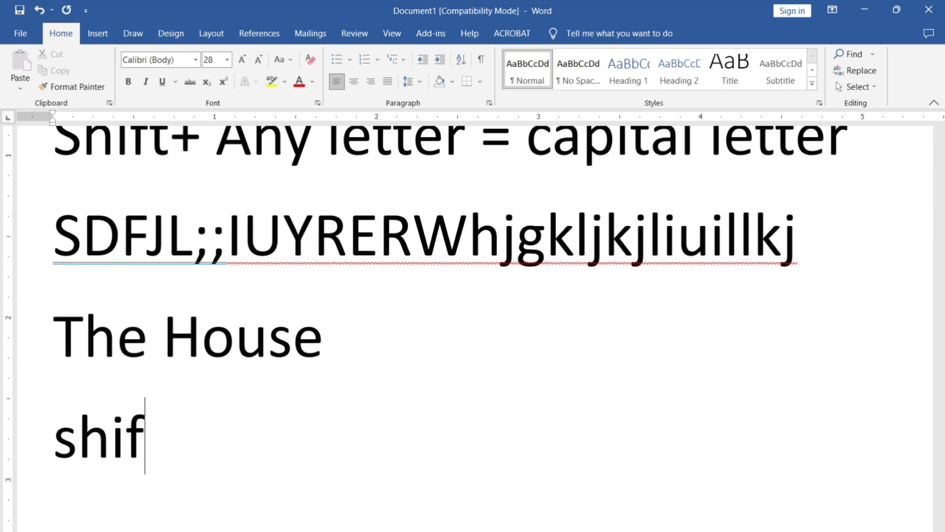
text(t+)
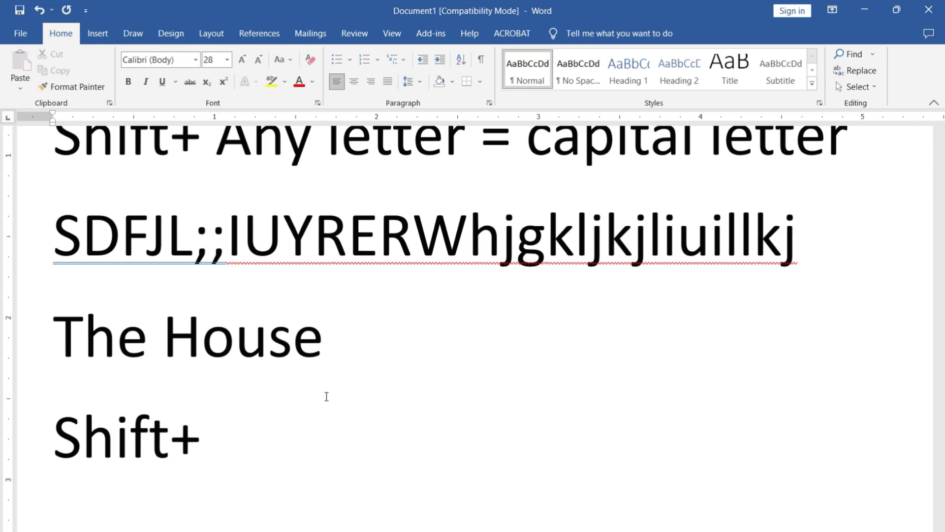
text(f3)
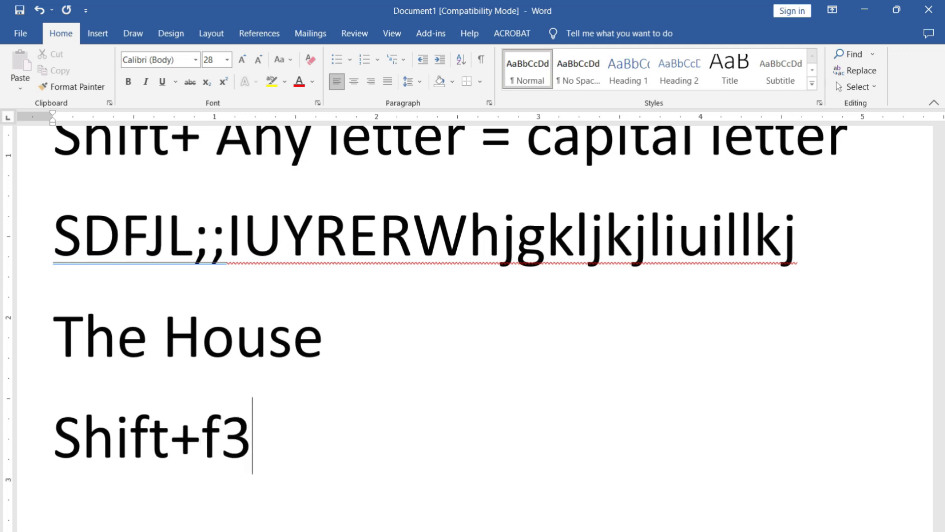
text(= )
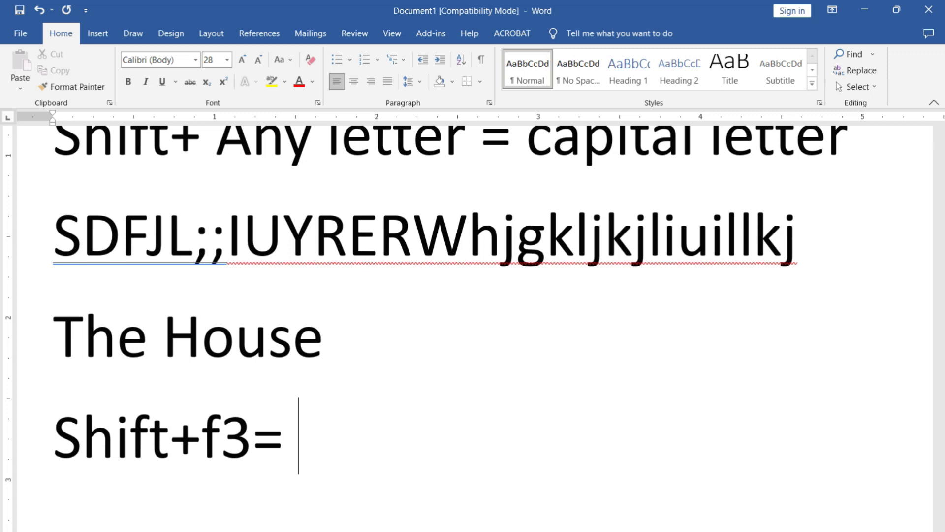
text(al)
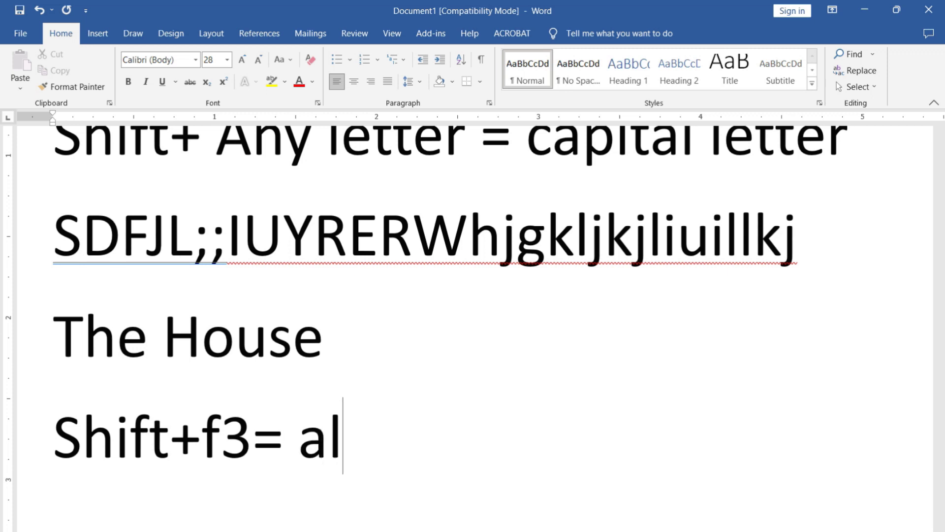
key(BackSpace)
key(BackSpace)
text(cap)
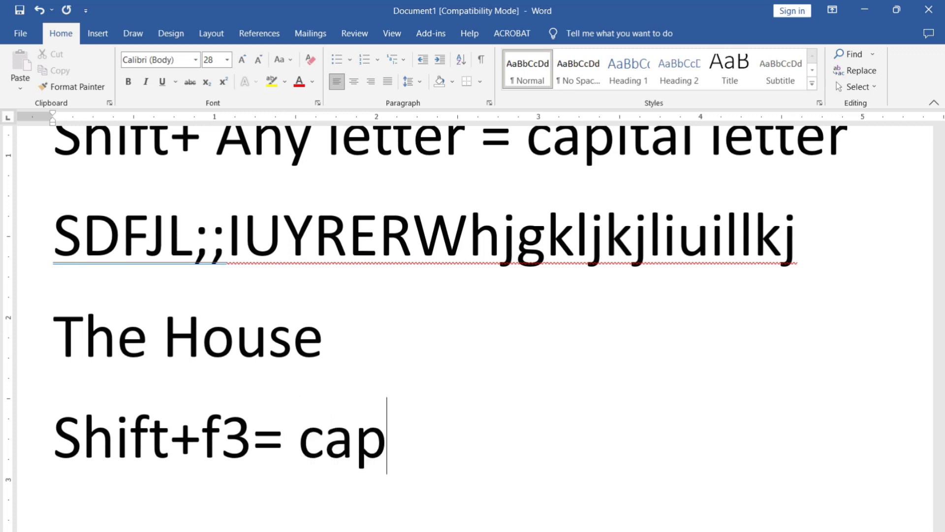
text(it)
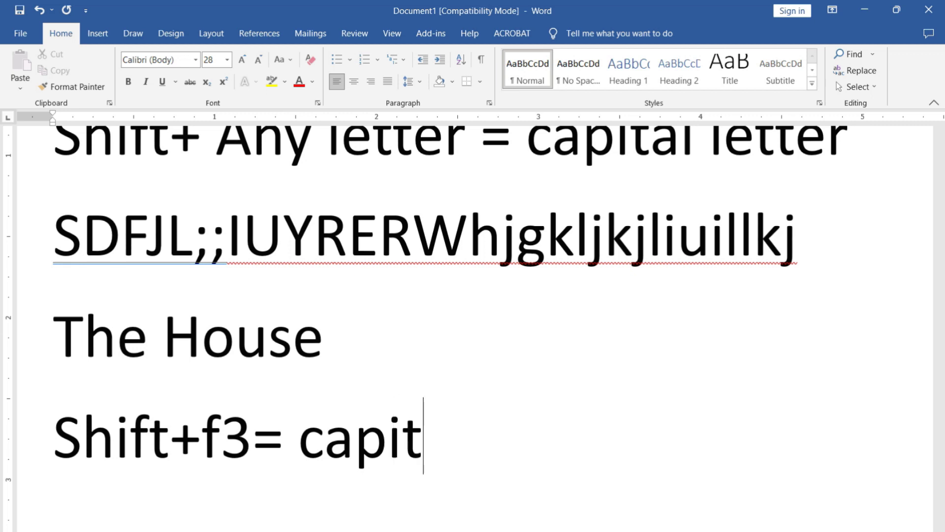
text(al or )
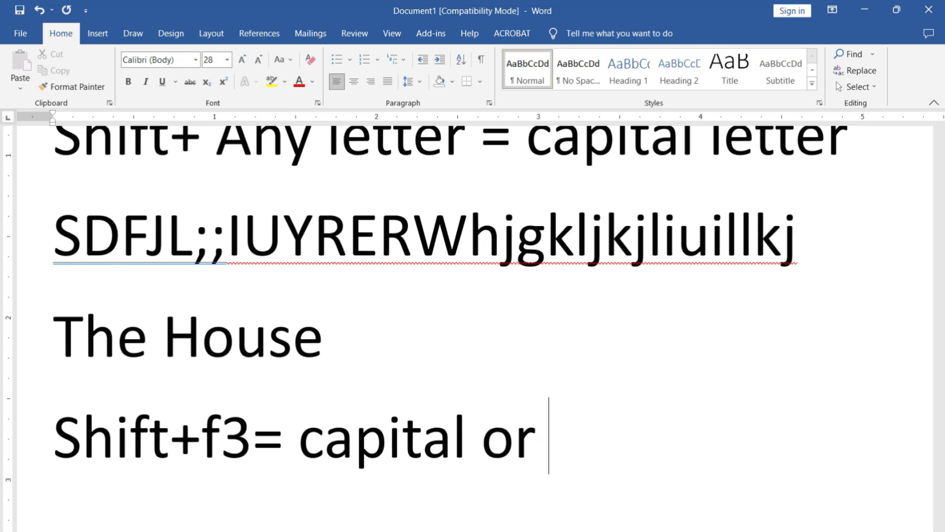
text(small )
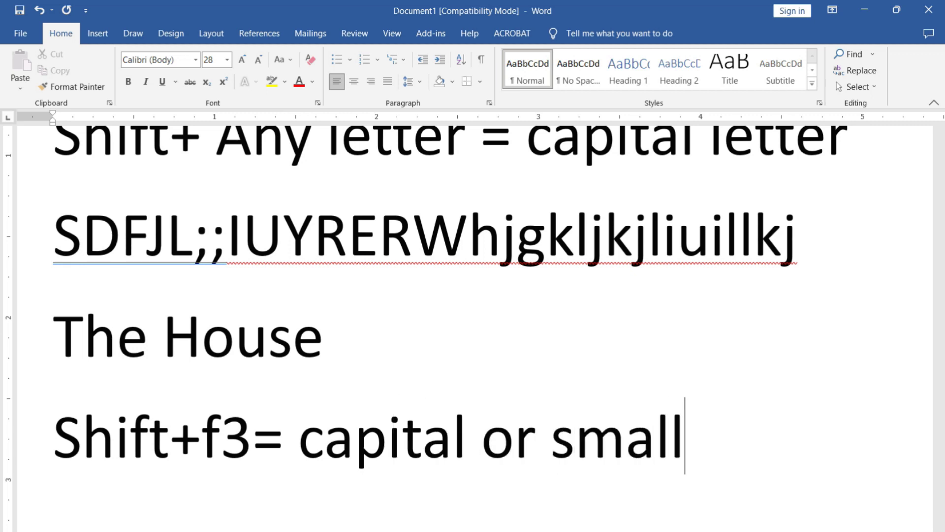
text(lette)
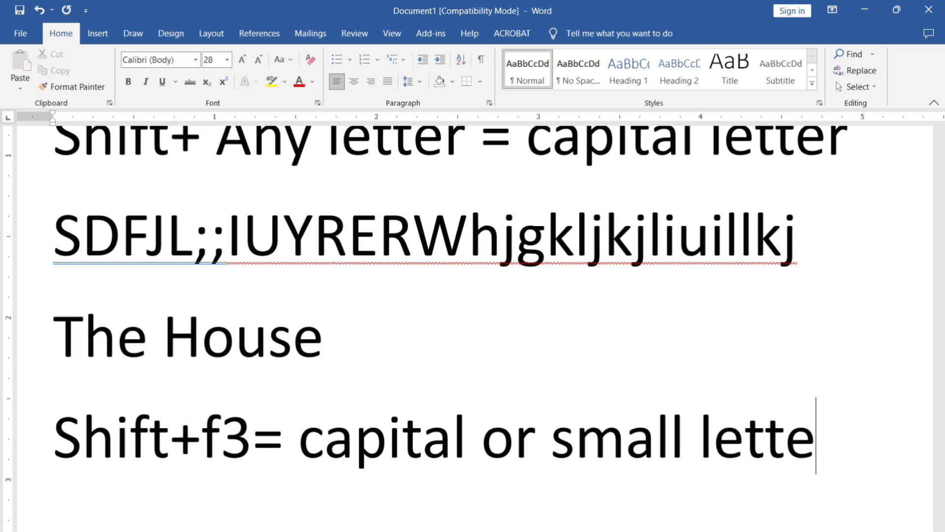
text(r)
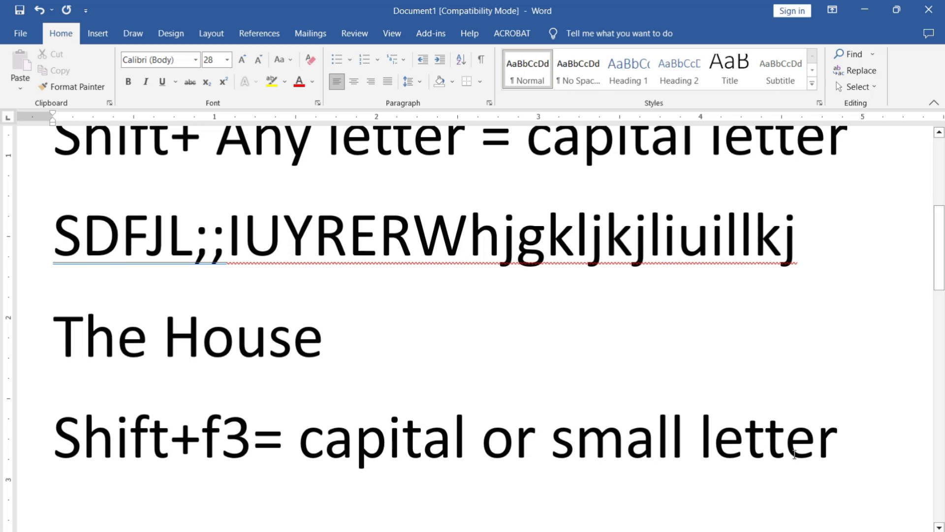
drag(54, 436, 565, 441)
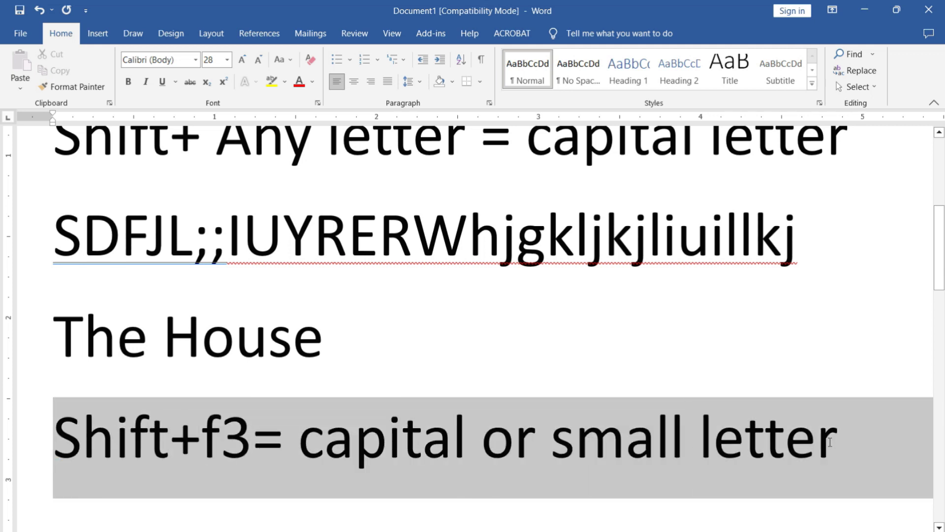
- Select the Shift+f3 line and cycle its case to all capitals, then all lowercase
drag(566, 440, 830, 443)
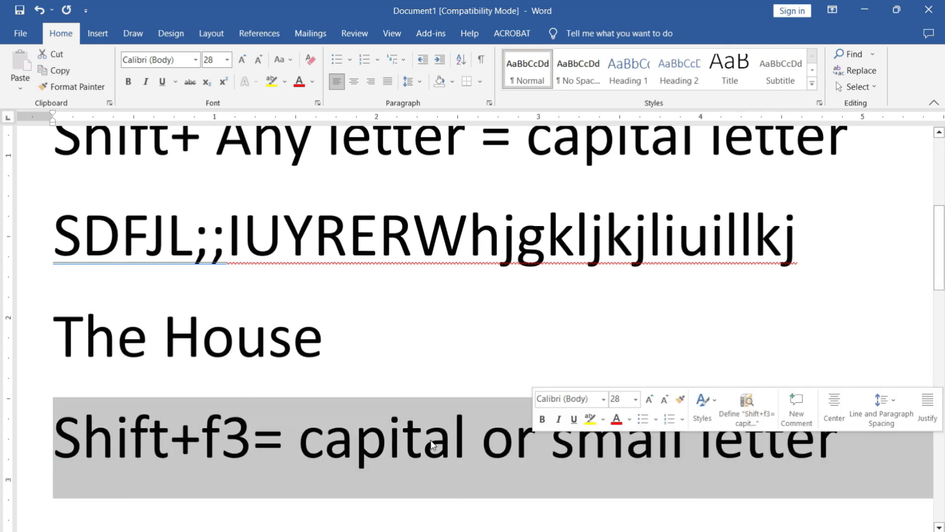
click(431, 444)
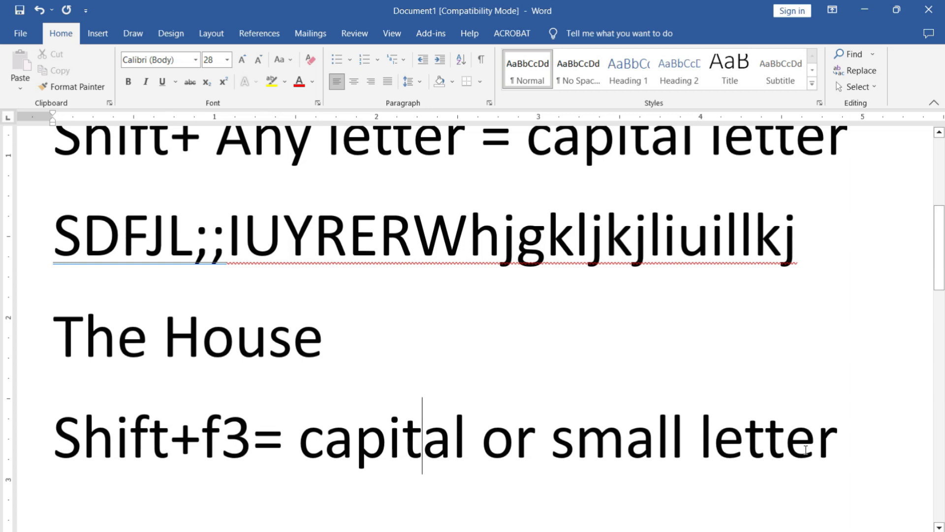
click(832, 446)
drag(736, 448, 3, 419)
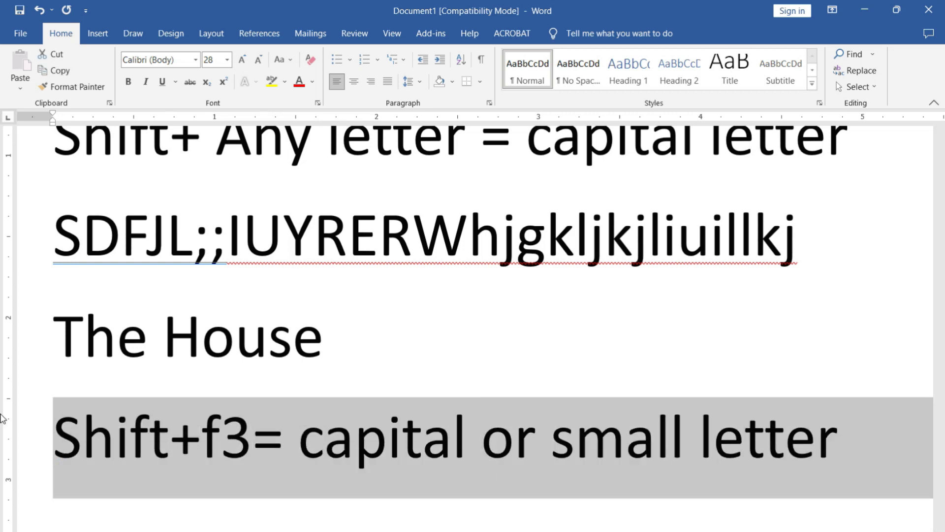
key(shift+F3)
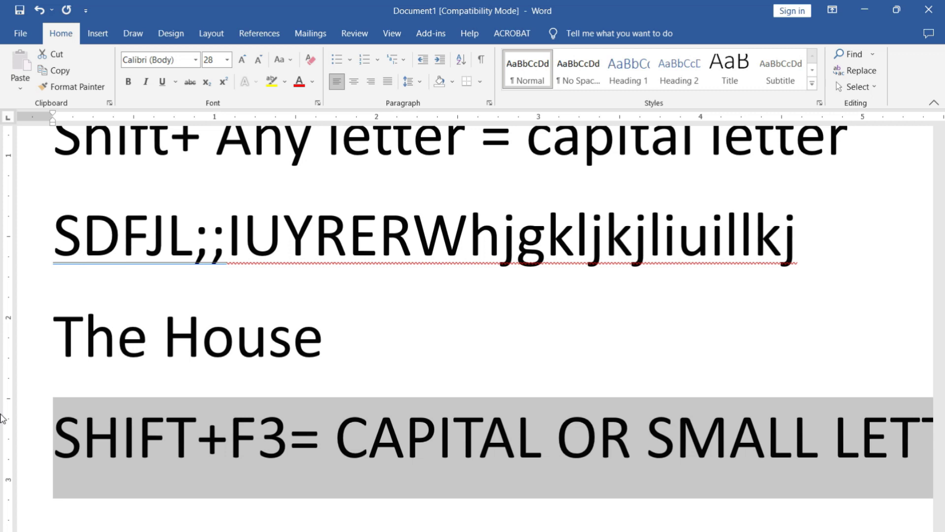
scroll(112, 492, down, 2)
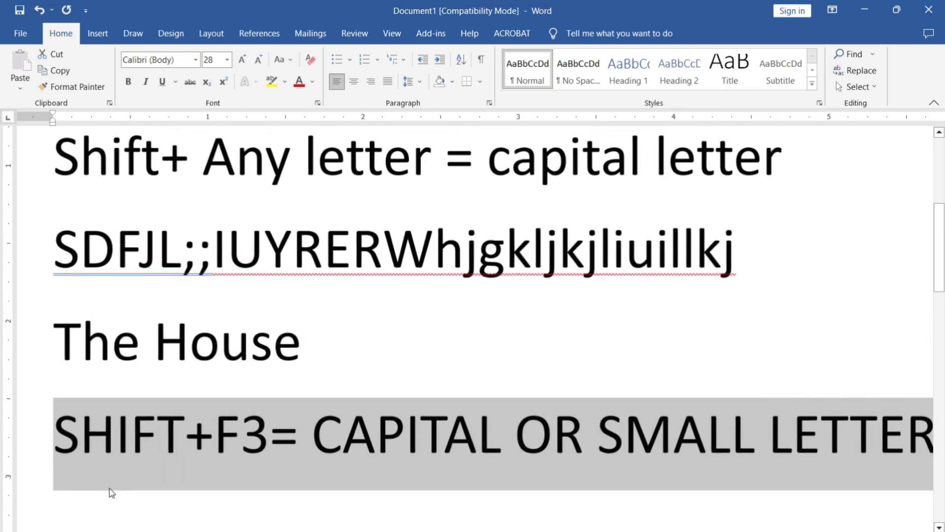
scroll(112, 492, down, 1)
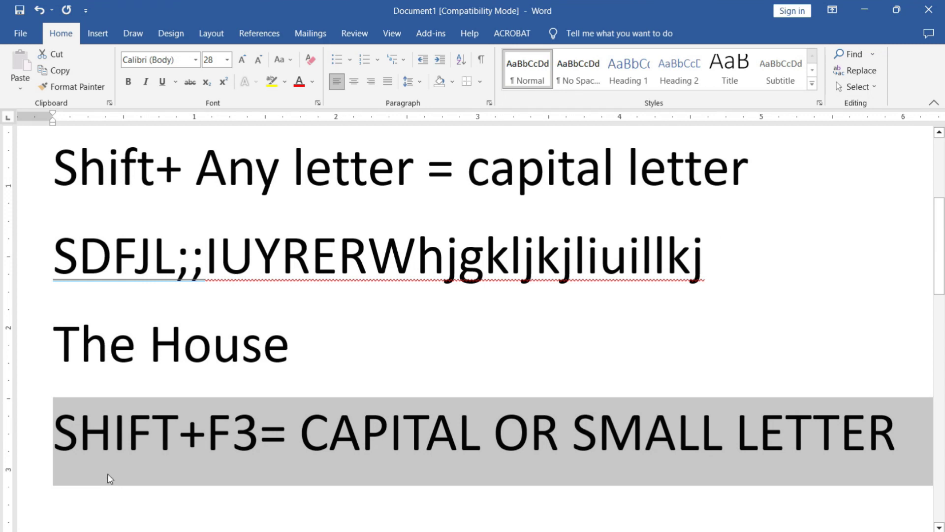
key(shift+F3)
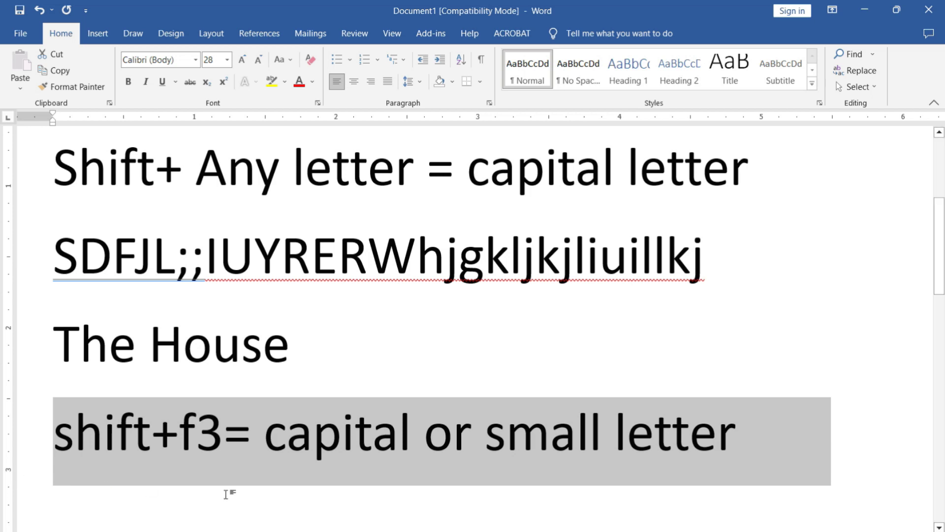
click(196, 432)
- Reselect the line and switch it to Title Case with Shift+F3
drag(54, 433, 675, 451)
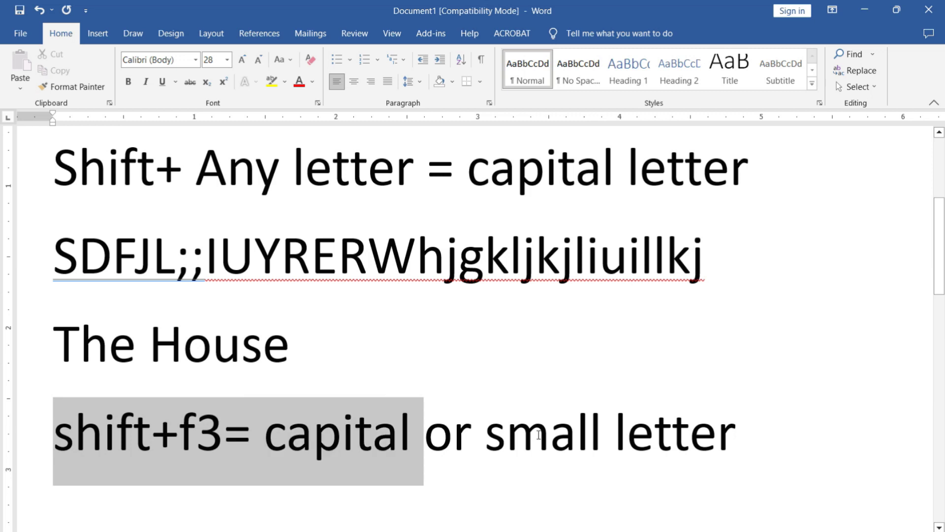
click(655, 449)
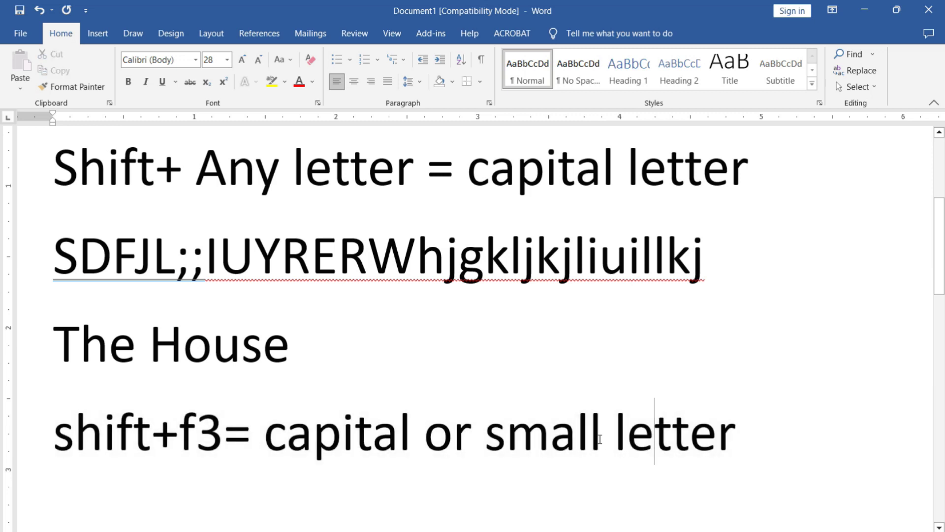
click(500, 430)
drag(66, 431, 722, 445)
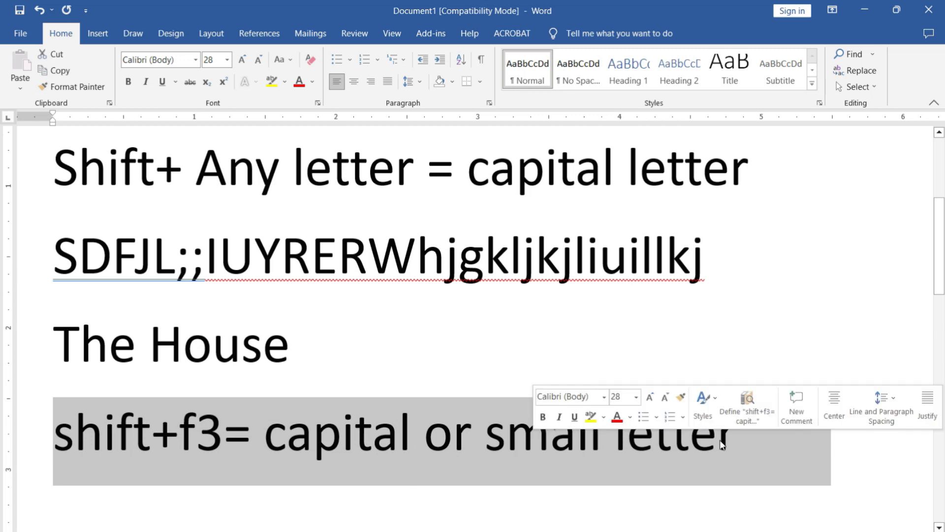
key(shift+F3)
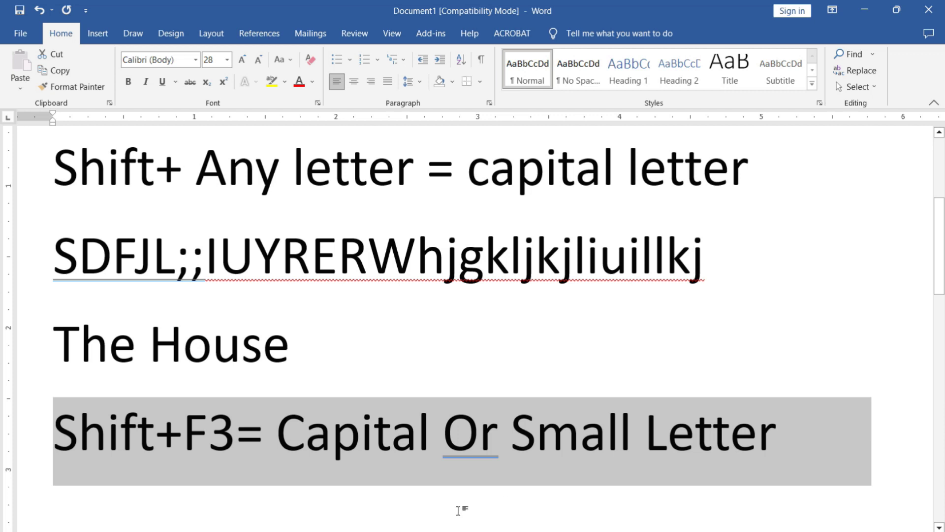
click(157, 436)
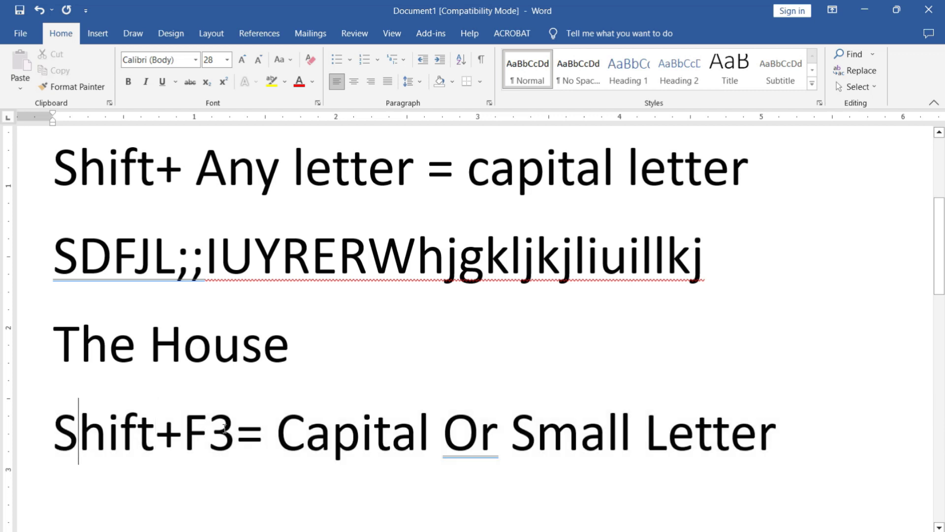
- Change 'Or' back to lowercase 'or', giving 'Shift+F3= Capital or Small Letter'
click(297, 432)
click(479, 433)
click(530, 432)
drag(478, 436, 446, 438)
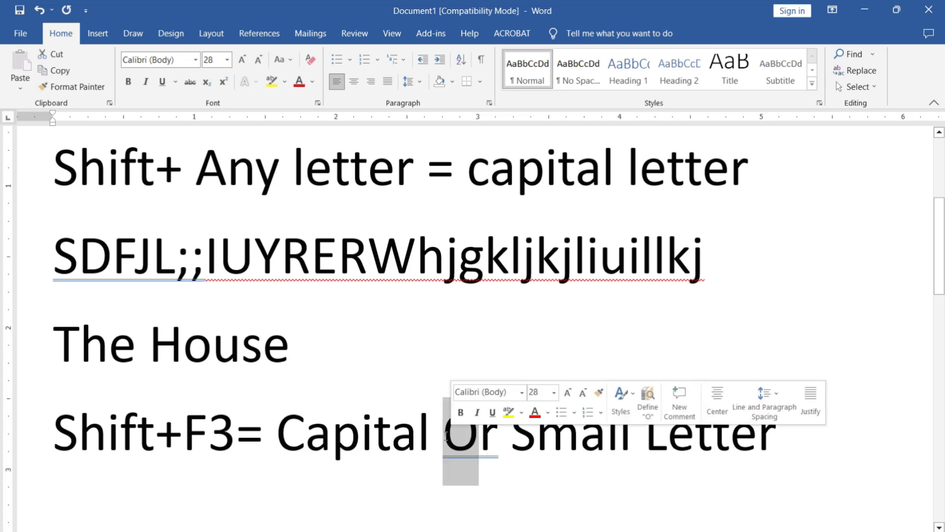
text(o)
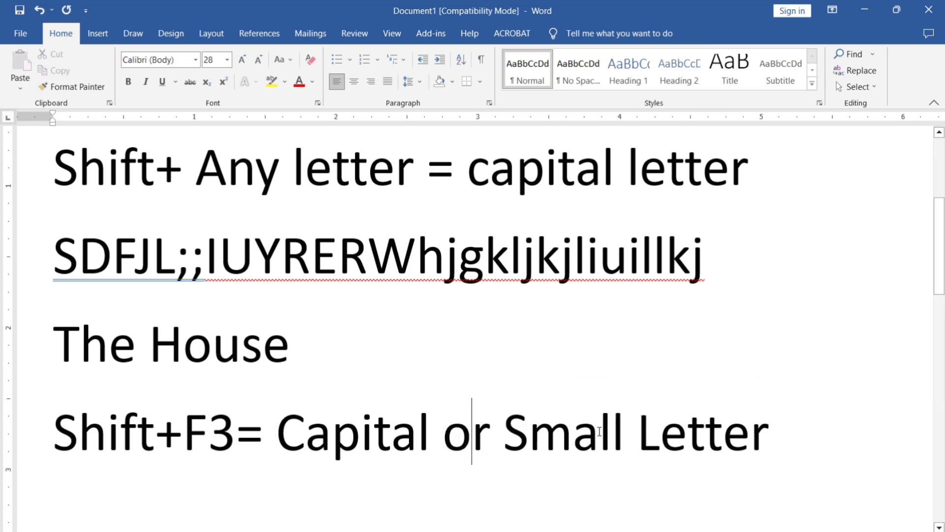
click(598, 432)
- Delete ';;' from the practice line, separate 'Whjgkljkjliuillkj', and remove the stray trailing A
scroll(443, 321, up, 2)
scroll(432, 323, up, 3)
scroll(431, 322, down, 2)
scroll(432, 323, down, 3)
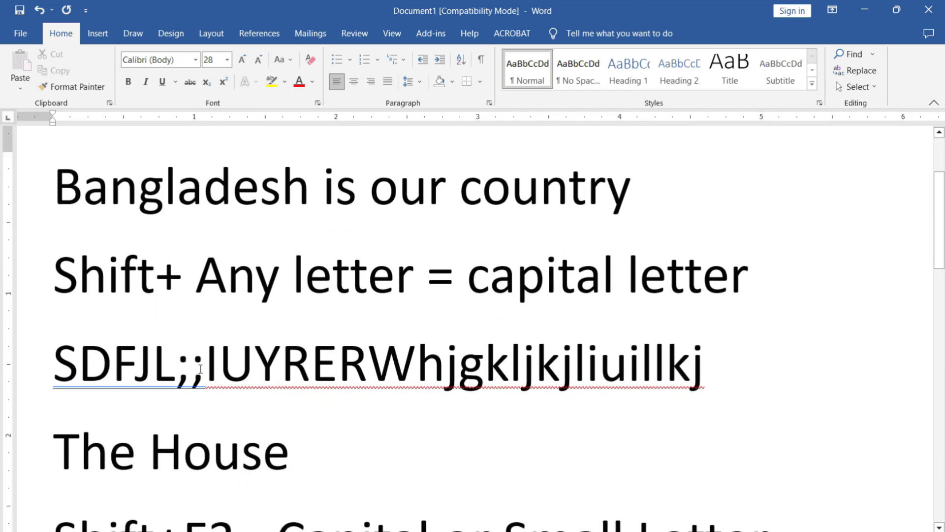
drag(207, 369, 177, 373)
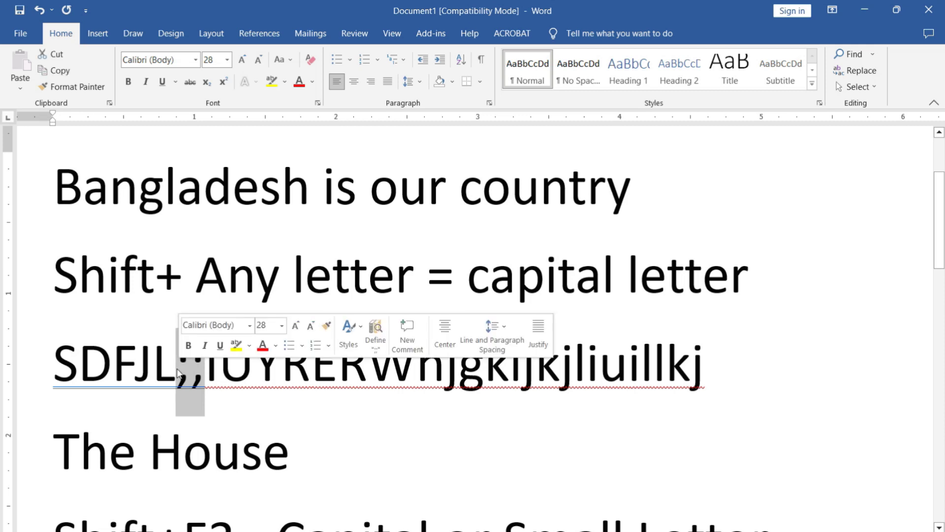
key(Delete)
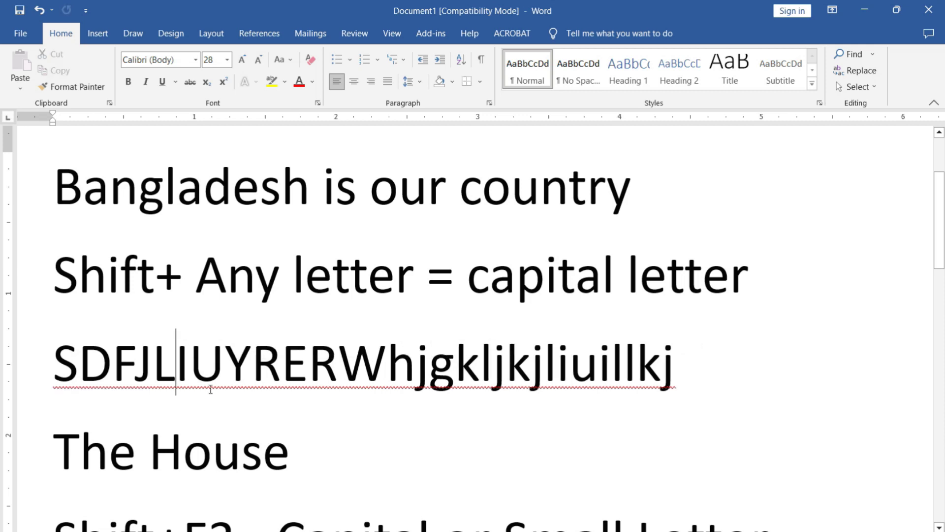
click(343, 363)
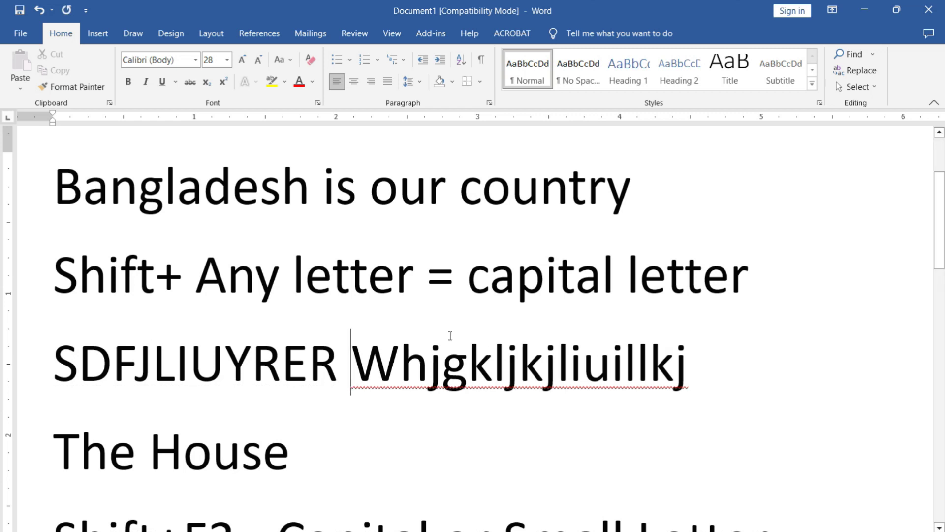
key(ctrl+End)
key(BackSpace)
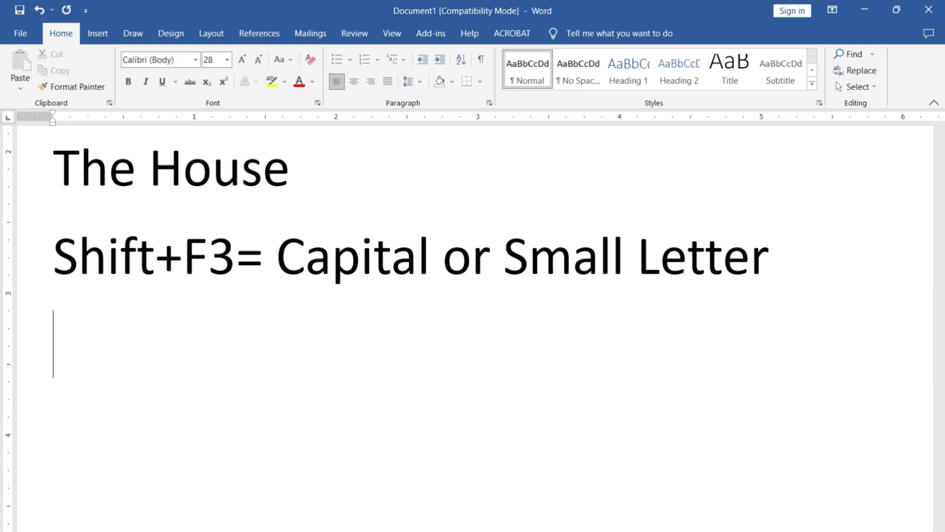
- Type O2 and make its 2 superscript
text(O)
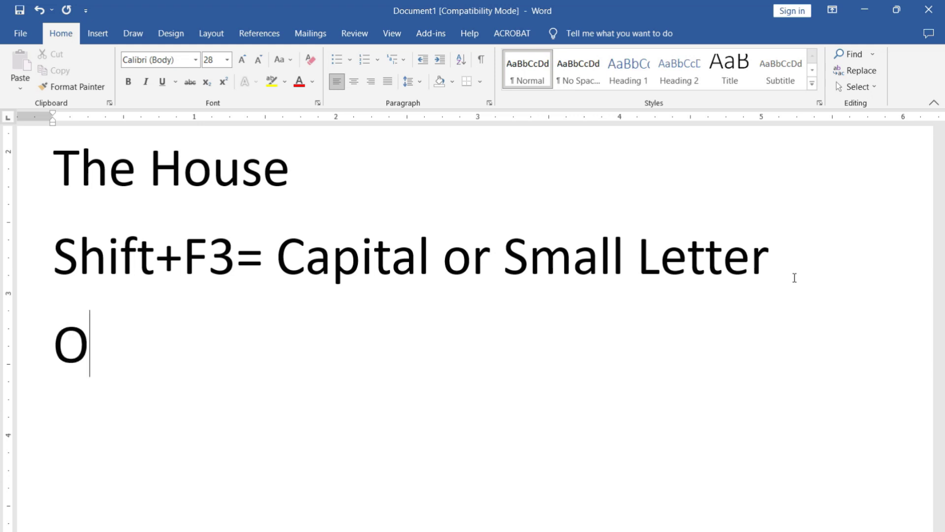
text(2)
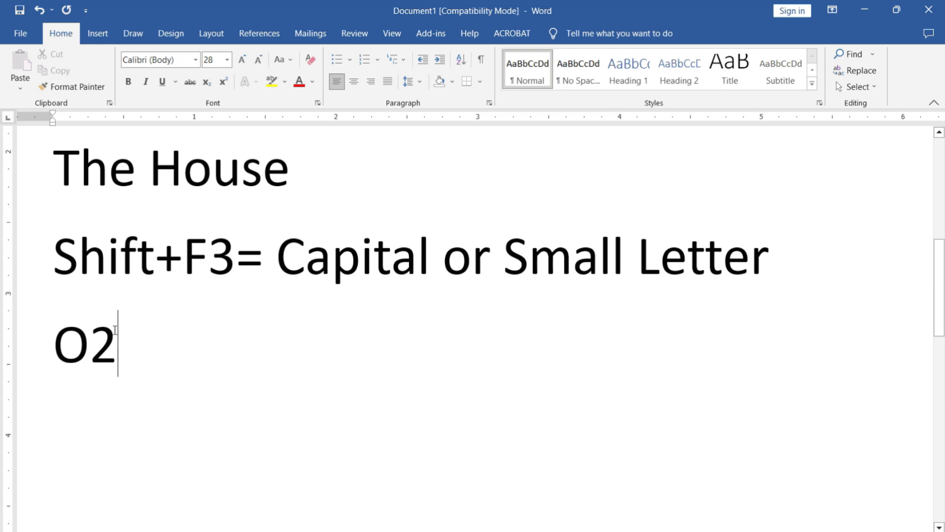
drag(117, 330, 92, 332)
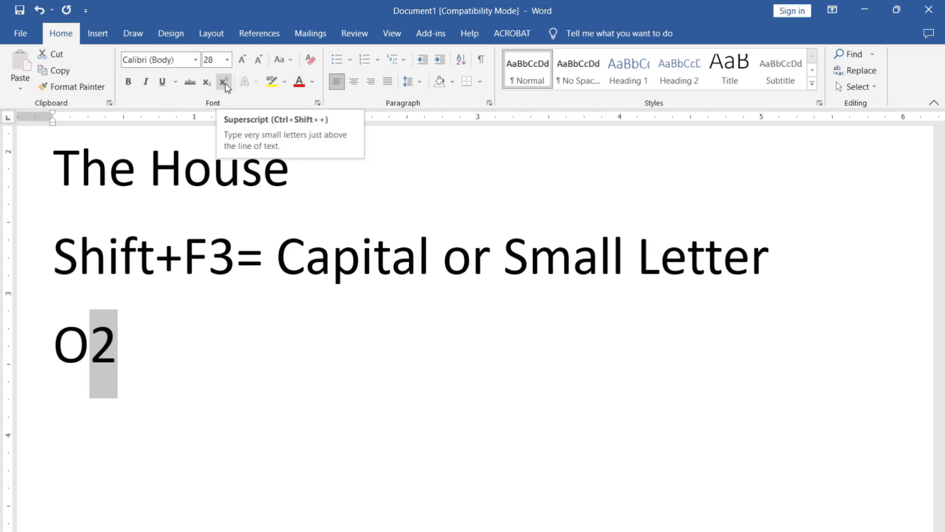
click(228, 87)
click(97, 351)
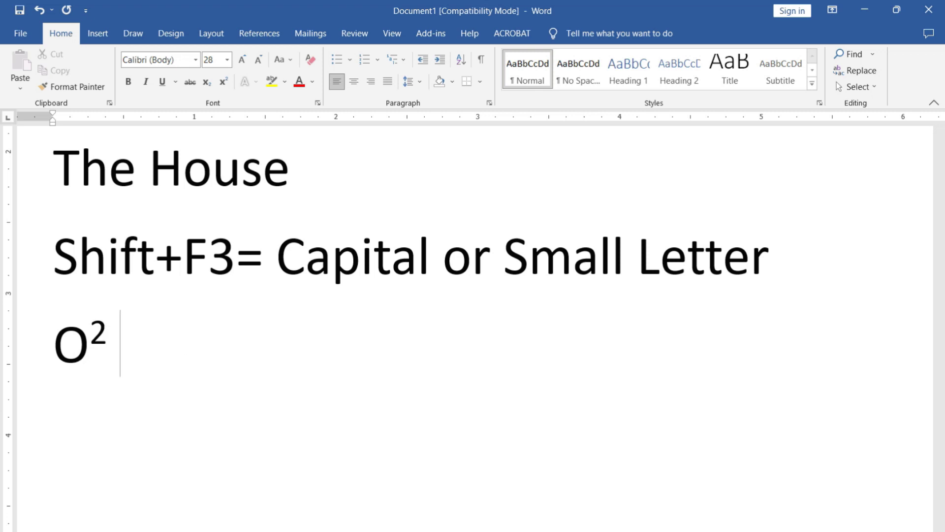
- Type a second O2 and make its 2 subscript
text(O)
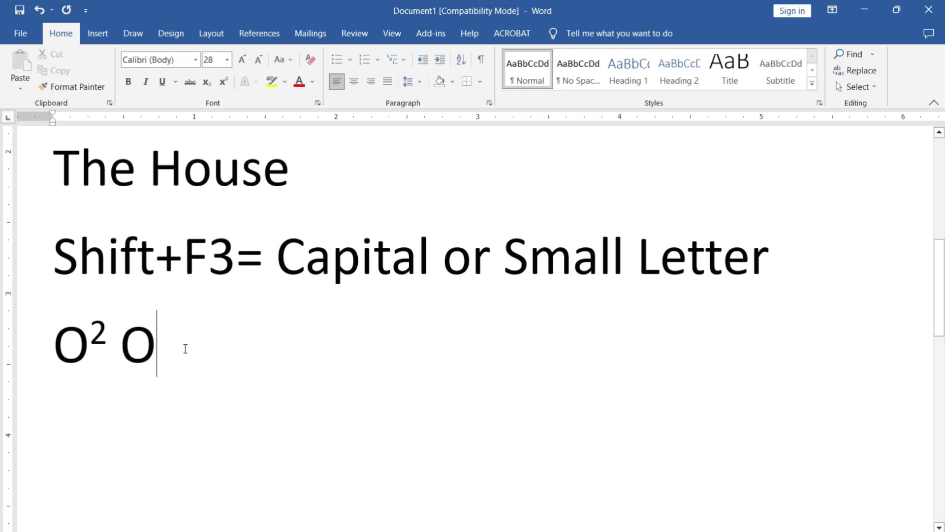
text(2)
click(207, 82)
drag(181, 353, 157, 353)
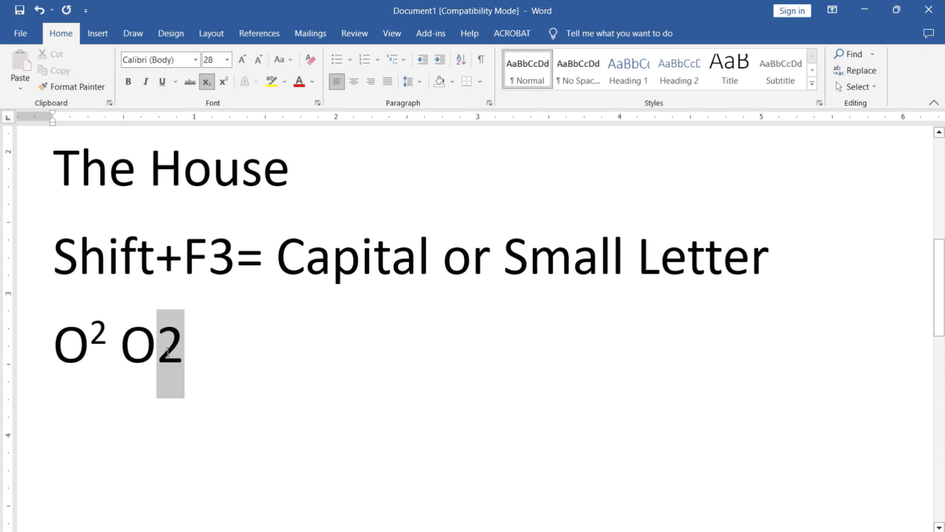
click(207, 82)
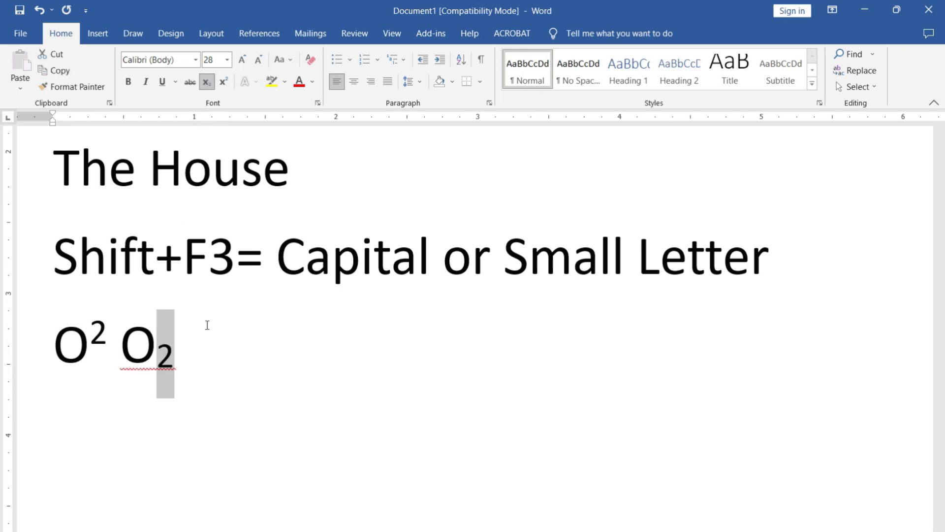
click(196, 351)
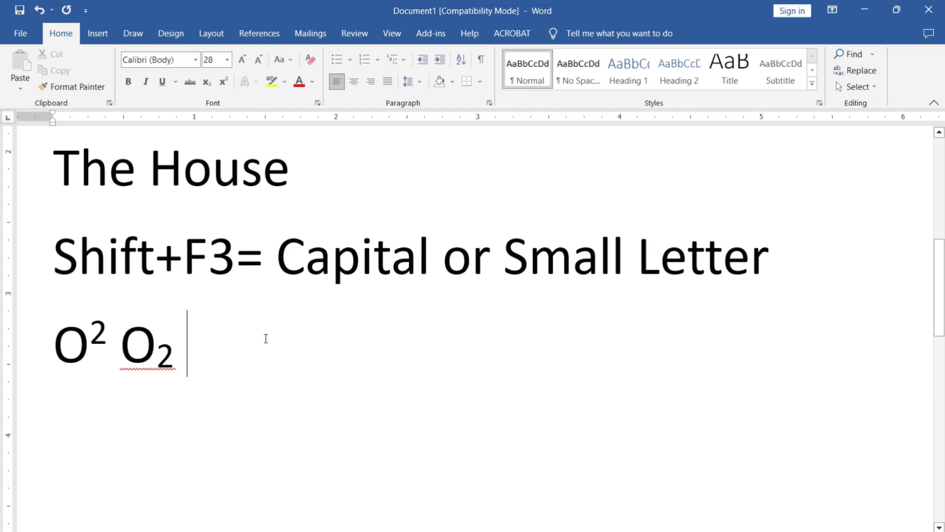
scroll(266, 339, up, 3)
scroll(266, 339, up, 3)
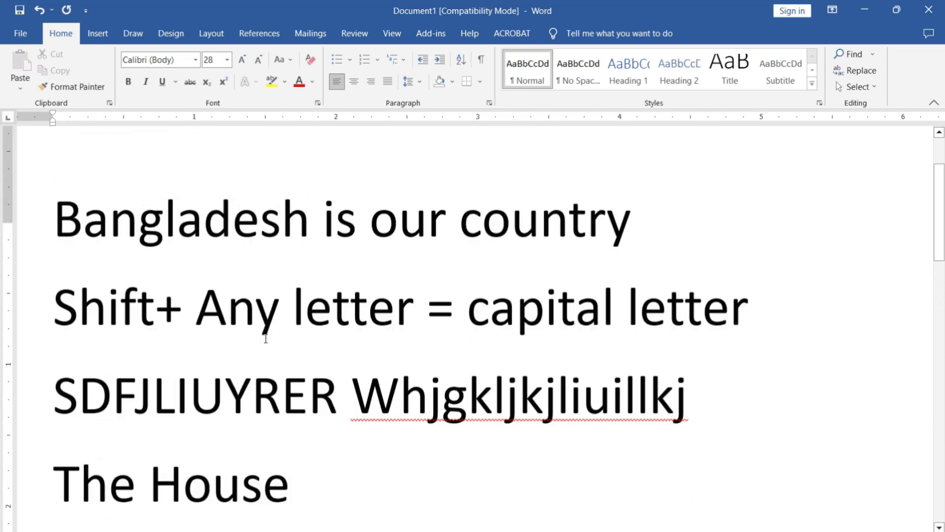
scroll(266, 339, up, 2)
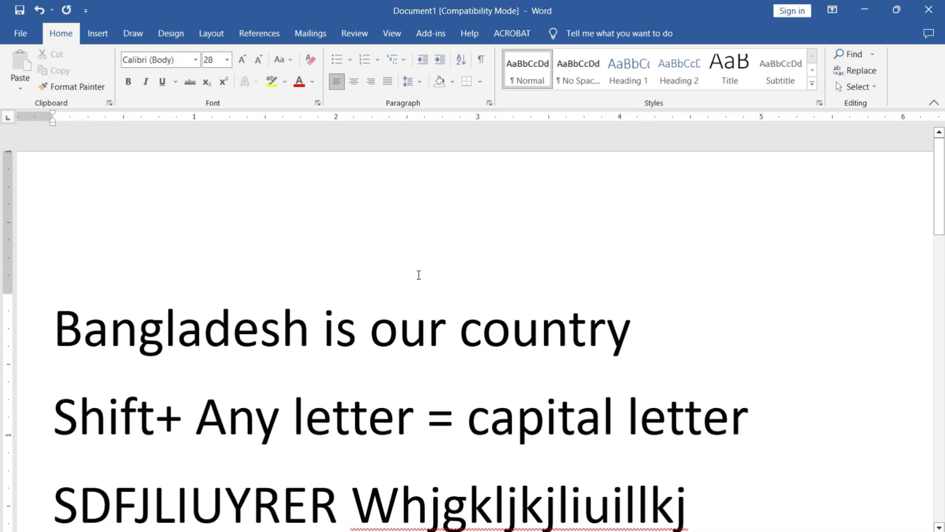
scroll(419, 274, down, 1)
scroll(370, 288, down, 4)
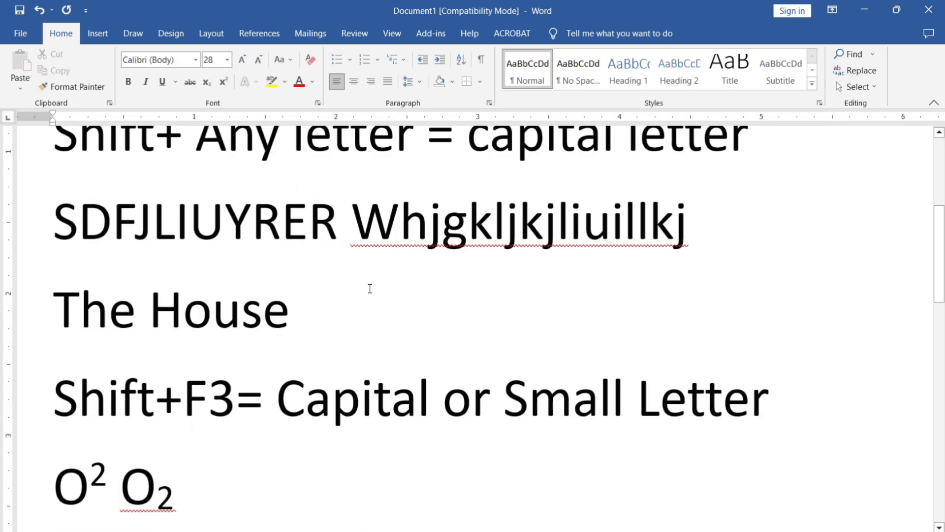
double_click(473, 230)
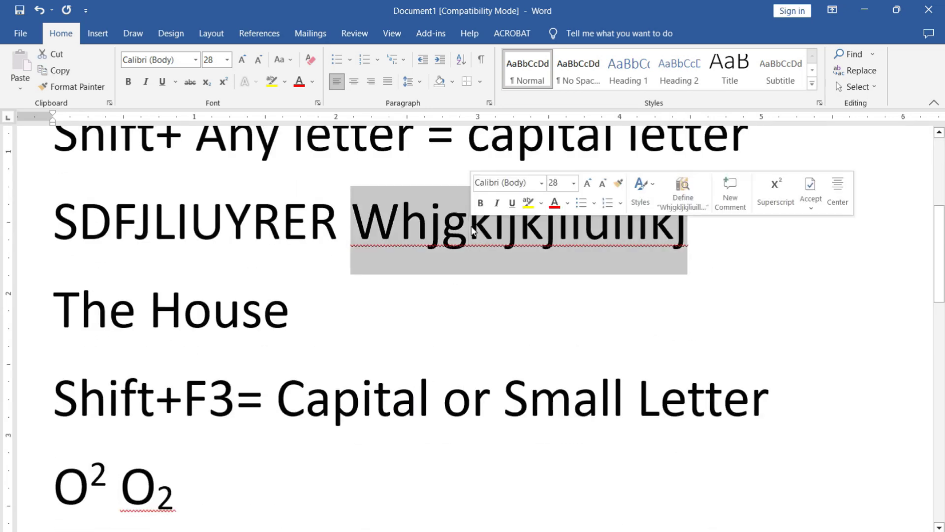
click(472, 231)
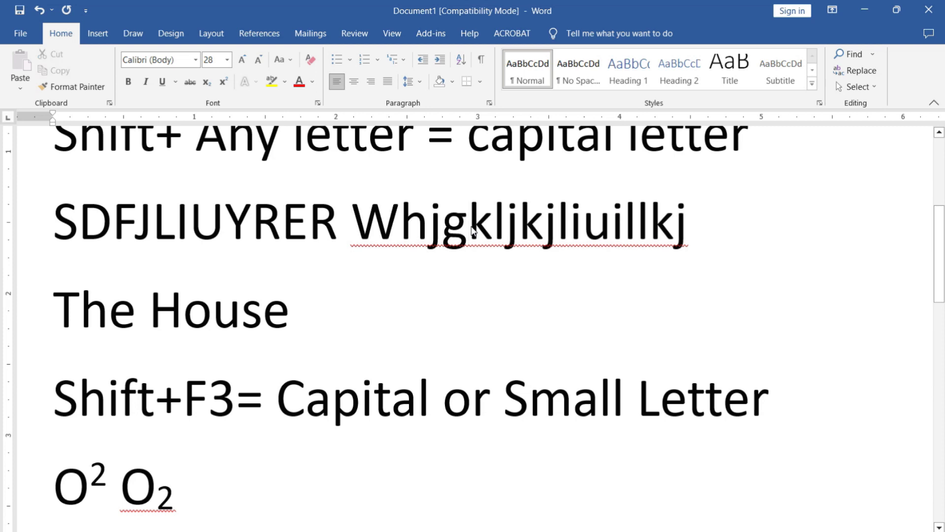